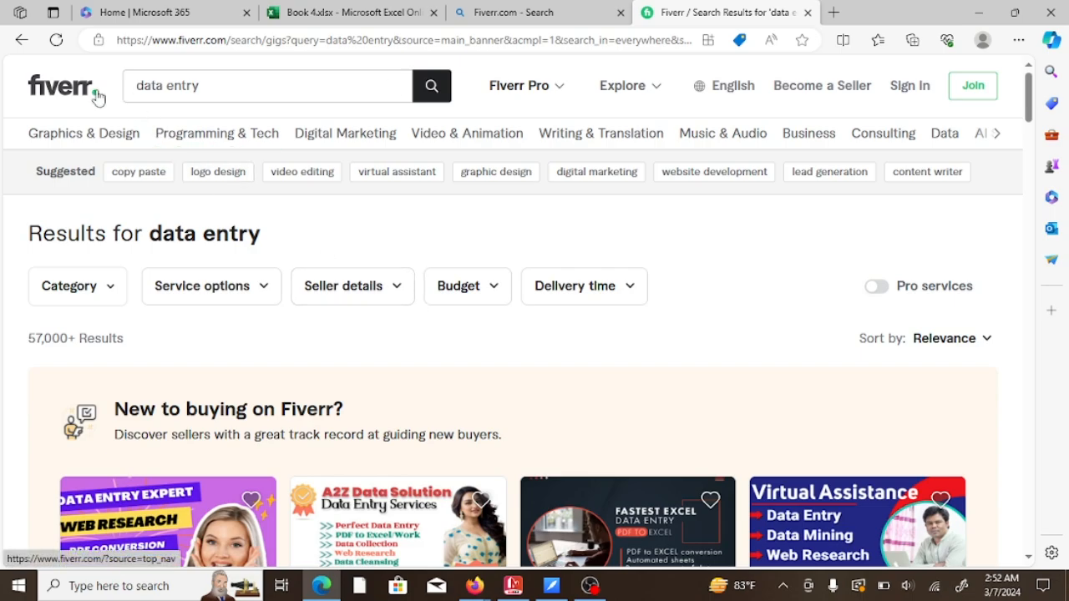
# Step: Rerun the Fiverr search for "data entry" and highlight the result count above the listings
pyautogui.moveTo(93, 92); pyautogui.dragTo(62, 112)
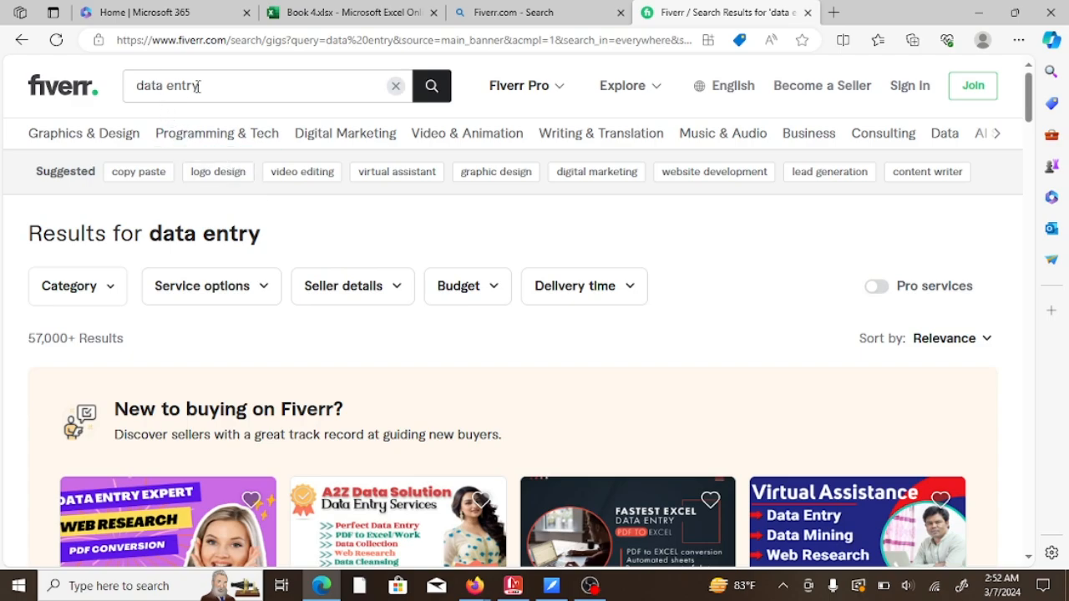
pyautogui.moveTo(197, 86); pyautogui.dragTo(129, 88)
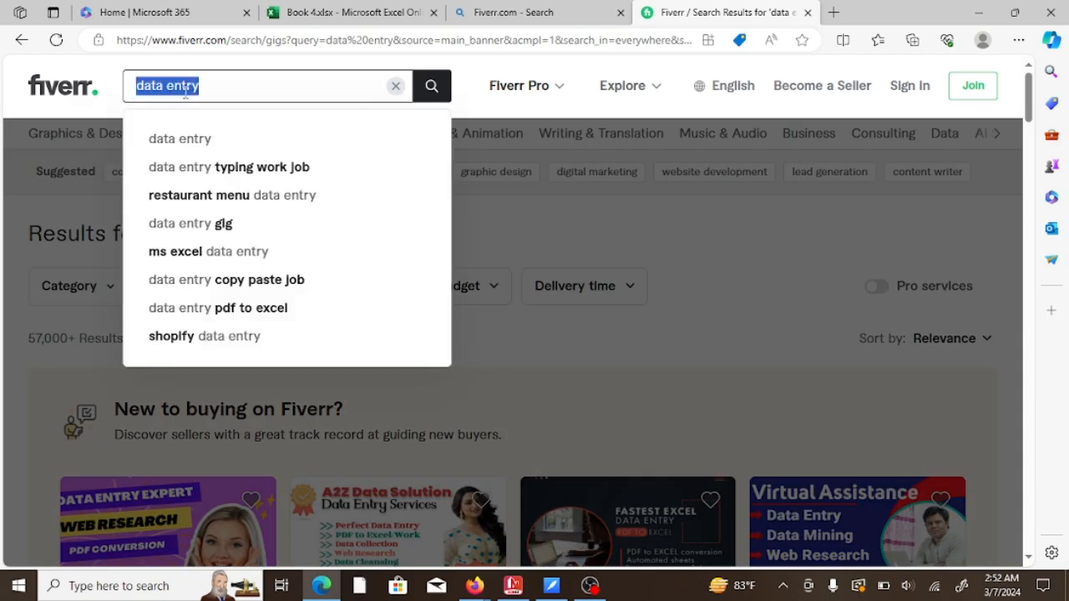
pyautogui.click(432, 94)
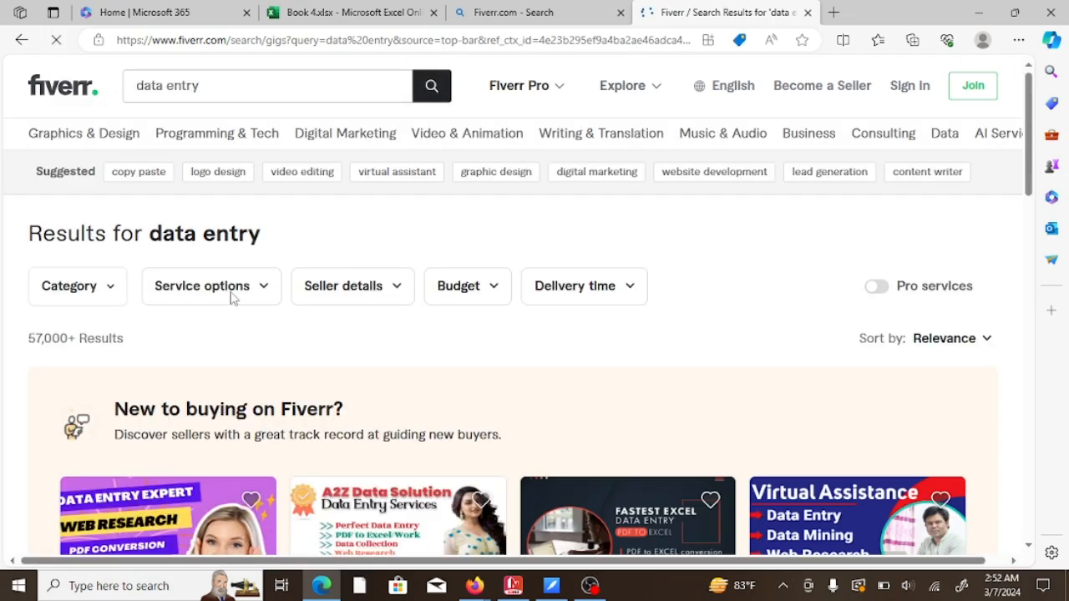
pyautogui.moveTo(125, 339)
pyautogui.mouseDown()
pyautogui.moveTo(77, 332)
pyautogui.moveTo(126, 341)
pyautogui.mouseUp()
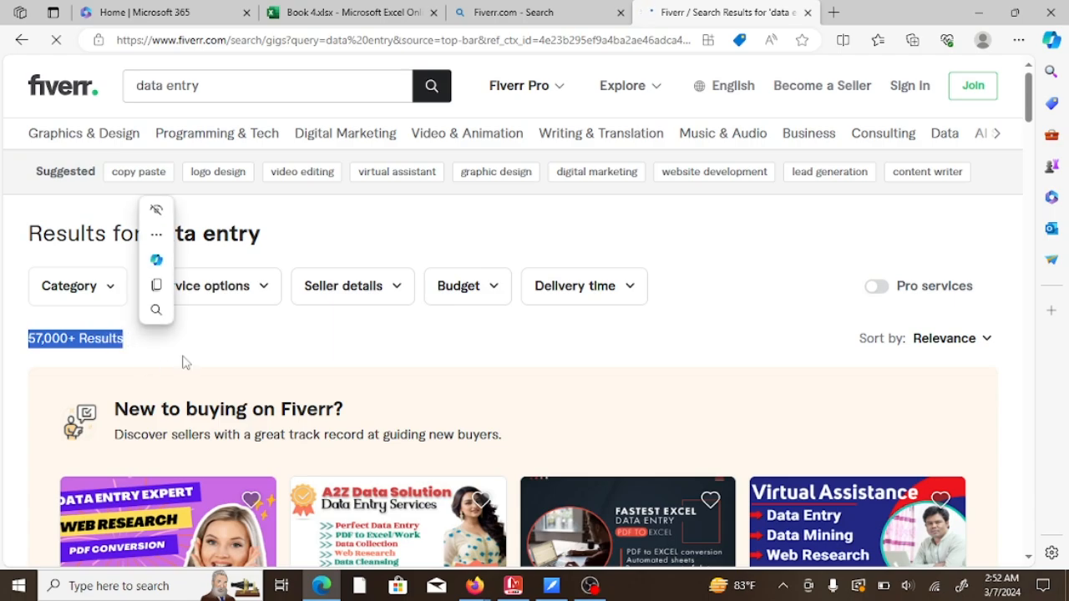
pyautogui.click(220, 342)
# Step: Browse the data entry gigs and open the virtual assistant gig offering data entry, data mining, copy paste and web research
pyautogui.scroll(-2, 418, 312)
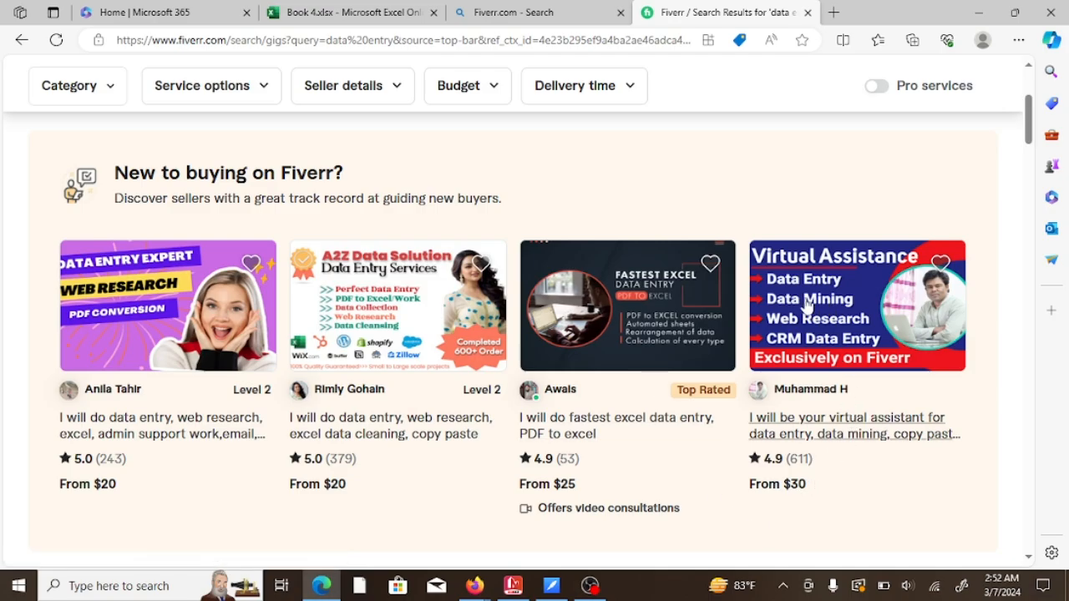
pyautogui.scroll(-3, 840, 342)
pyautogui.scroll(-6, 848, 359)
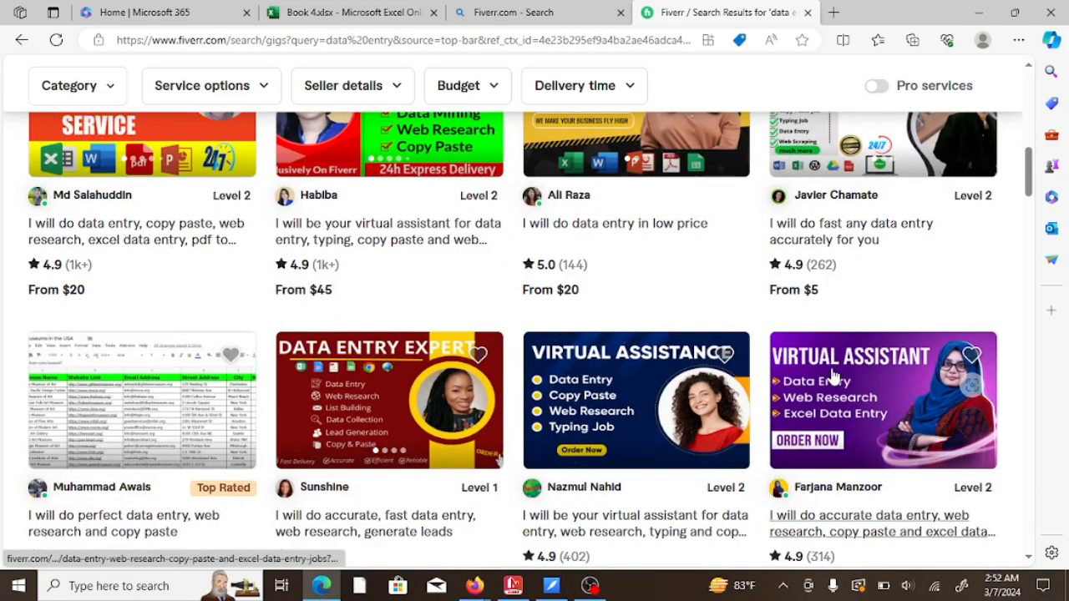
pyautogui.scroll(8, 830, 372)
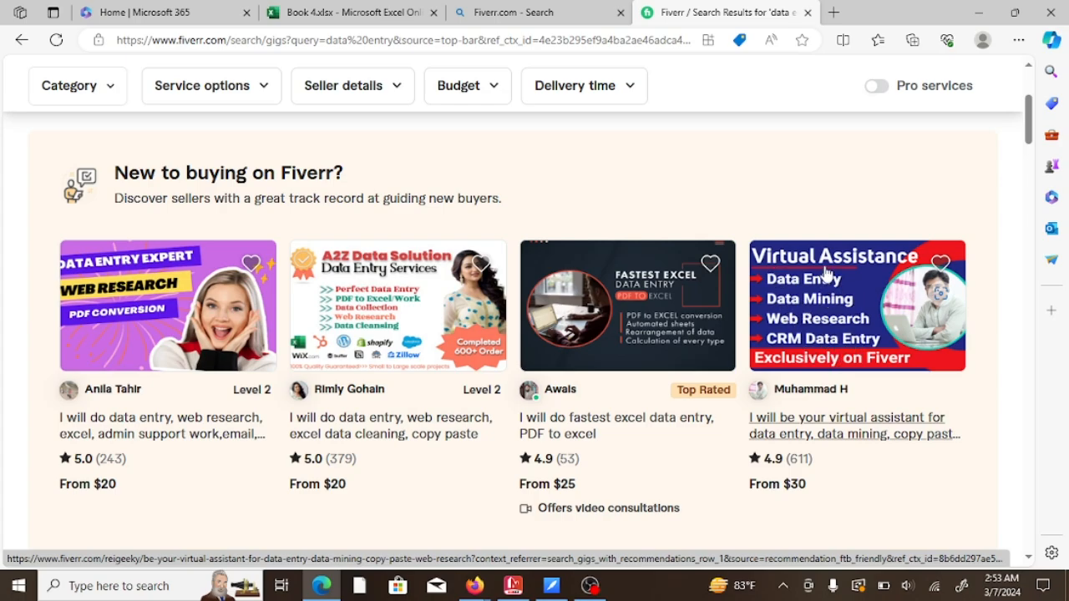
pyautogui.click(833, 330)
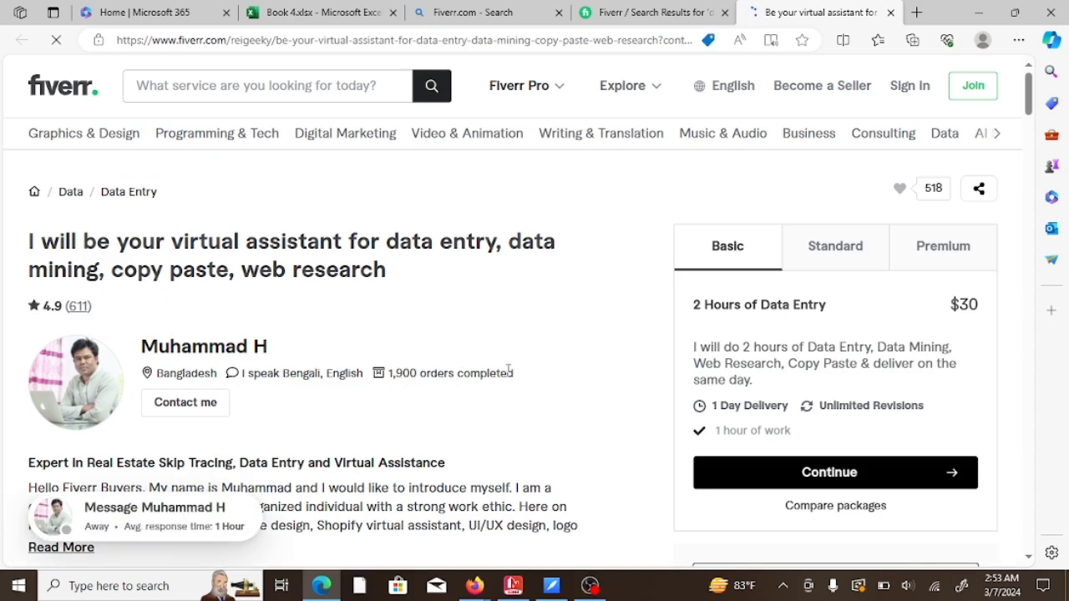
# Step: Highlight the seller's completed orders and country in the gig's profile summary
pyautogui.moveTo(505, 368); pyautogui.dragTo(389, 375)
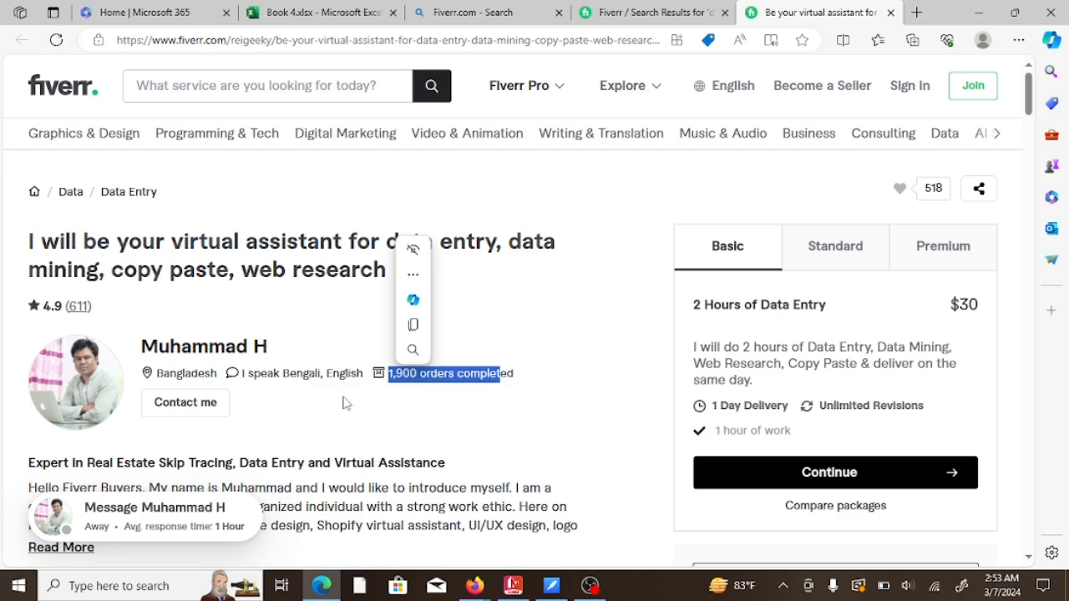
pyautogui.click(309, 406)
pyautogui.moveTo(218, 374); pyautogui.dragTo(147, 384)
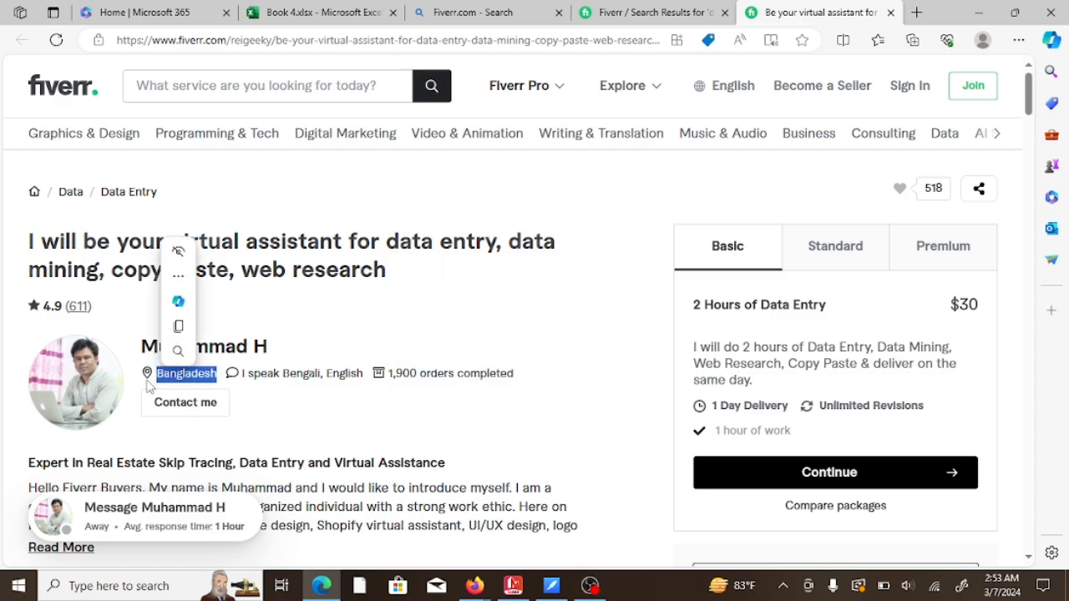
pyautogui.click(264, 426)
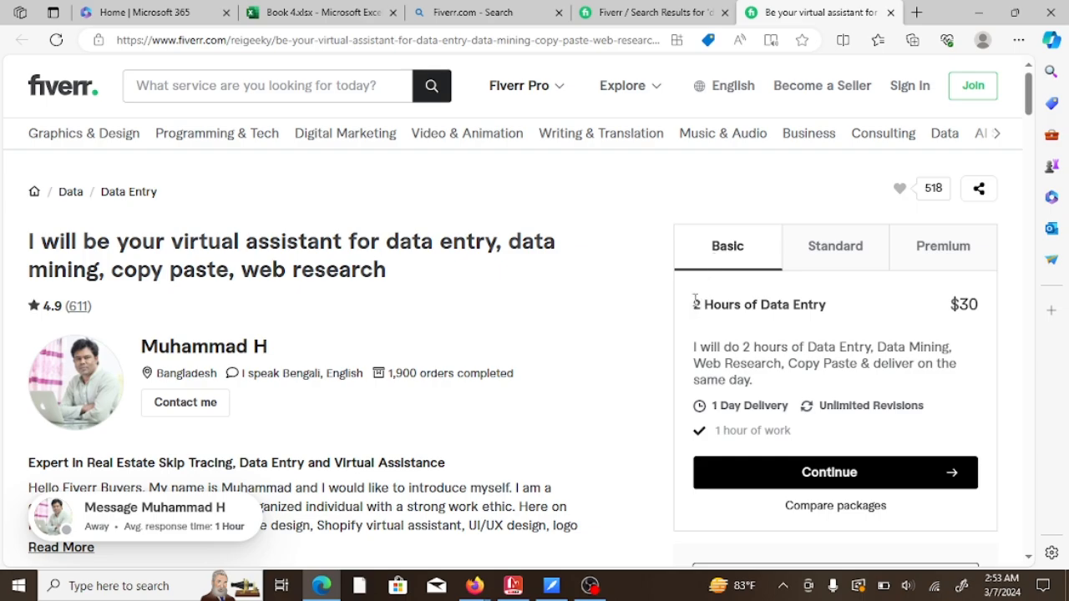
# Step: Highlight the hours and price of the gig's Basic package and those of its Standard package
pyautogui.moveTo(696, 305); pyautogui.dragTo(991, 317)
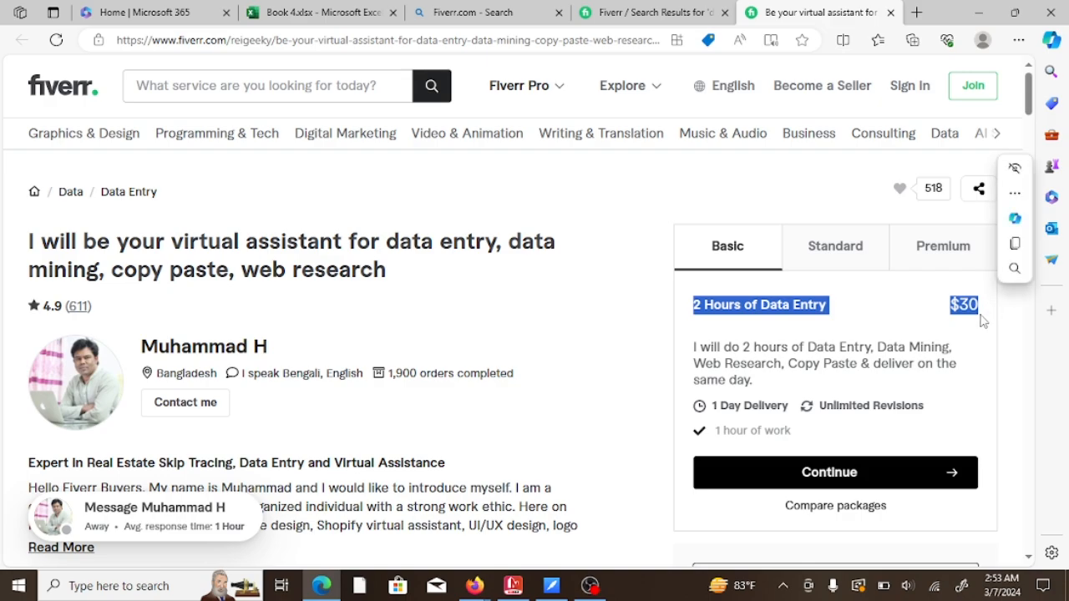
pyautogui.click(836, 265)
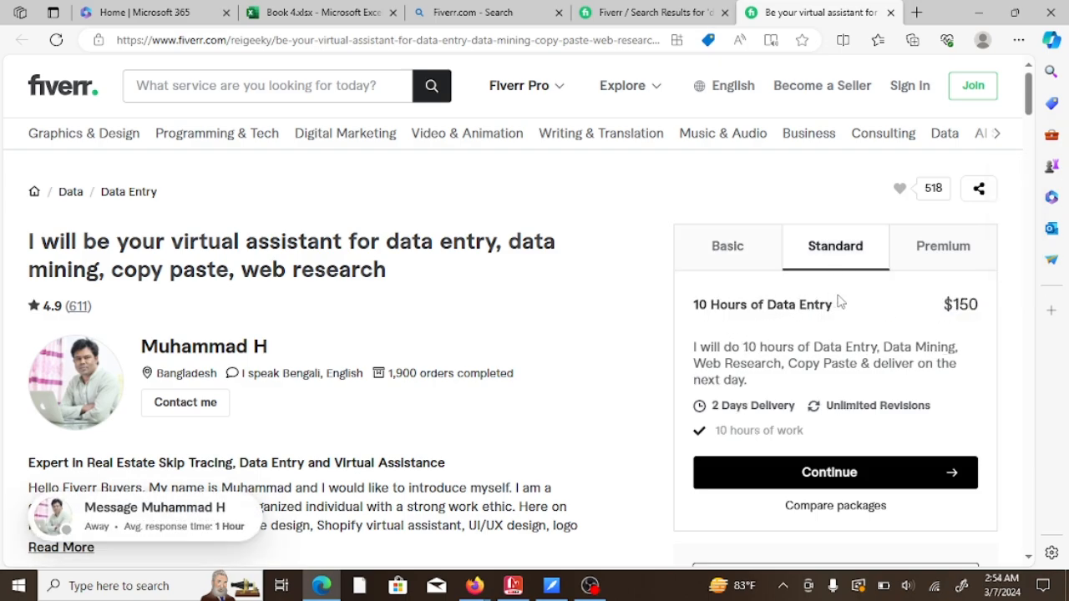
pyautogui.moveTo(835, 307); pyautogui.dragTo(680, 335)
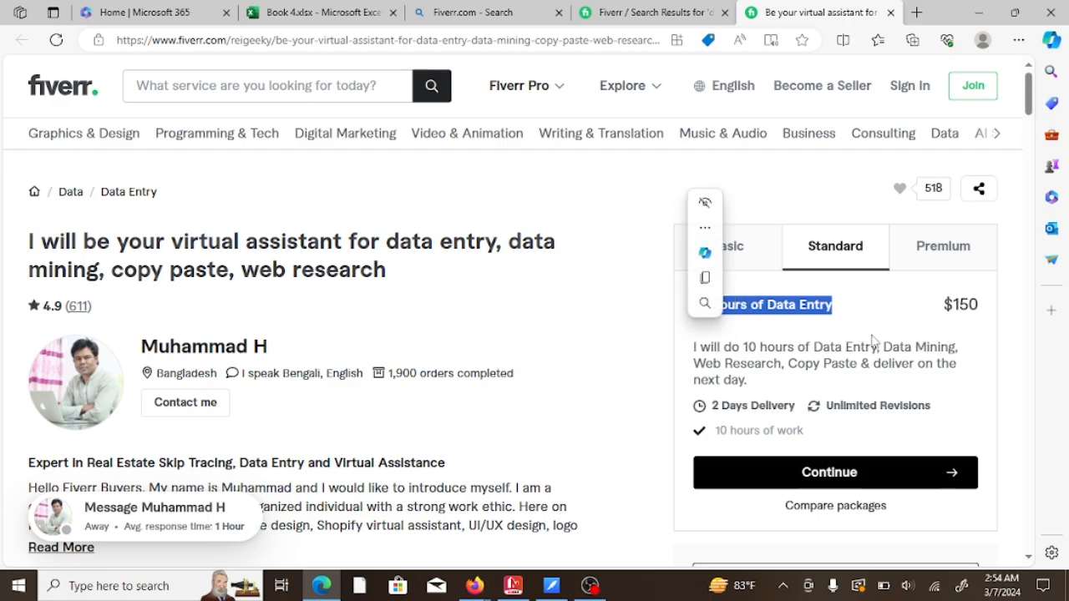
pyautogui.moveTo(981, 306); pyautogui.dragTo(877, 332)
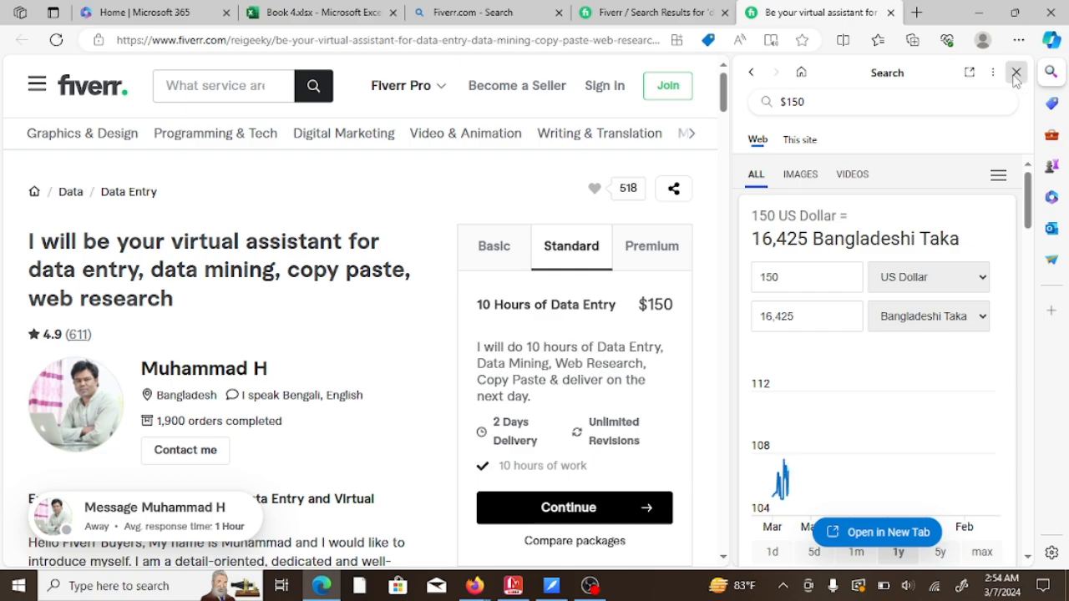
pyautogui.click(1016, 74)
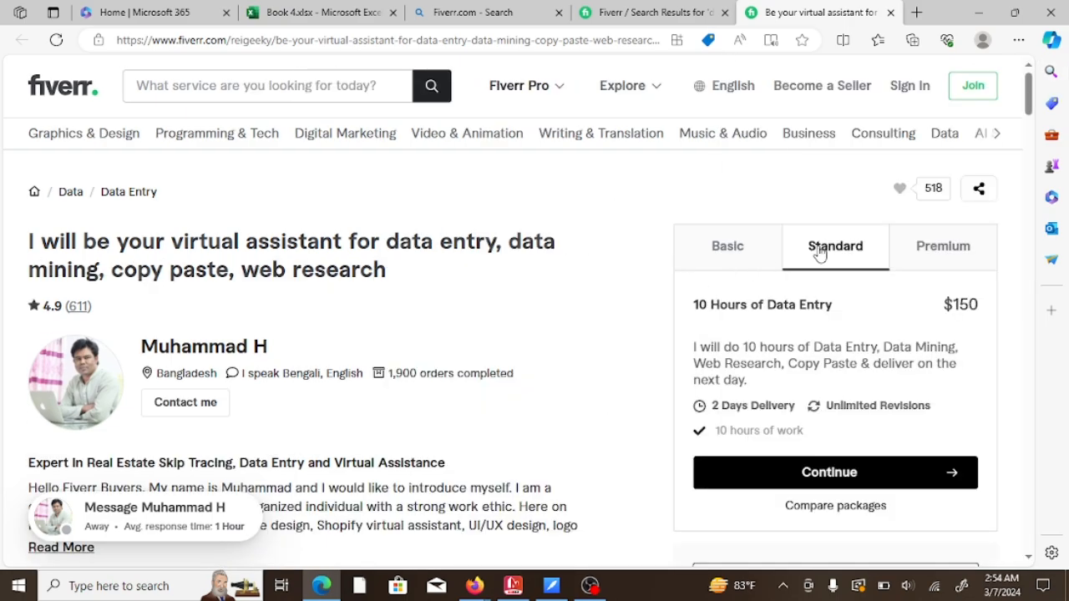
# Step: Show the gig's Premium package and highlight its hours of data entry and price
pyautogui.click(934, 259)
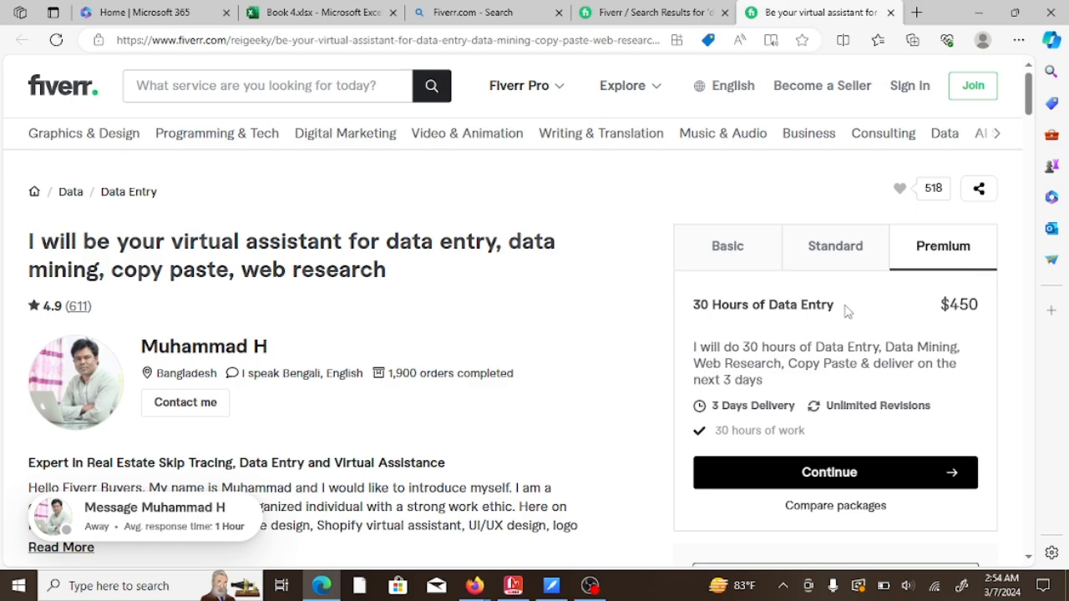
pyautogui.moveTo(834, 306); pyautogui.dragTo(663, 325)
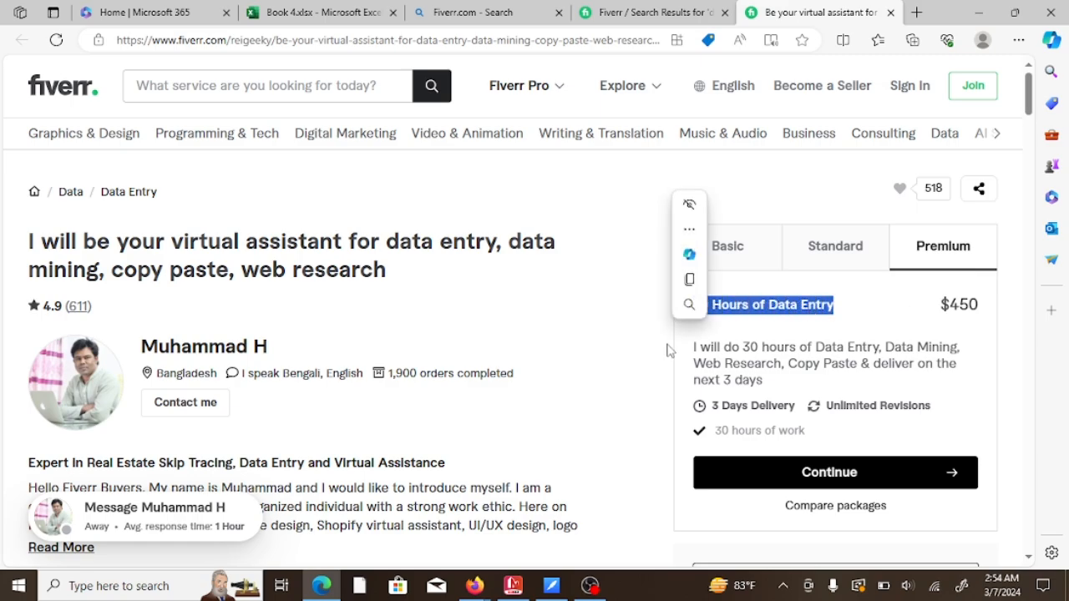
pyautogui.click(674, 353)
pyautogui.moveTo(981, 308); pyautogui.dragTo(941, 306)
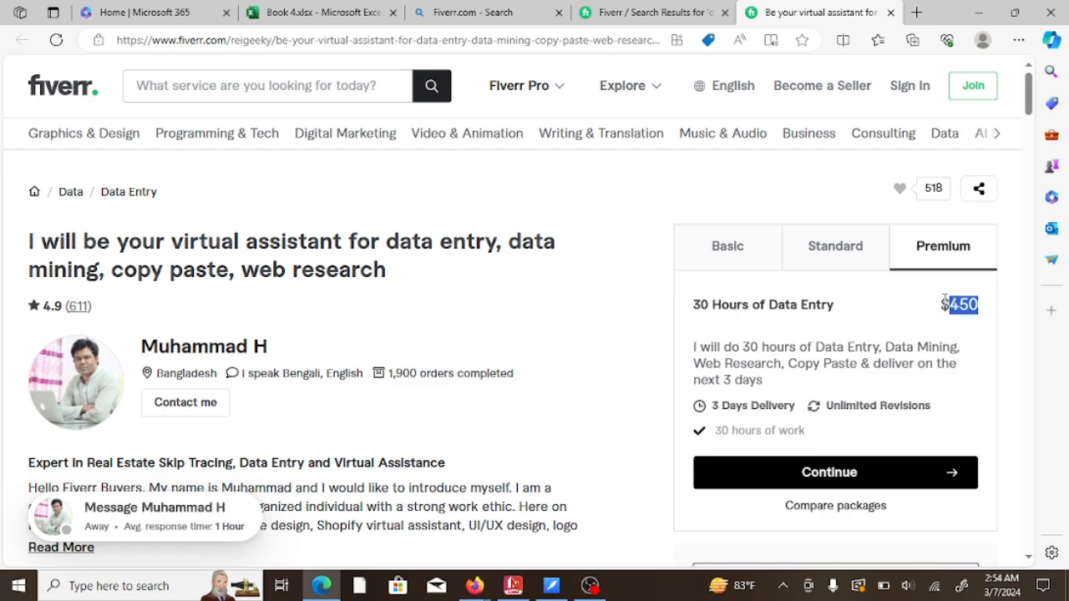
pyautogui.click(884, 320)
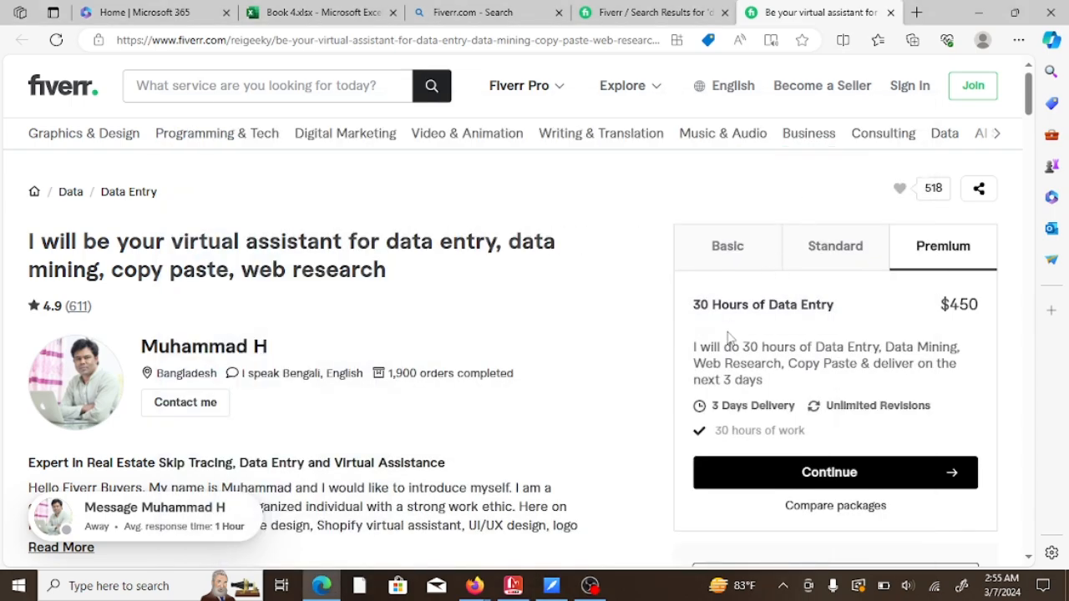
# Step: Switch to the Notepad app and highlight the Notes3 request for 50 New York restaurants with online reservation
pyautogui.click(551, 586)
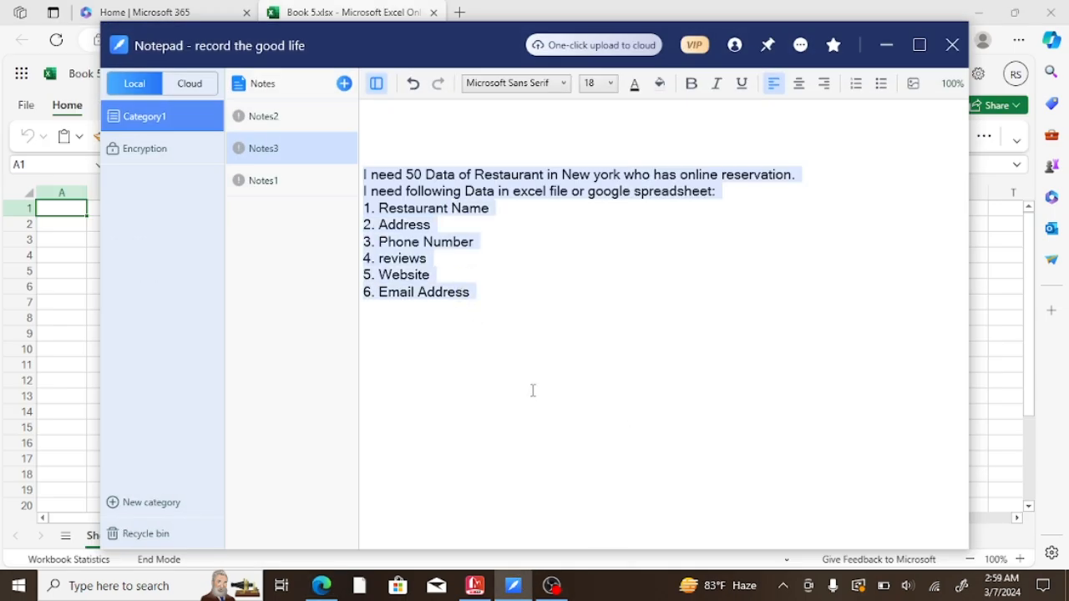
pyautogui.click(533, 390)
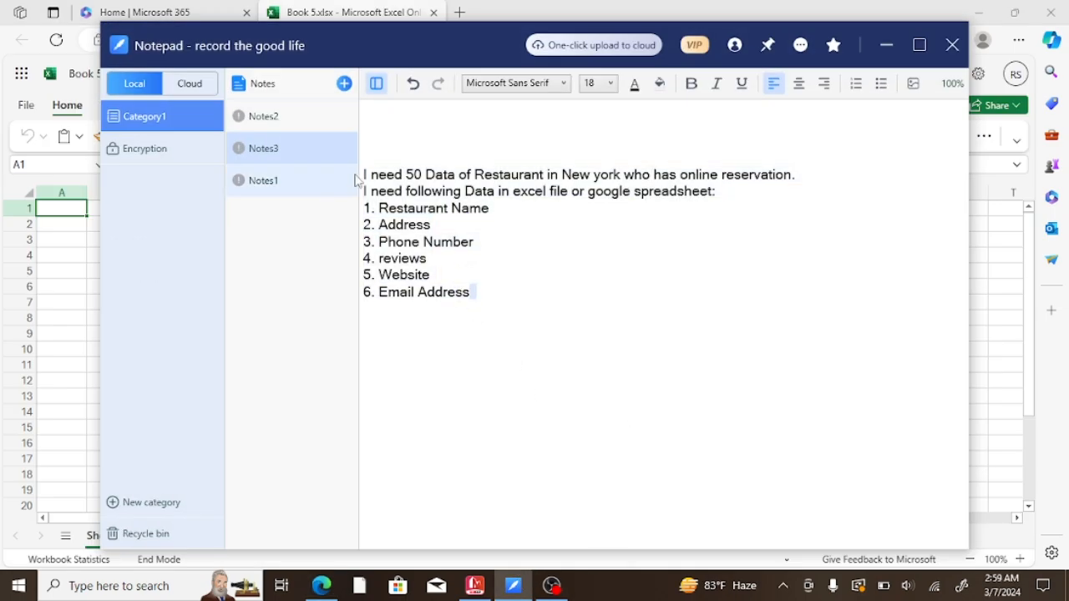
pyautogui.moveTo(364, 172); pyautogui.dragTo(792, 175)
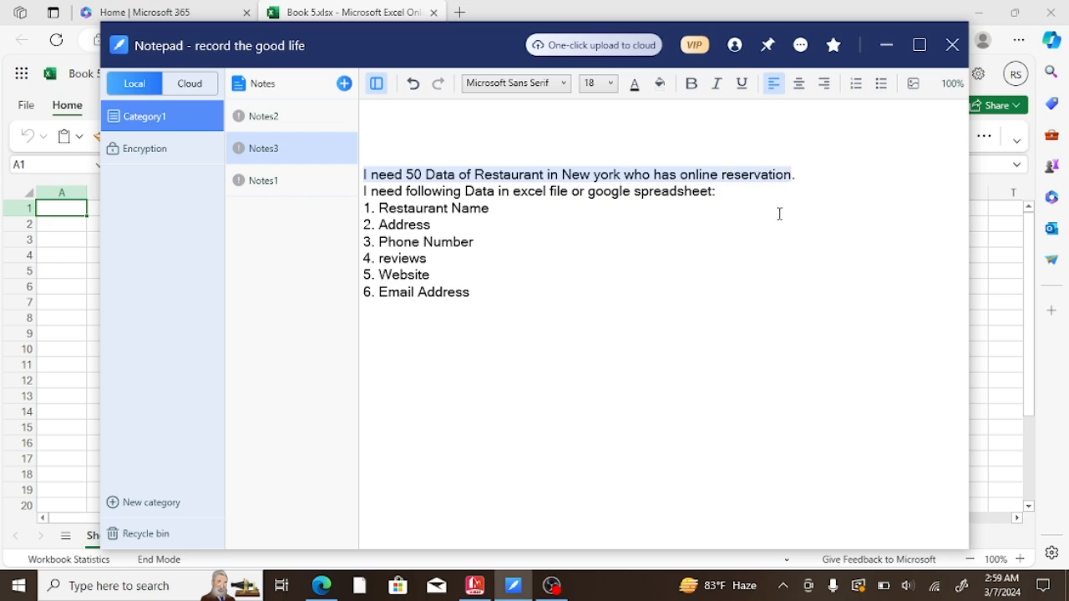
pyautogui.click(779, 214)
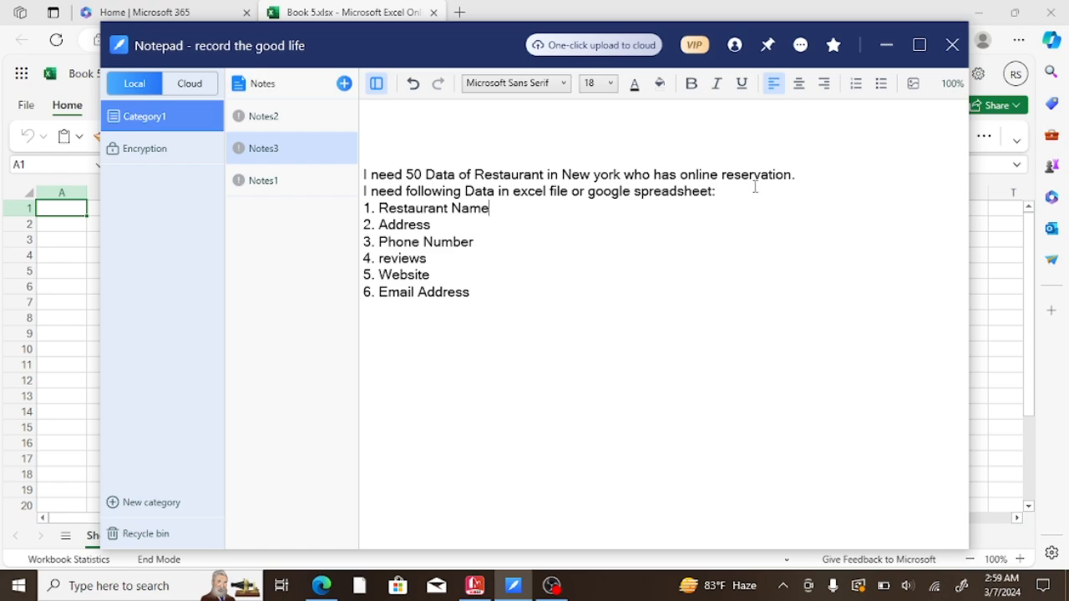
pyautogui.moveTo(790, 176); pyautogui.dragTo(700, 173)
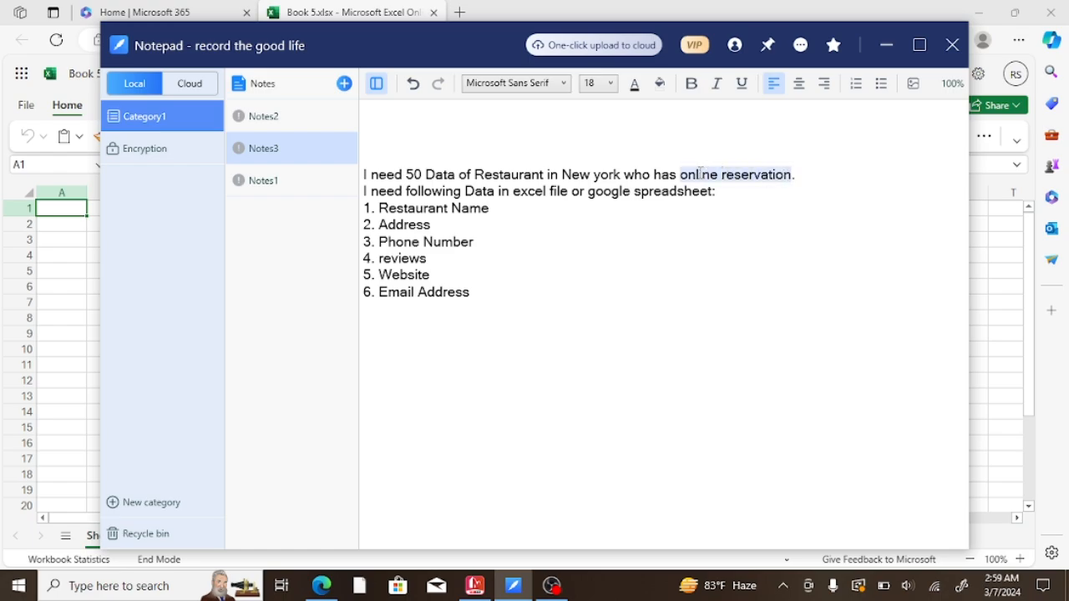
pyautogui.click(688, 226)
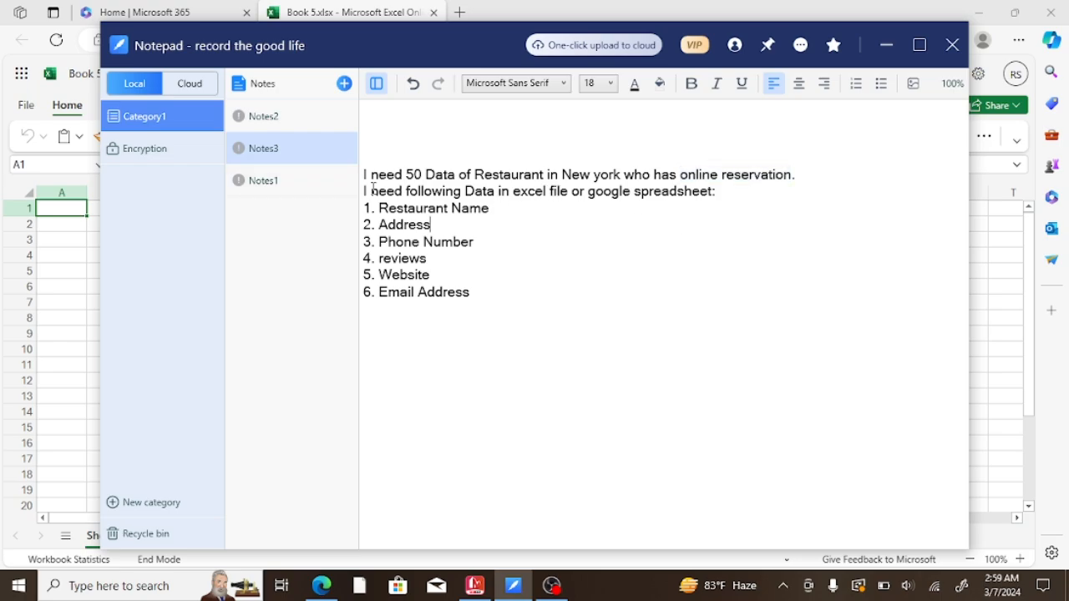
# Step: Highlight the note's line requesting the data in an Excel file or Google spreadsheet, marking each format option
pyautogui.moveTo(364, 191); pyautogui.dragTo(702, 205)
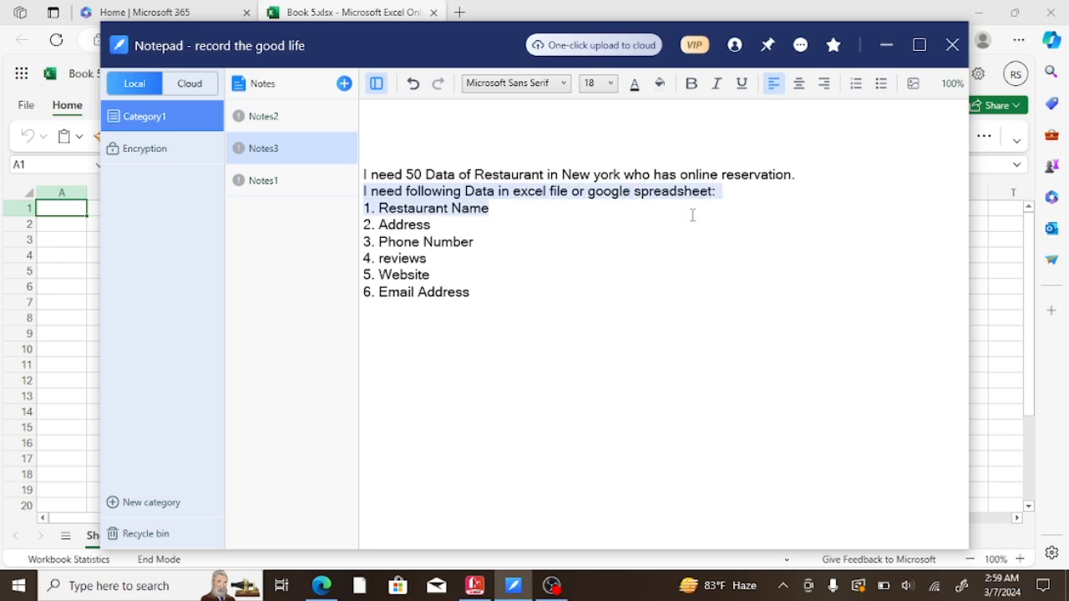
pyautogui.click(671, 227)
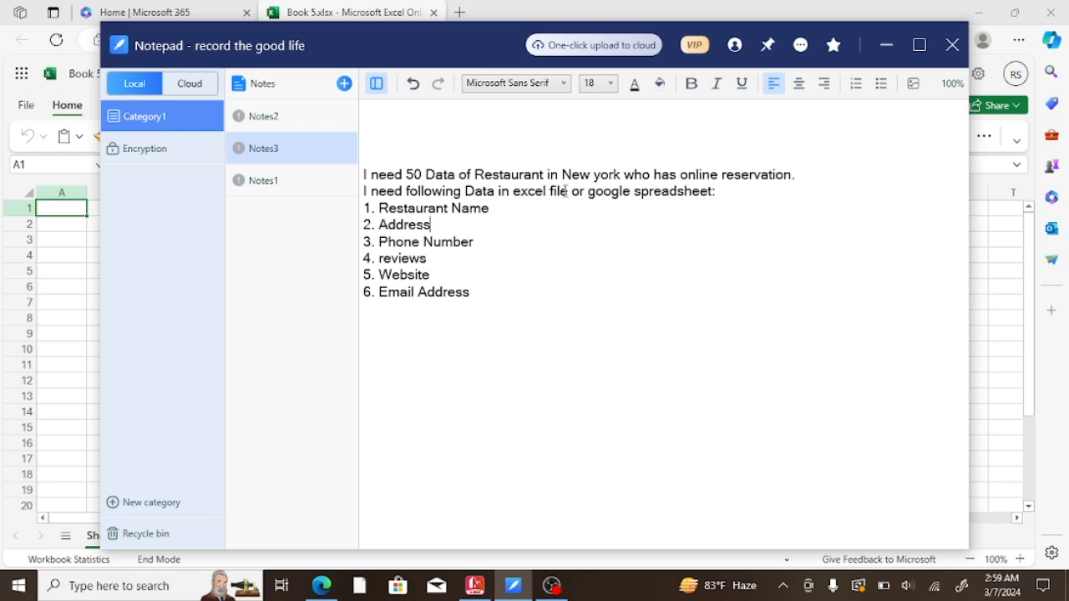
pyautogui.moveTo(573, 192); pyautogui.dragTo(539, 213)
pyautogui.click(561, 258)
pyautogui.moveTo(721, 192); pyautogui.dragTo(605, 211)
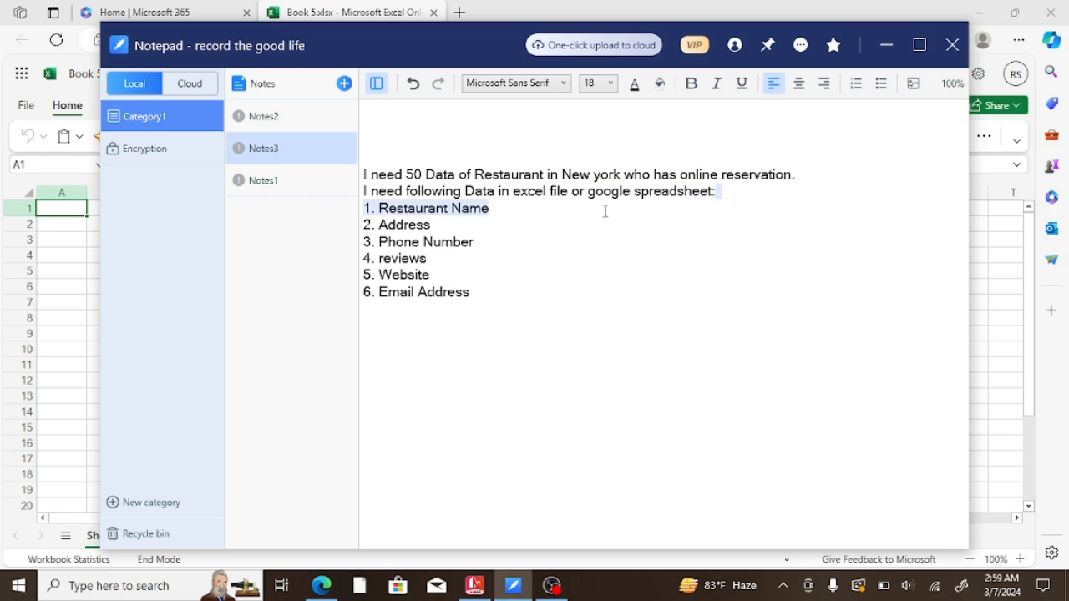
pyautogui.click(614, 256)
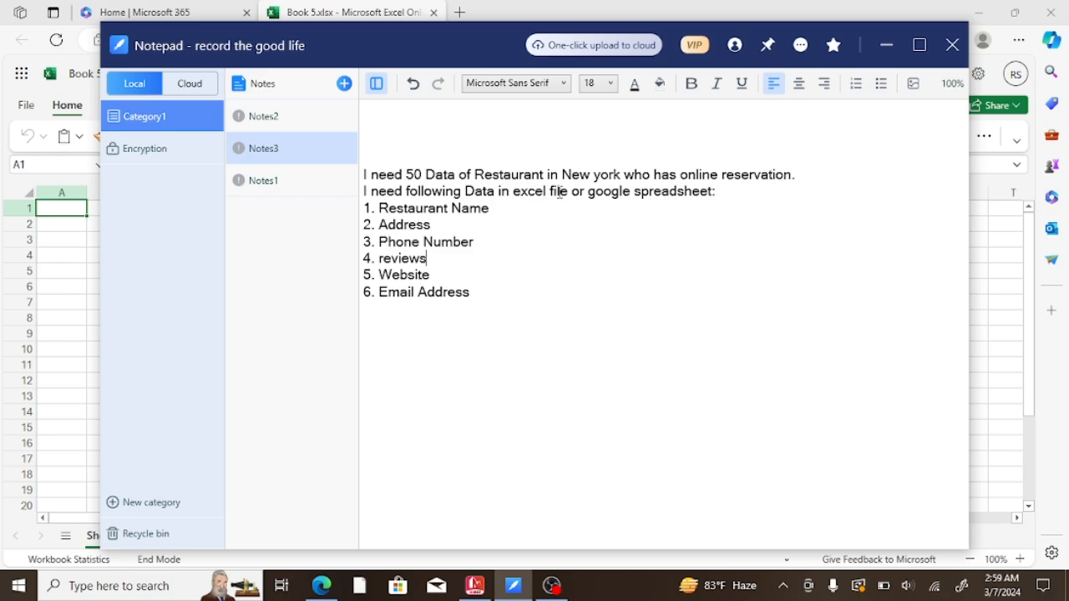
pyautogui.moveTo(513, 188); pyautogui.dragTo(695, 189)
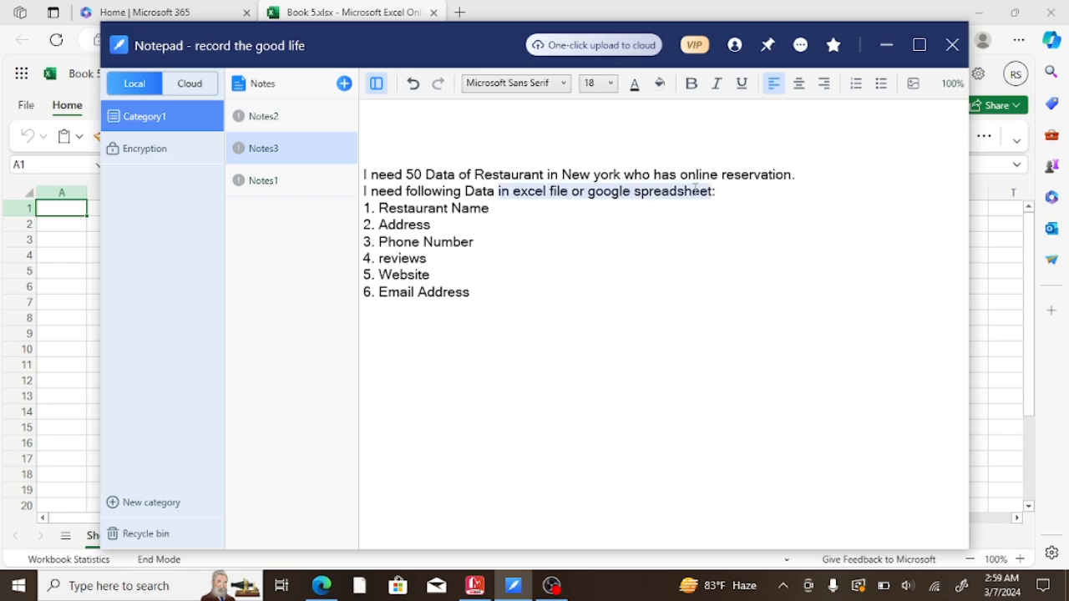
pyautogui.click(674, 248)
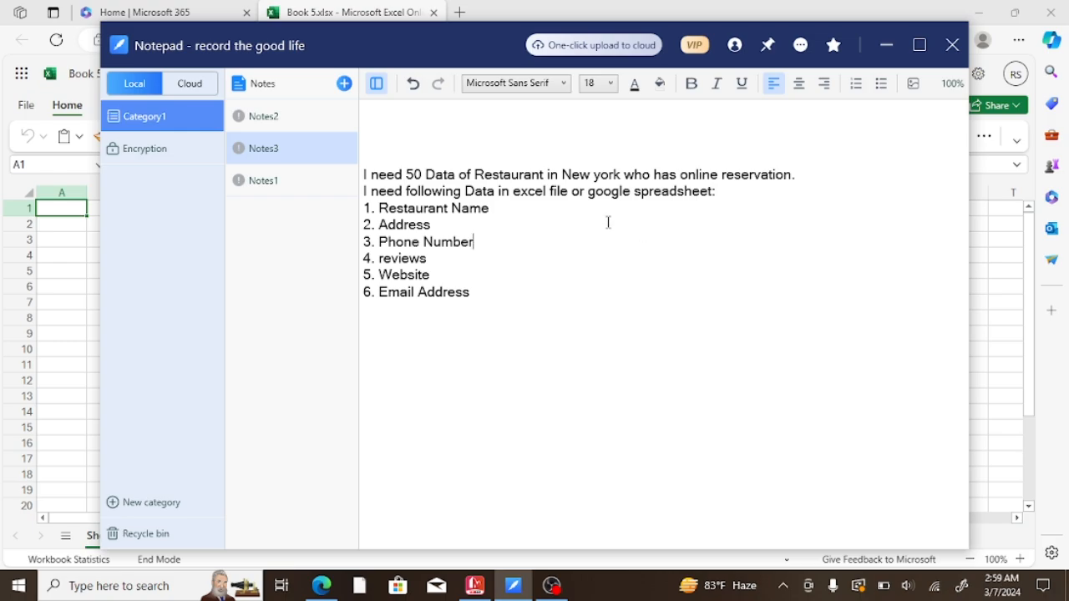
pyautogui.moveTo(571, 195); pyautogui.dragTo(521, 194)
pyautogui.moveTo(530, 249); pyautogui.dragTo(690, 203)
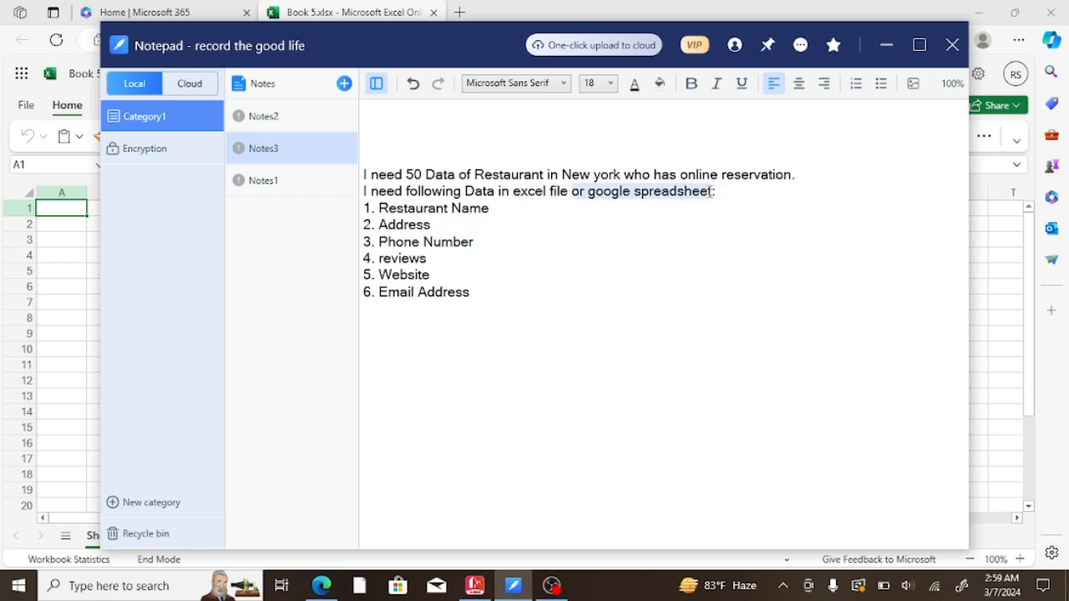
pyautogui.click(713, 239)
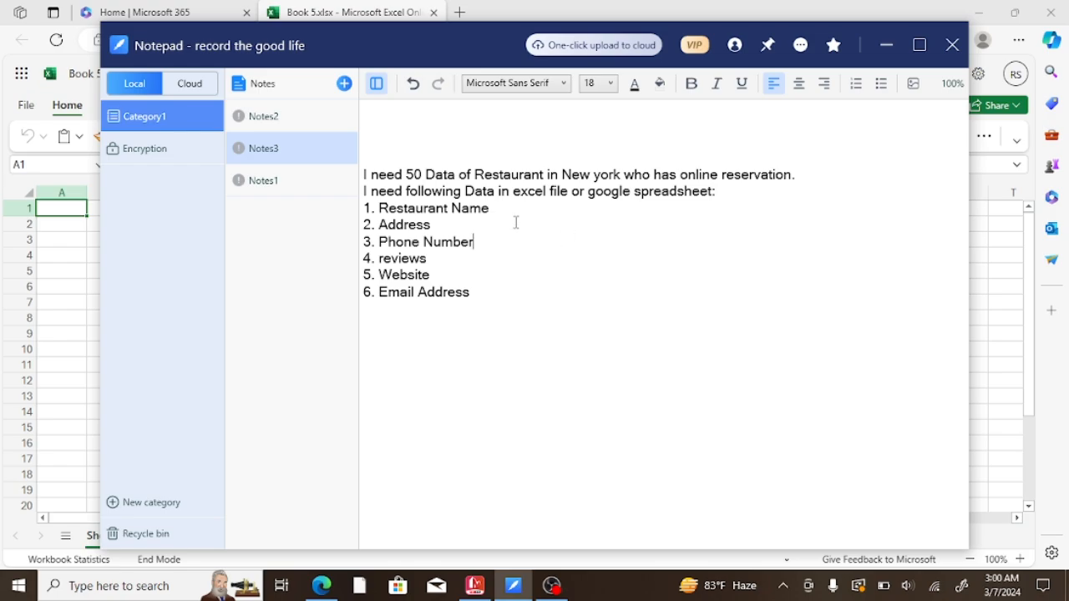
# Step: Highlight the requested fields in the Notes3 brief, including Website and Email Address, and bring the blank Book 5 workbook into view
pyautogui.moveTo(499, 208); pyautogui.dragTo(433, 258)
pyautogui.click(478, 242)
pyautogui.doubleClick(411, 274)
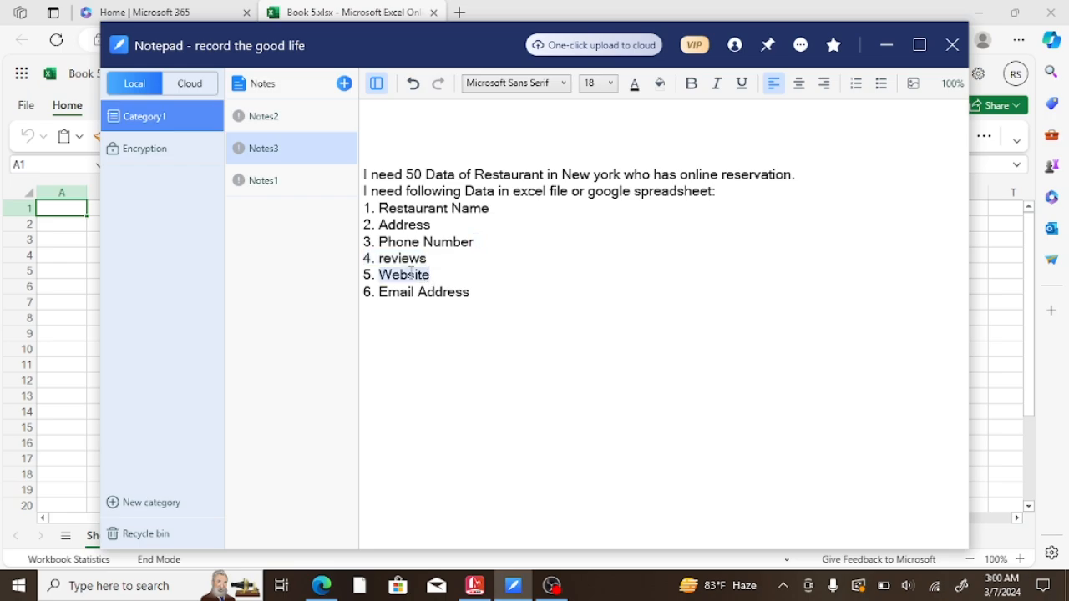
pyautogui.moveTo(478, 296); pyautogui.dragTo(408, 296)
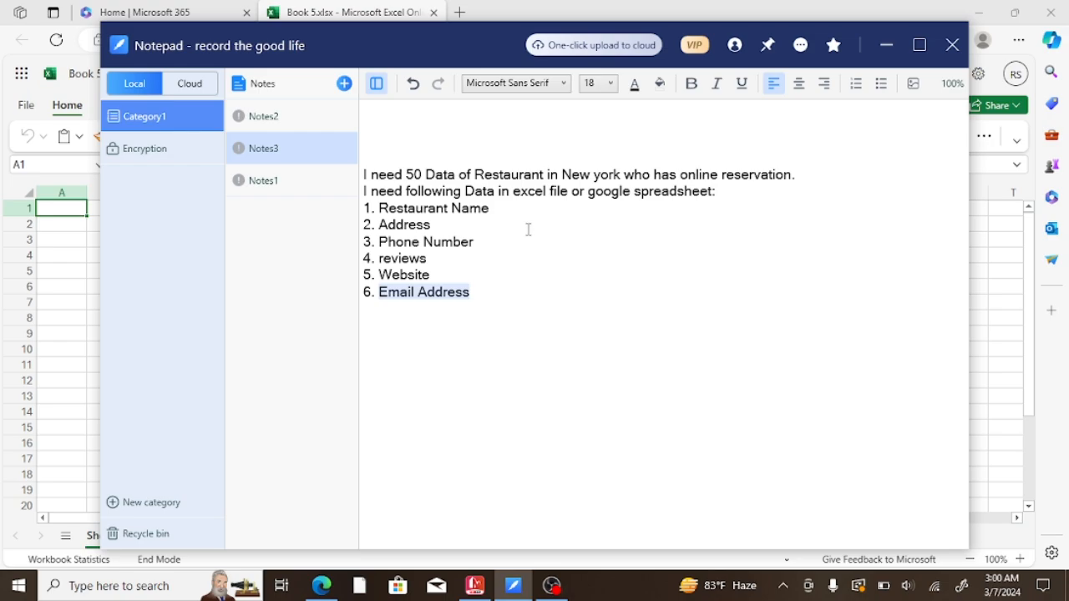
pyautogui.click(887, 47)
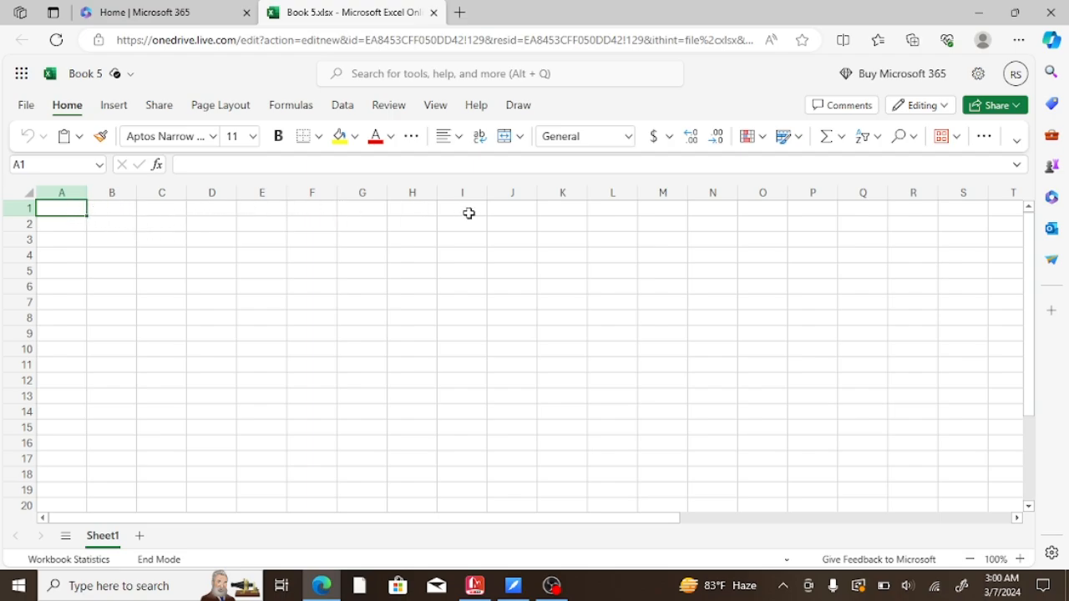
# Step: Switch back to Notepad and highlight the Restaurant Name and Address items in the note's field list
pyautogui.click(513, 586)
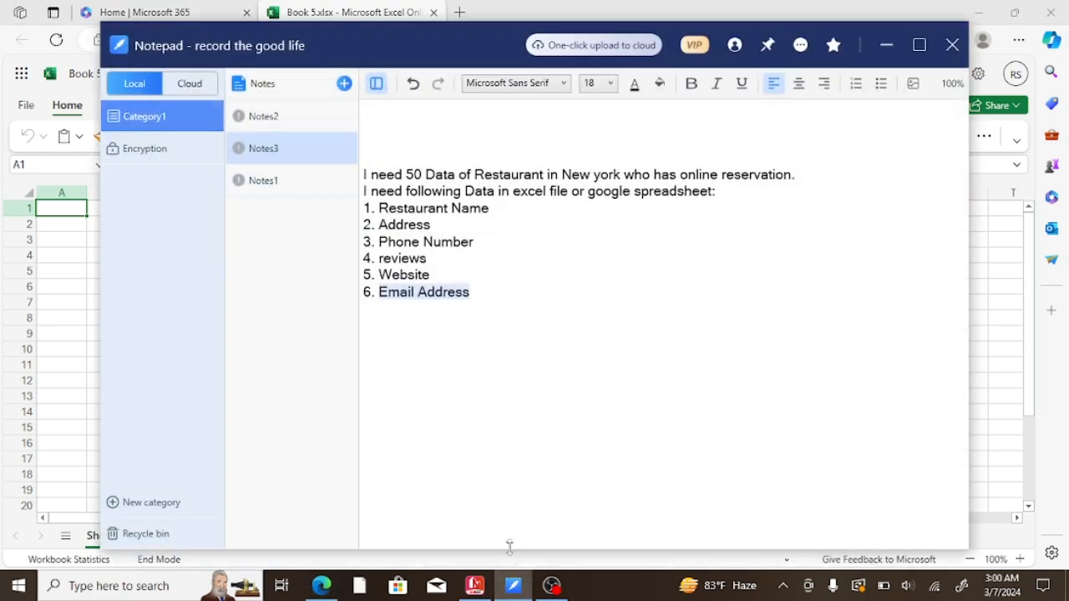
pyautogui.moveTo(493, 208); pyautogui.dragTo(380, 209)
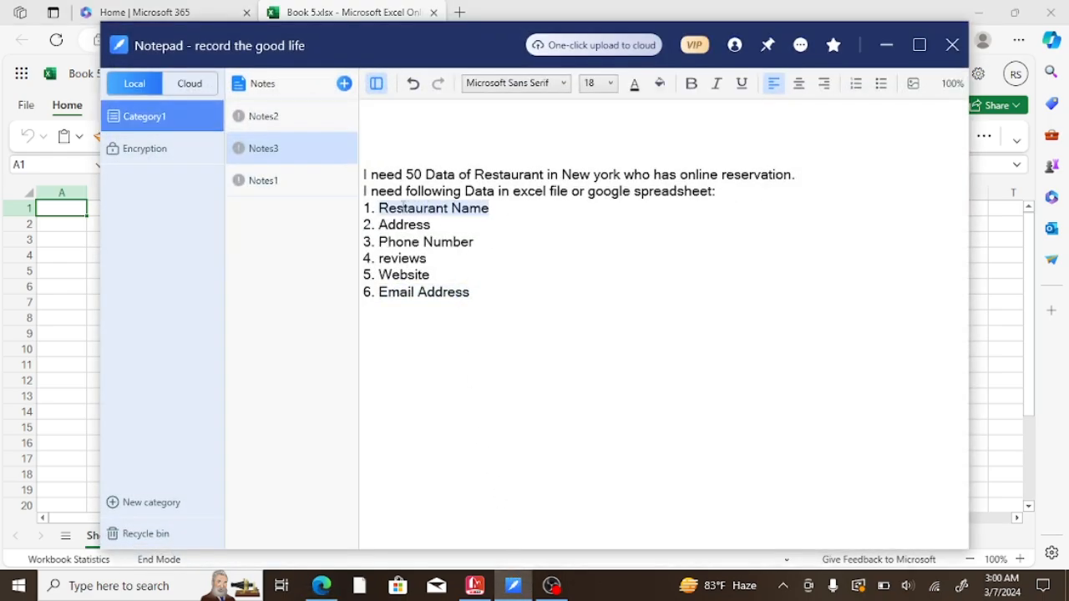
pyautogui.doubleClick(427, 224)
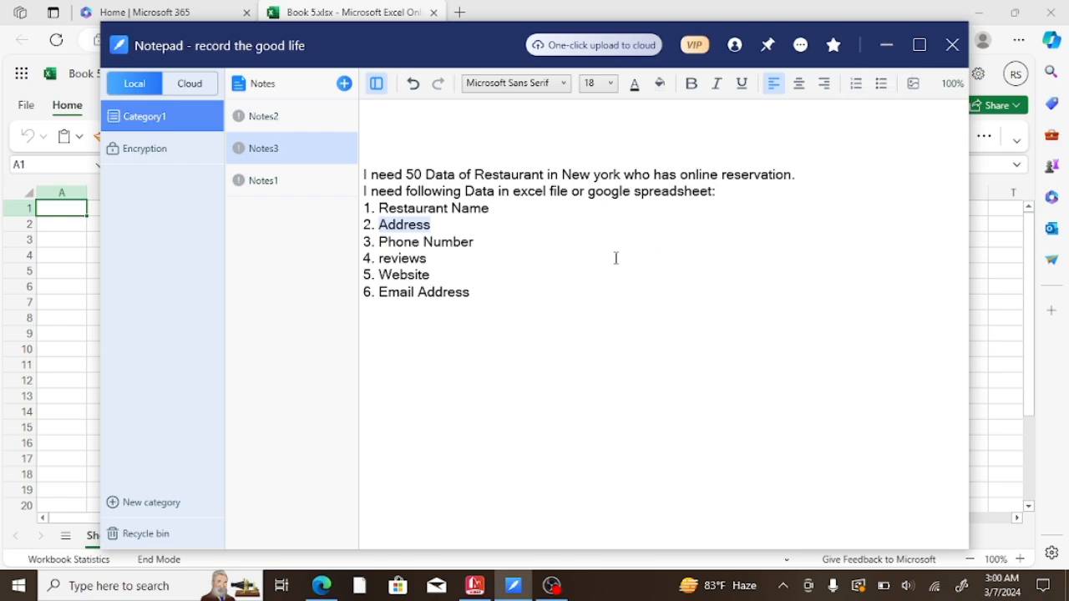
# Step: Copy "Restaurant Name" from the note into cell A1 of the Book 5 workbook and widen column A to fit the heading
pyautogui.click(501, 210)
pyautogui.moveTo(500, 210); pyautogui.dragTo(381, 209)
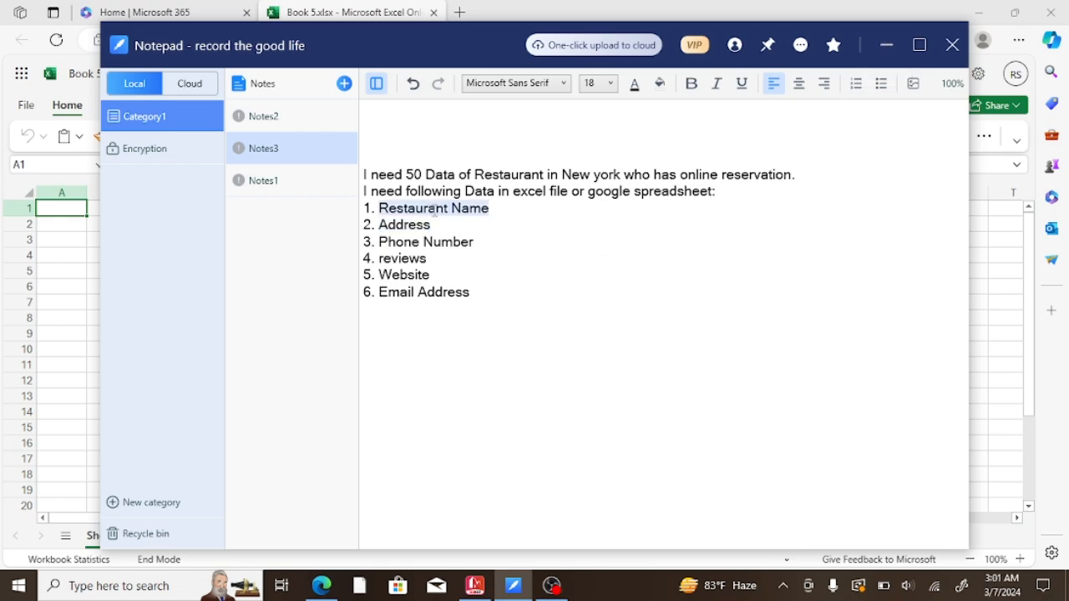
pyautogui.rightClick(409, 214)
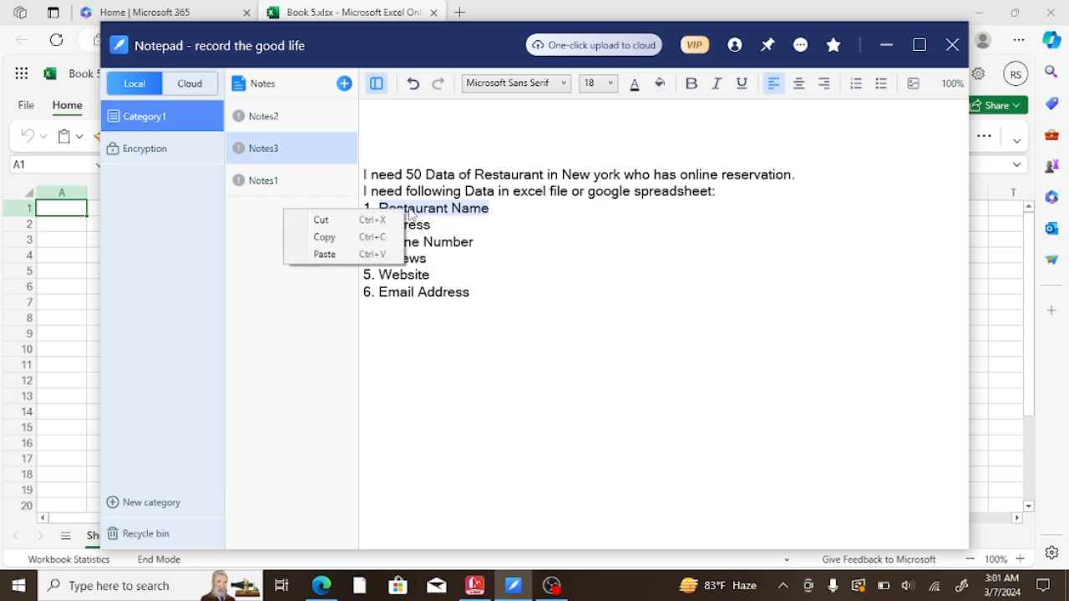
pyautogui.click(365, 242)
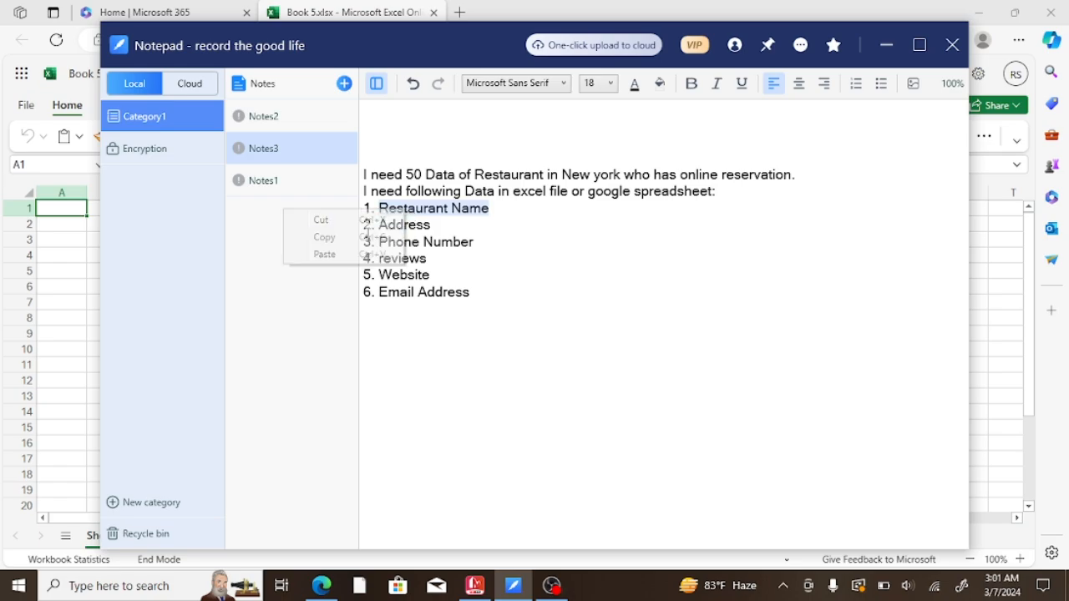
pyautogui.click(887, 47)
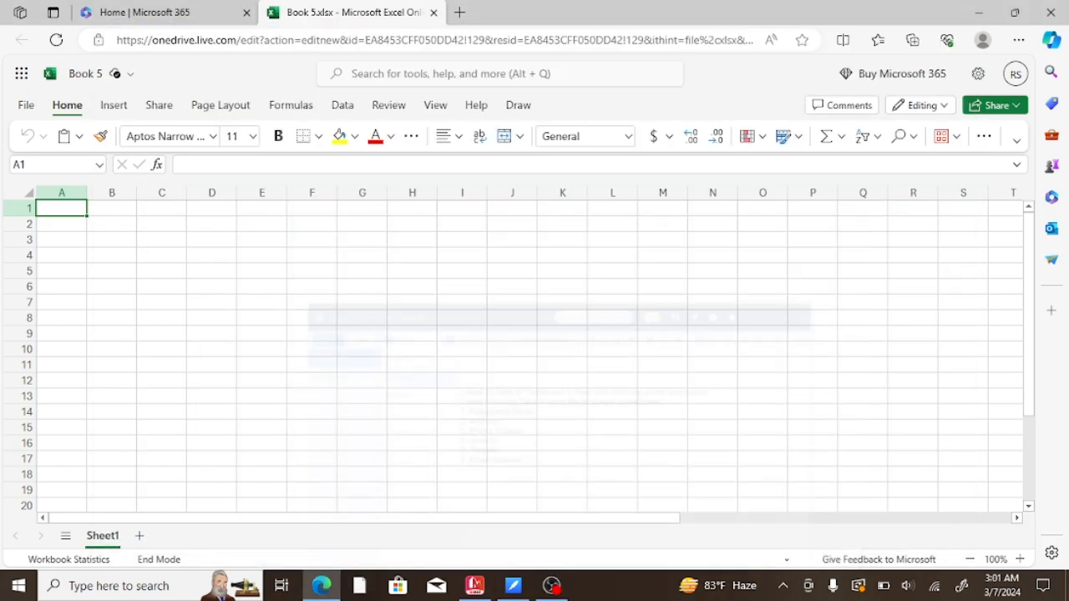
pyautogui.doubleClick(74, 212)
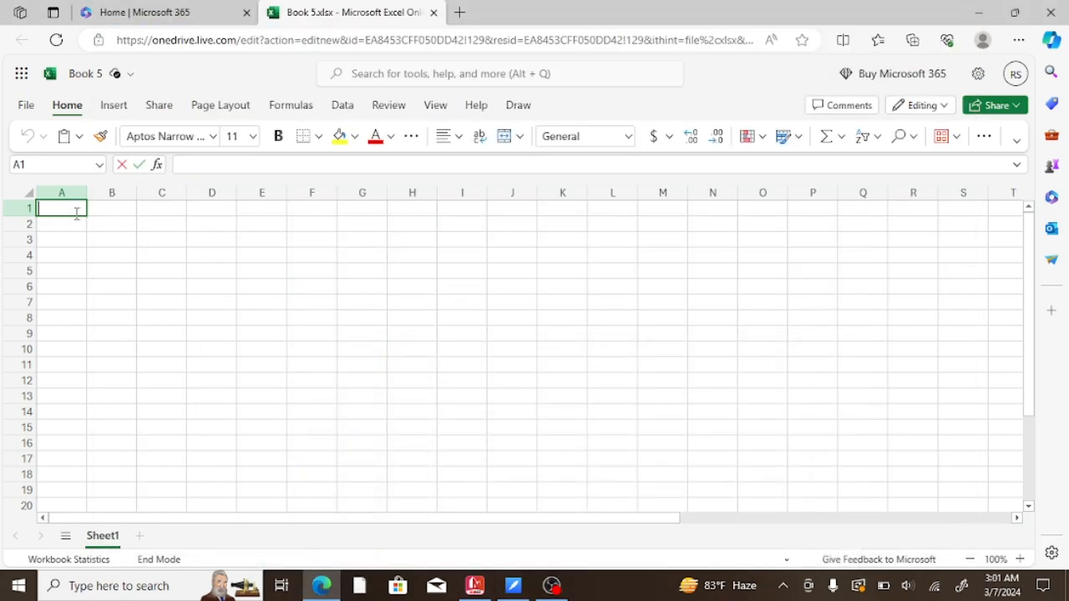
pyautogui.hotkey('ctrl', 'v')
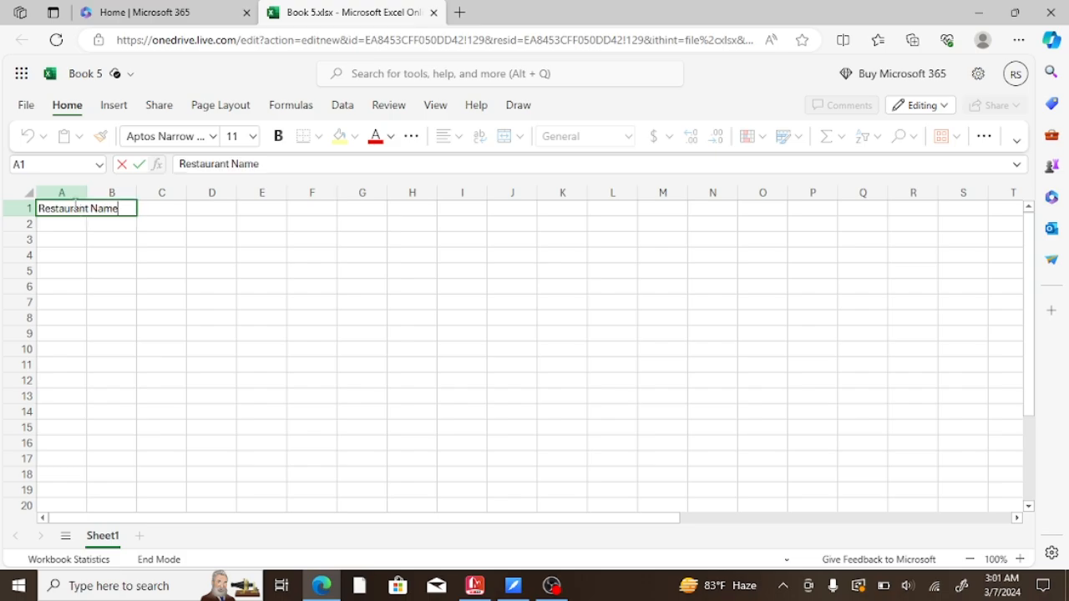
pyautogui.moveTo(112, 265); pyautogui.dragTo(112, 253)
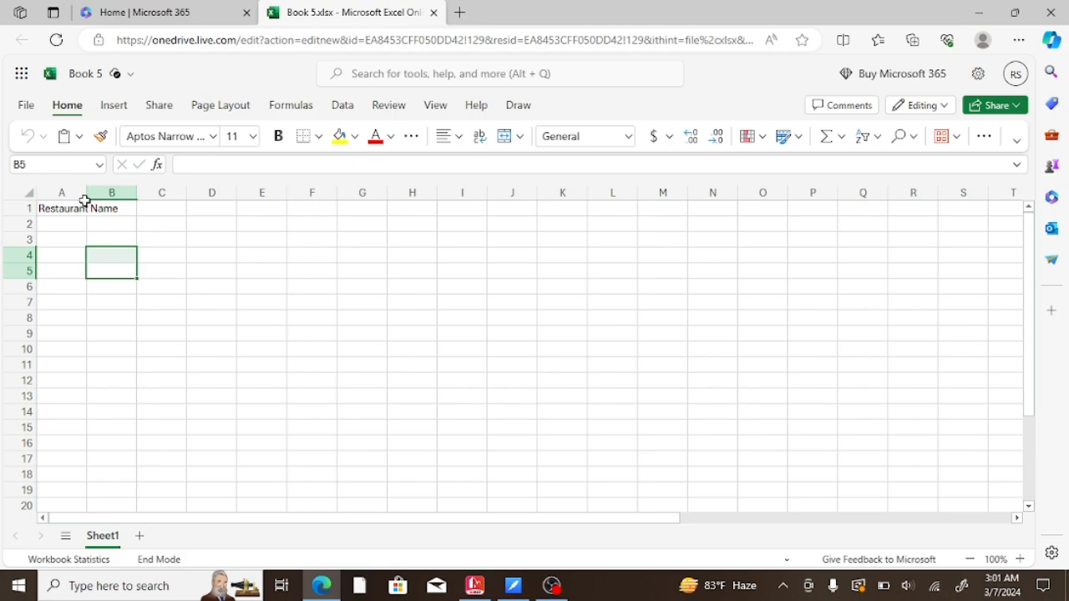
pyautogui.moveTo(86, 197); pyautogui.dragTo(167, 198)
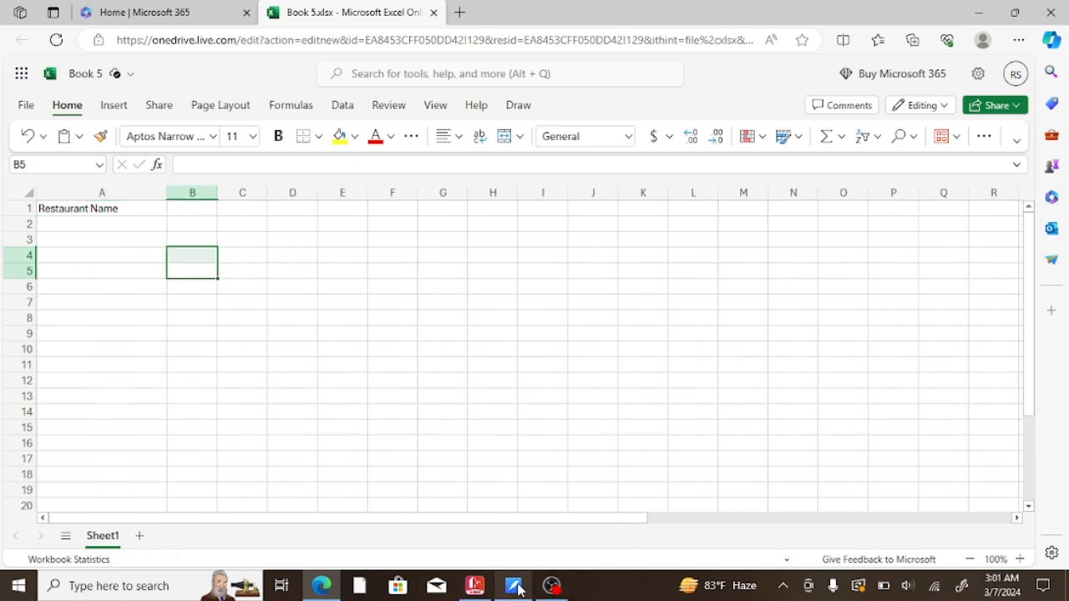
# Step: Copy "Address" from the Notepad note into cell B1 of the Book 5 workbook as the second column heading
pyautogui.moveTo(518, 589)
pyautogui.click(500, 465)
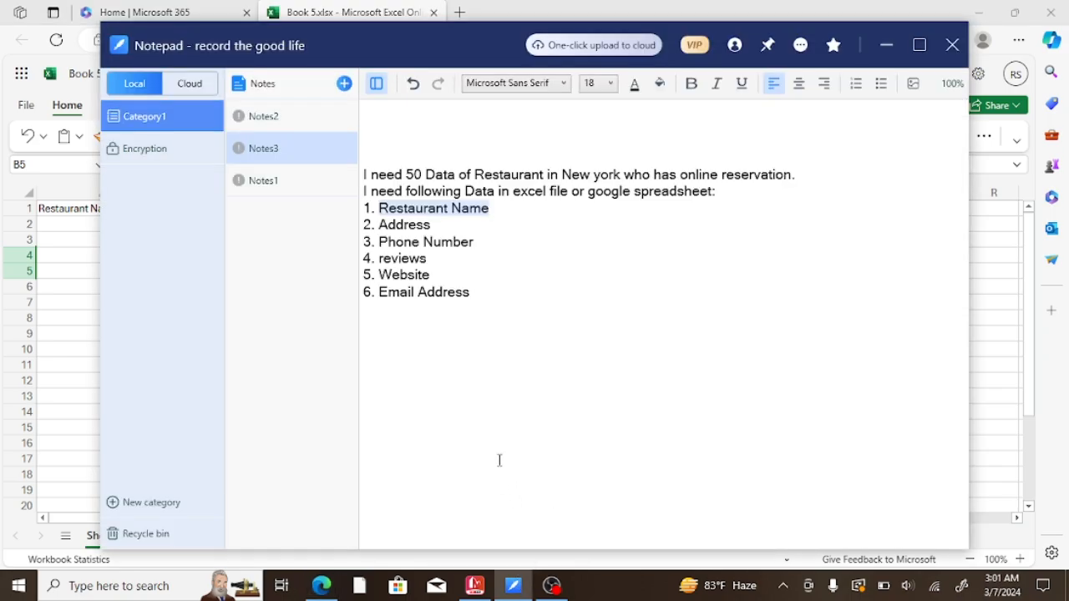
pyautogui.moveTo(436, 228); pyautogui.dragTo(380, 228)
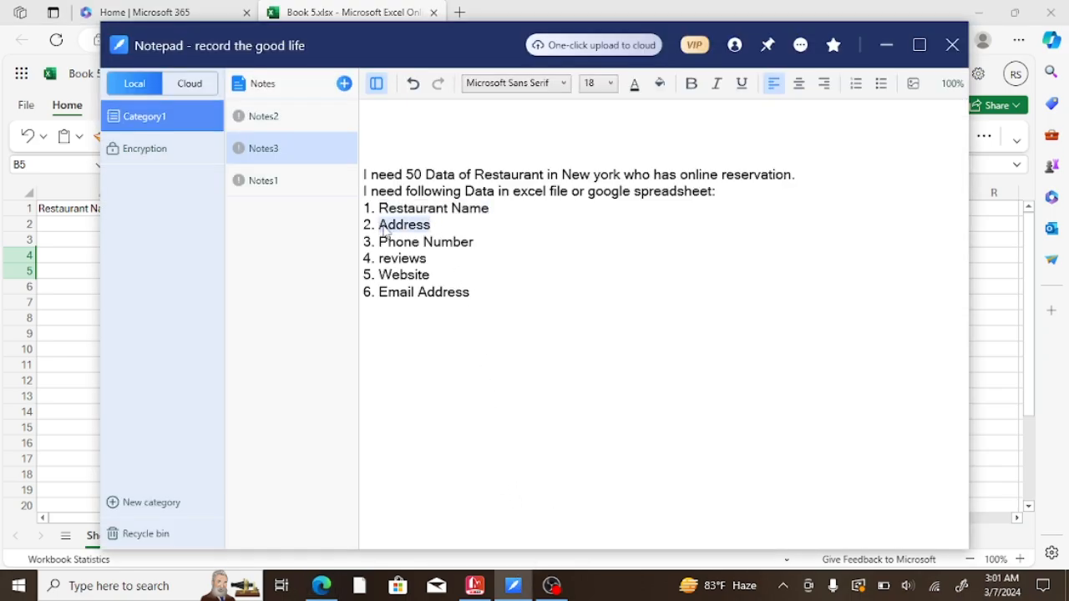
pyautogui.rightClick(384, 232)
pyautogui.click(360, 251)
pyautogui.click(359, 16)
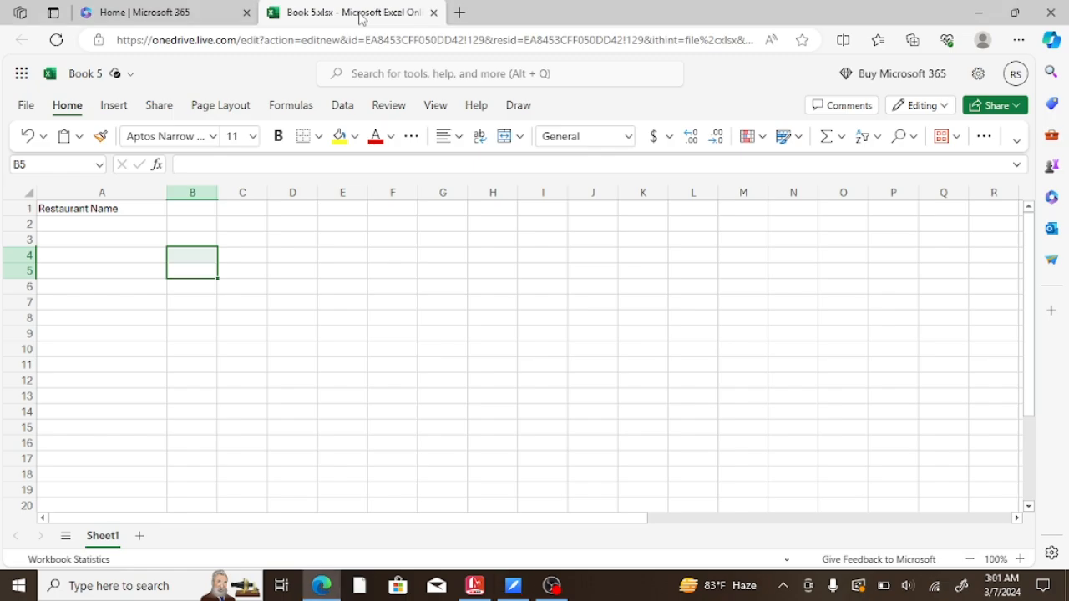
pyautogui.doubleClick(203, 207)
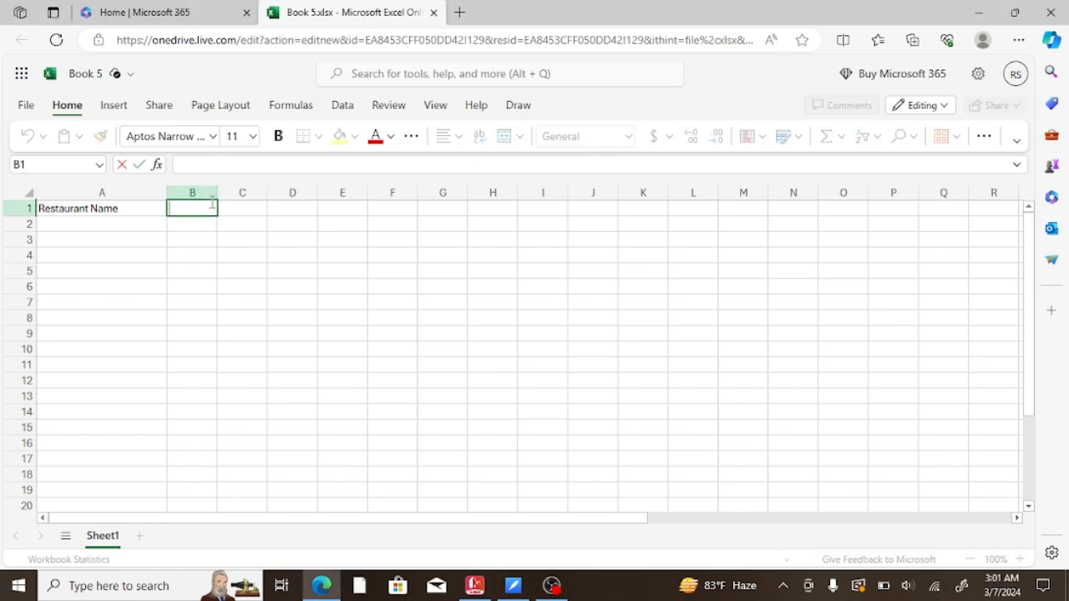
pyautogui.write('Address')
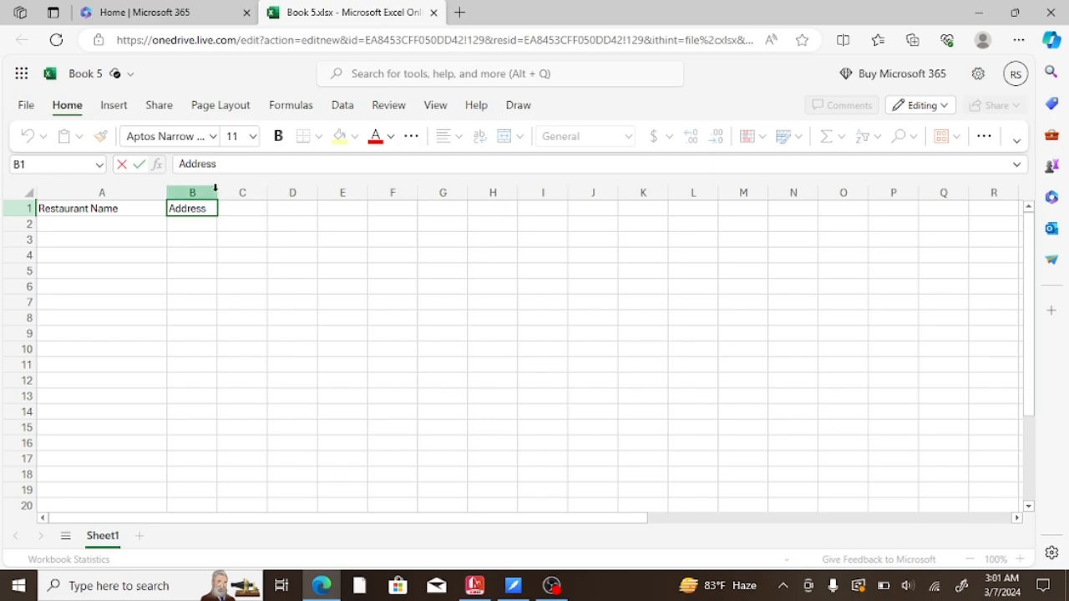
# Step: Copy "Phone Number" from the Notepad note into cell C1 of the Book 5 workbook
pyautogui.click(514, 590)
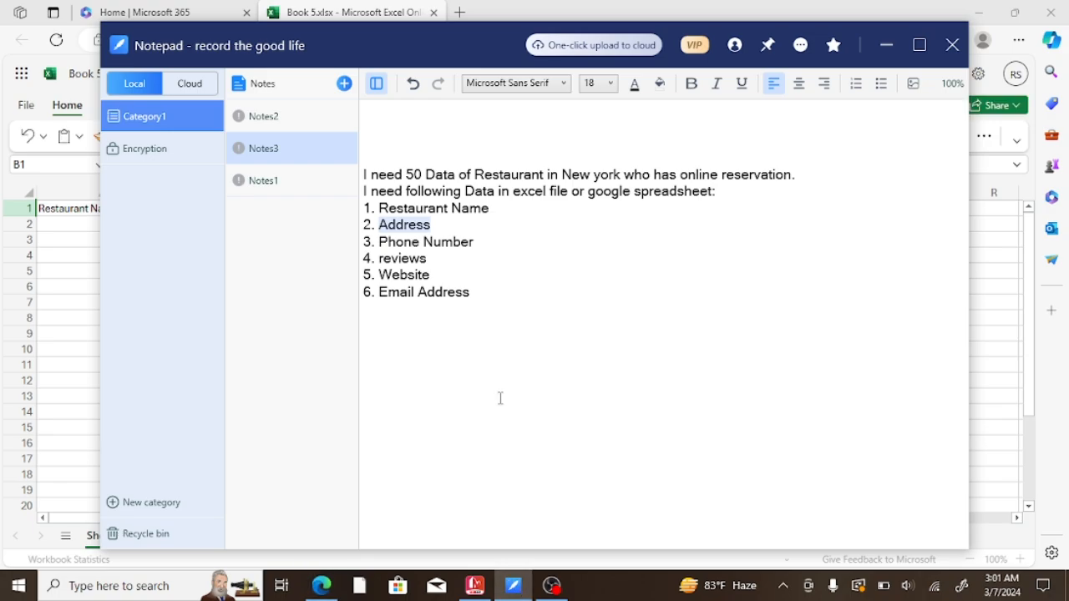
pyautogui.click(501, 327)
pyautogui.doubleClick(435, 241)
pyautogui.moveTo(434, 242); pyautogui.dragTo(390, 241)
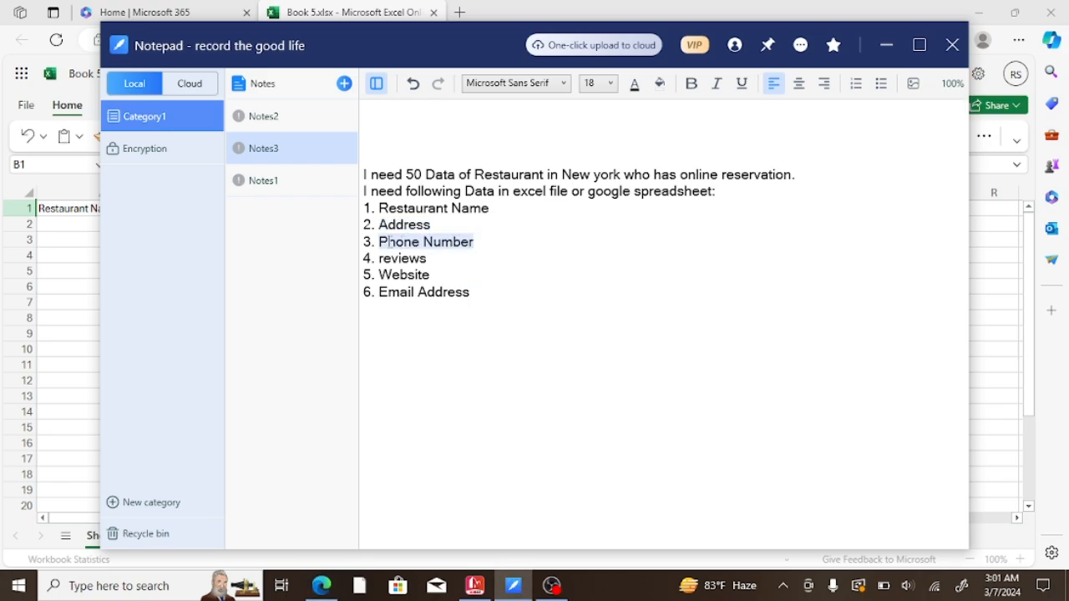
pyautogui.rightClick(388, 243)
pyautogui.click(344, 267)
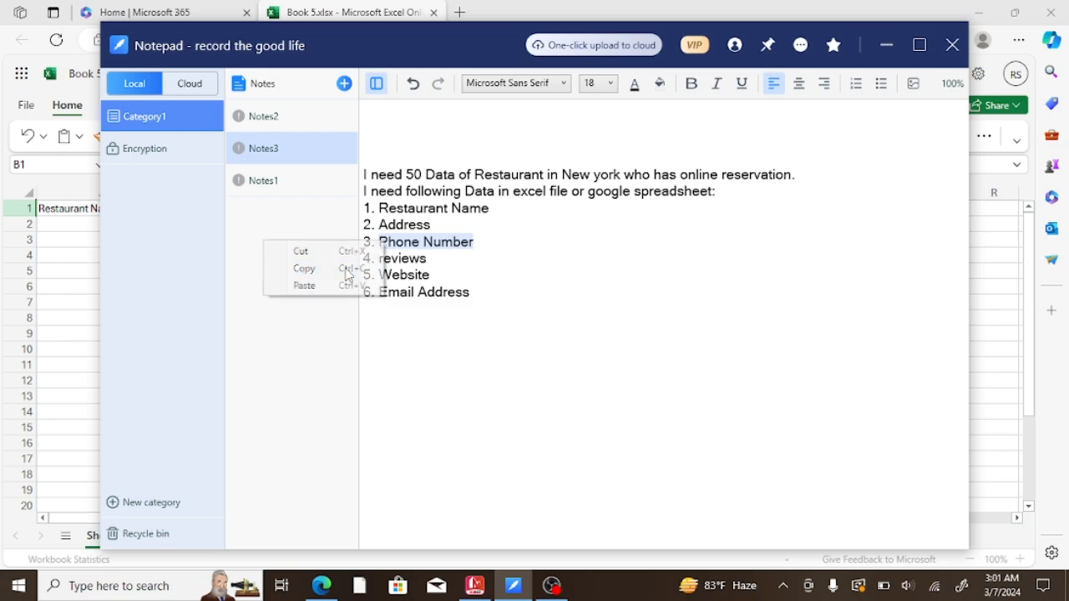
pyautogui.click(375, 22)
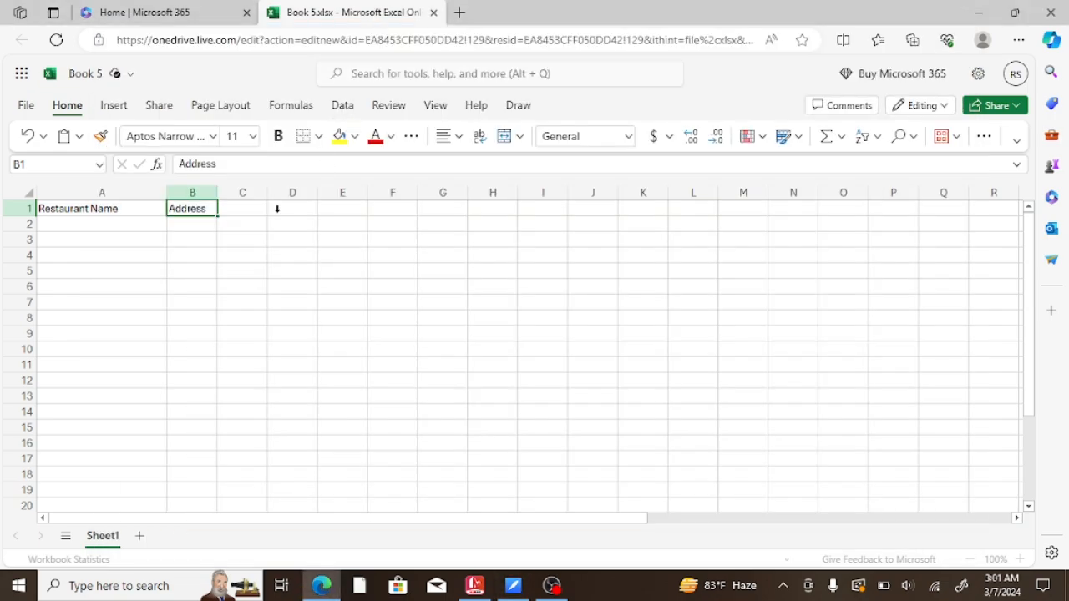
pyautogui.doubleClick(256, 207)
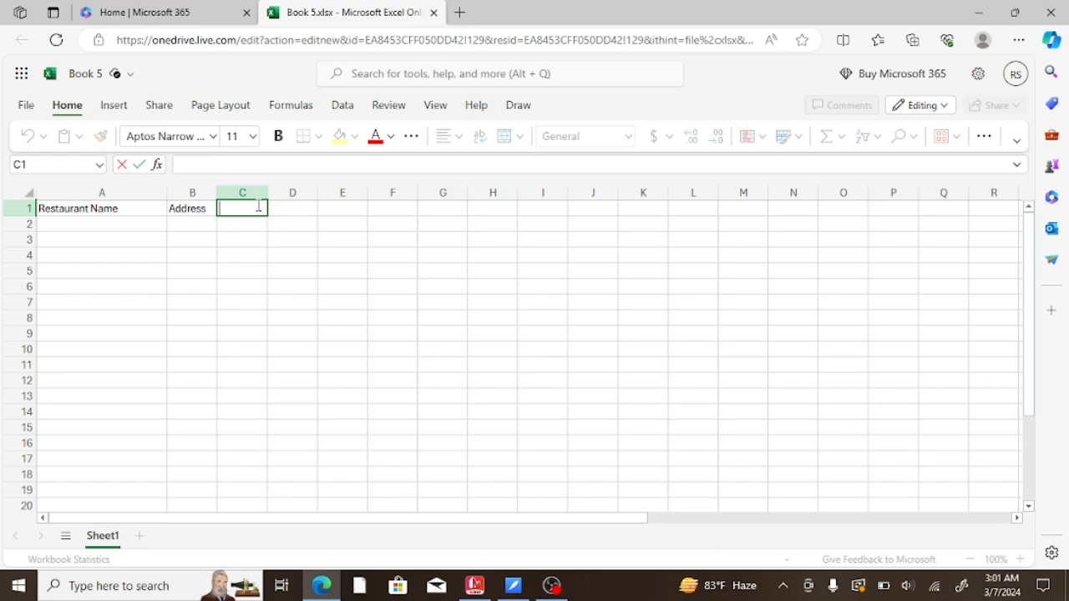
pyautogui.hotkey('ctrl', 'v')
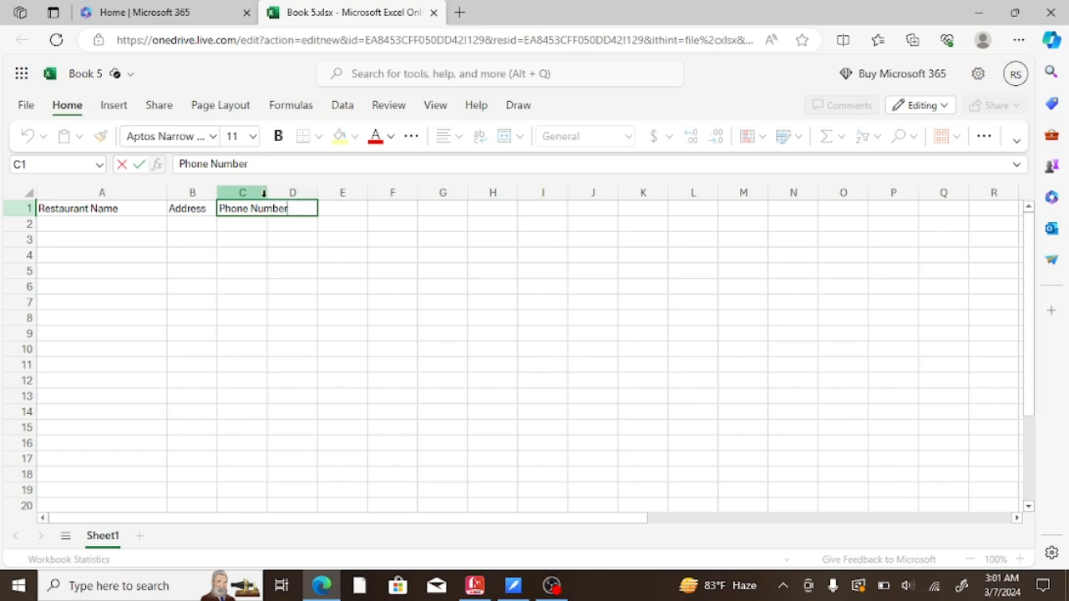
# Step: Confirm the C1 heading and widen column C so that it fits the full text
pyautogui.moveTo(274, 285); pyautogui.dragTo(270, 271)
pyautogui.moveTo(267, 193); pyautogui.dragTo(326, 193)
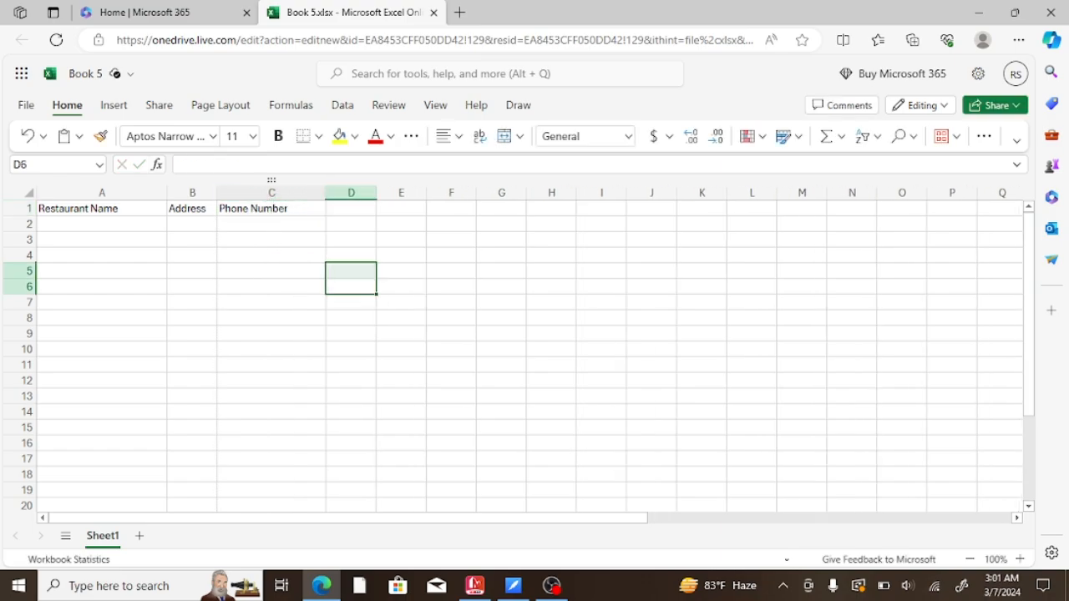
pyautogui.click(402, 299)
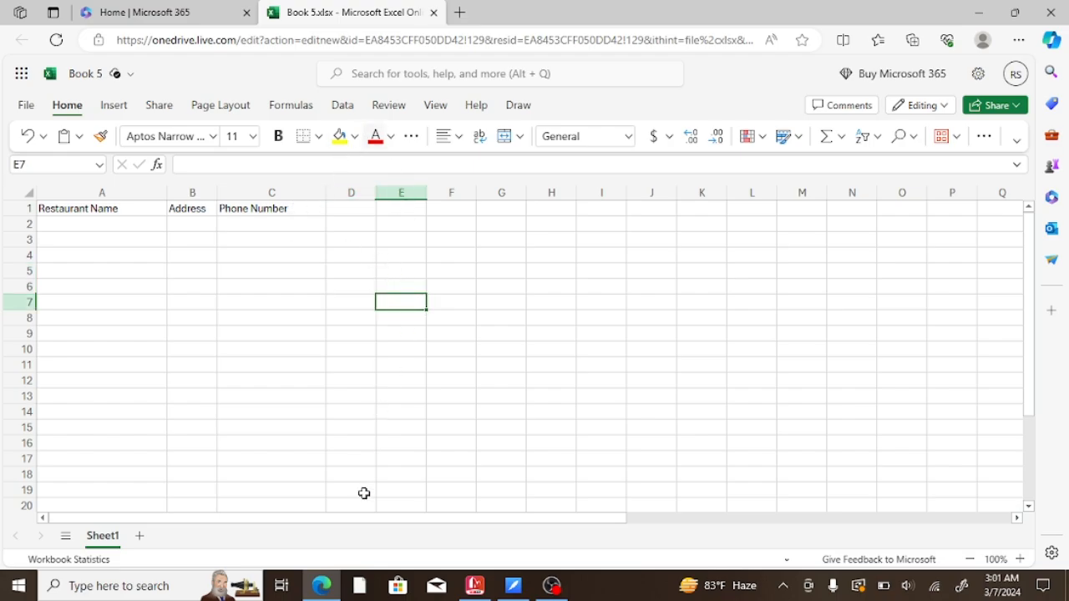
# Step: Copy "reviews" from the Notepad note into cell D1 of the Book 5 workbook
pyautogui.click(514, 586)
pyautogui.click(498, 306)
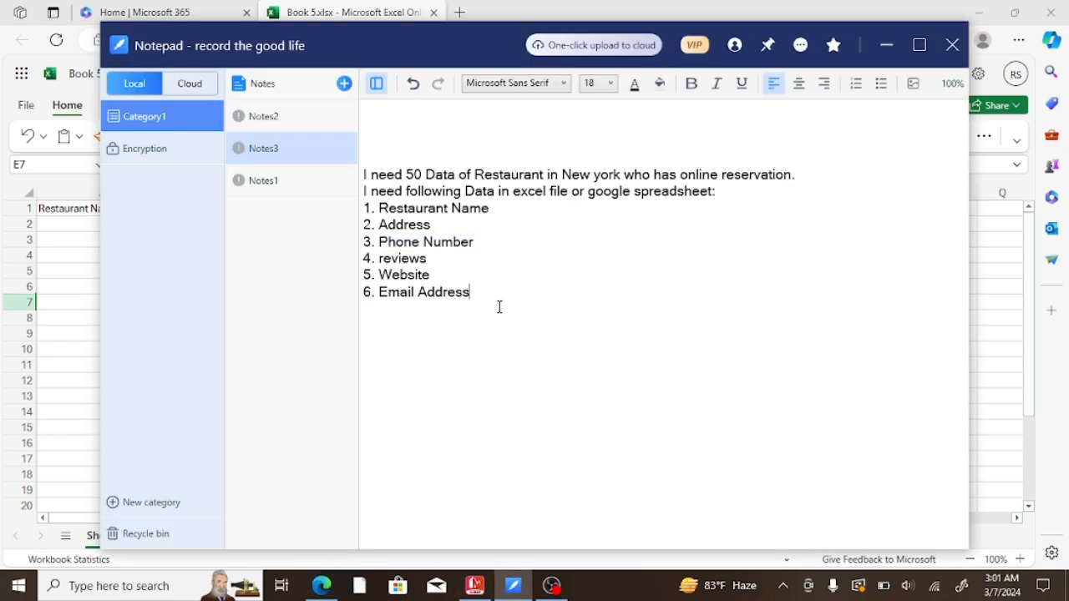
pyautogui.doubleClick(403, 259)
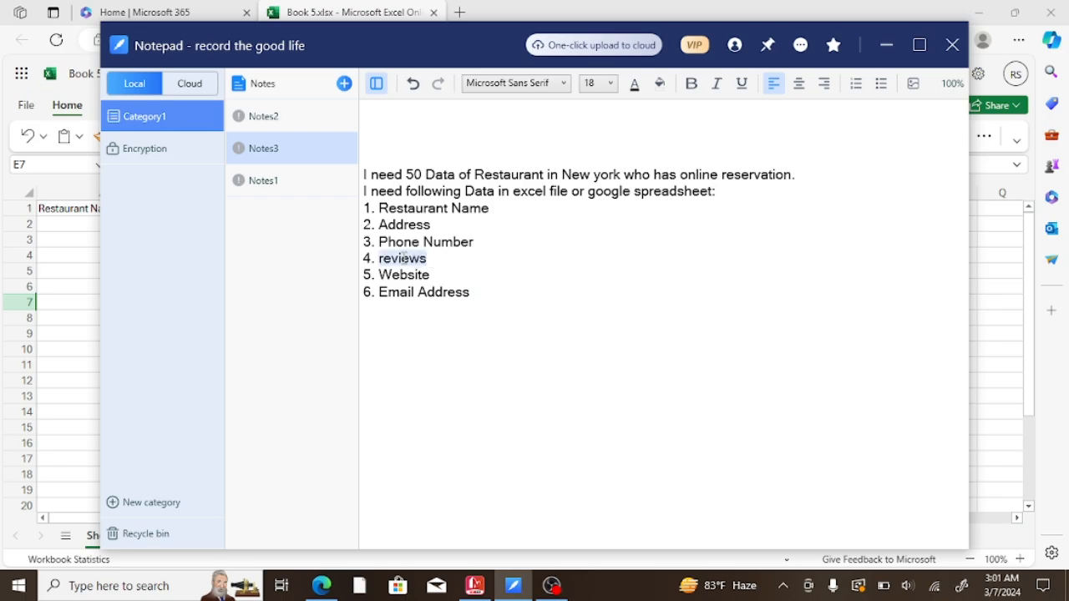
pyautogui.rightClick(403, 258)
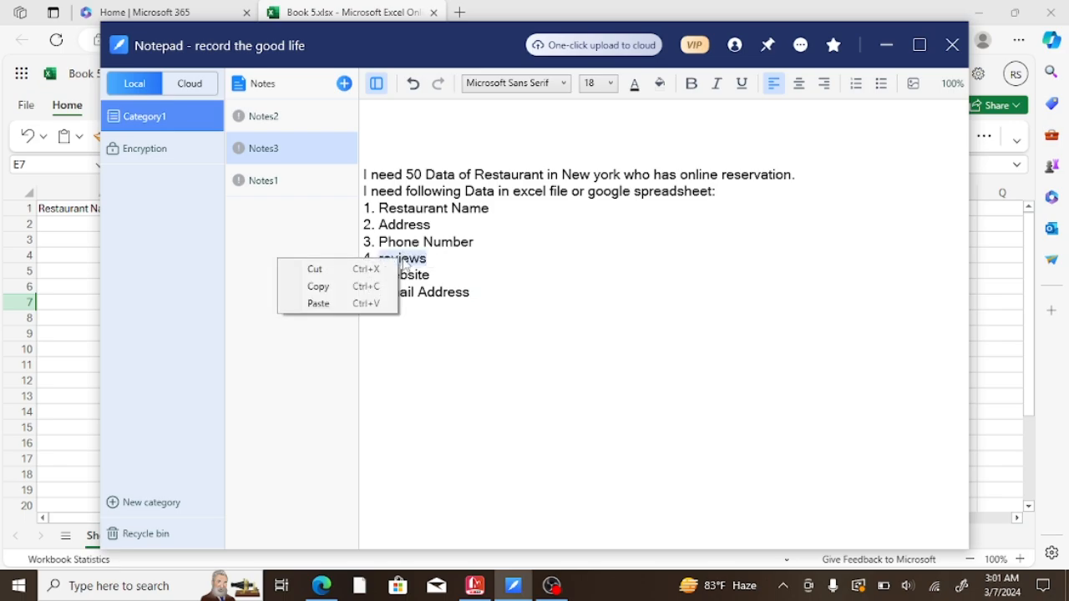
pyautogui.click(367, 290)
pyautogui.click(375, 10)
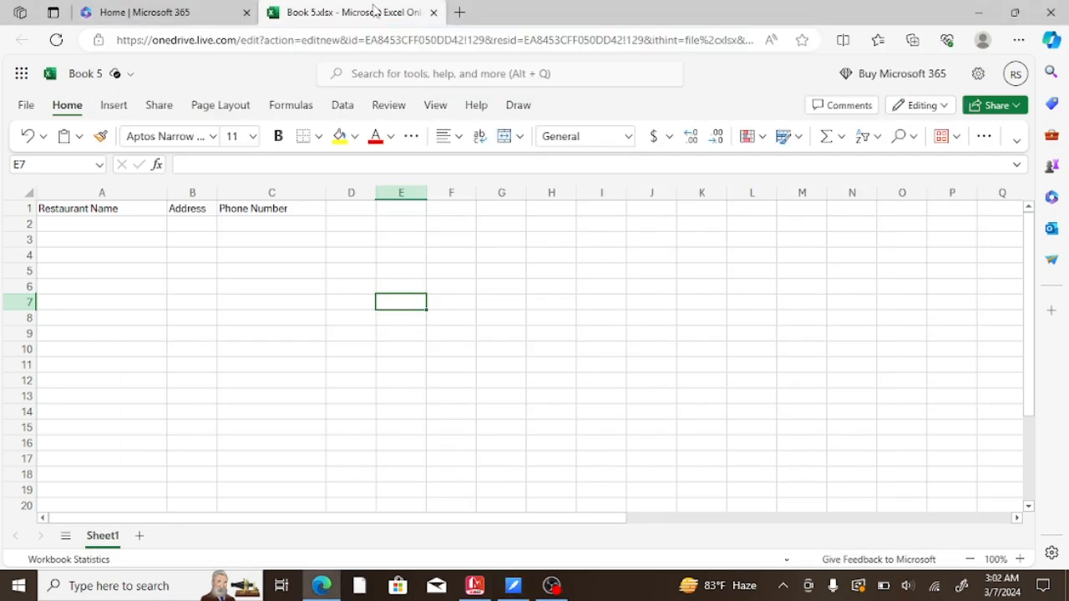
pyautogui.doubleClick(355, 209)
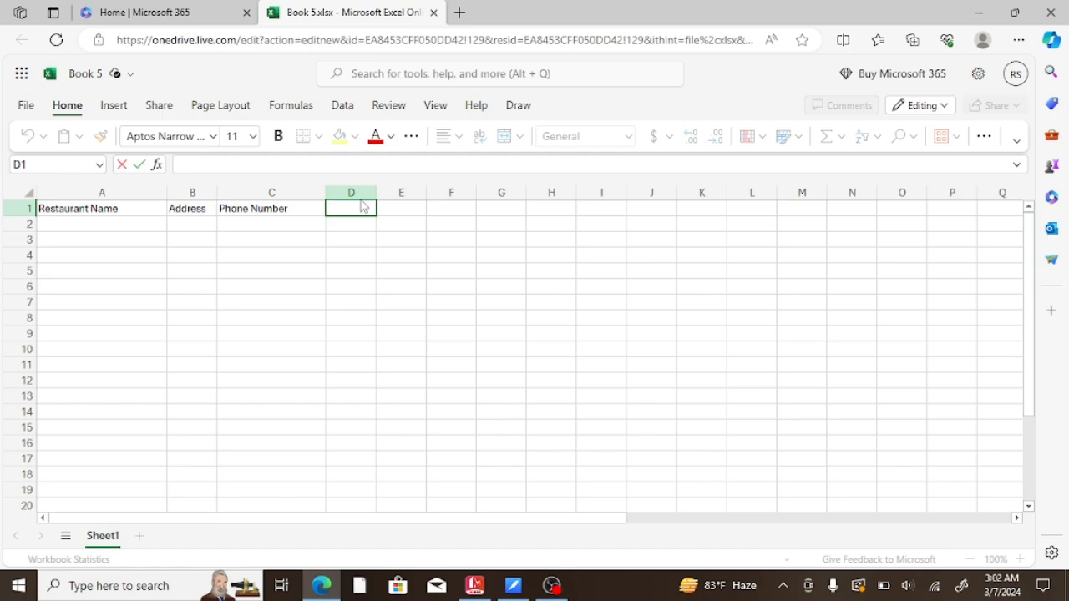
pyautogui.hotkey('ctrl', 'v')
# Step: Enter the heading "Website" in cell E1 and move on to cell F1
pyautogui.click(404, 209)
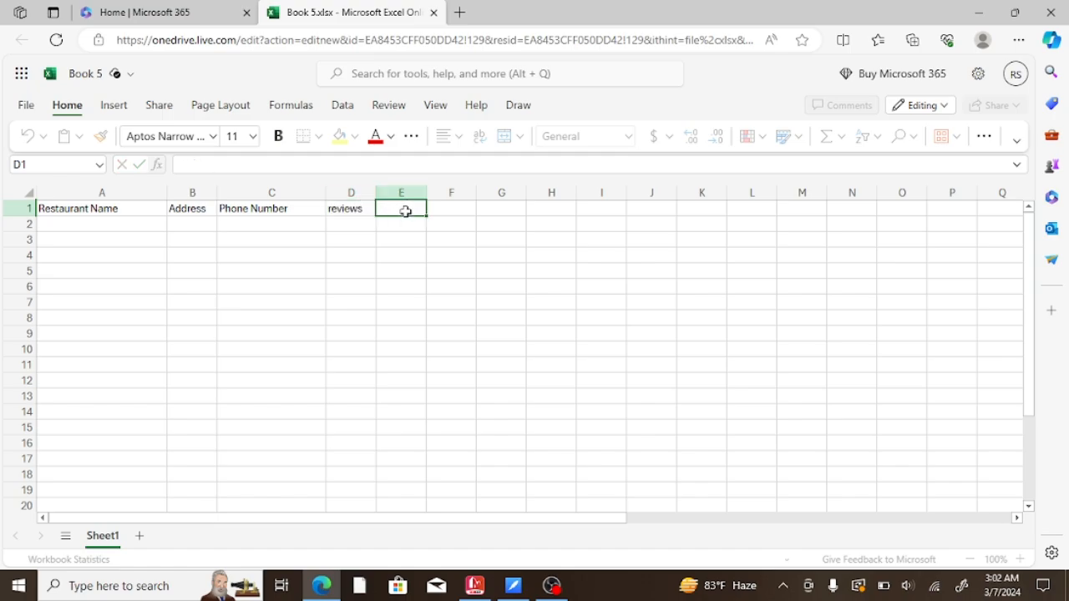
pyautogui.doubleClick(420, 207)
pyautogui.write('Website')
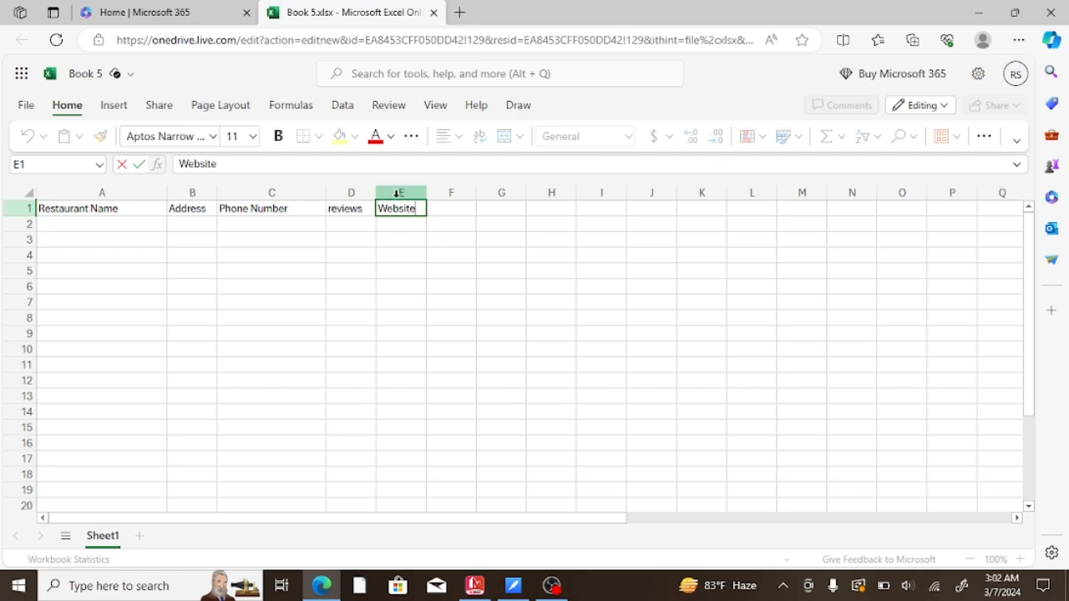
pyautogui.click(448, 210)
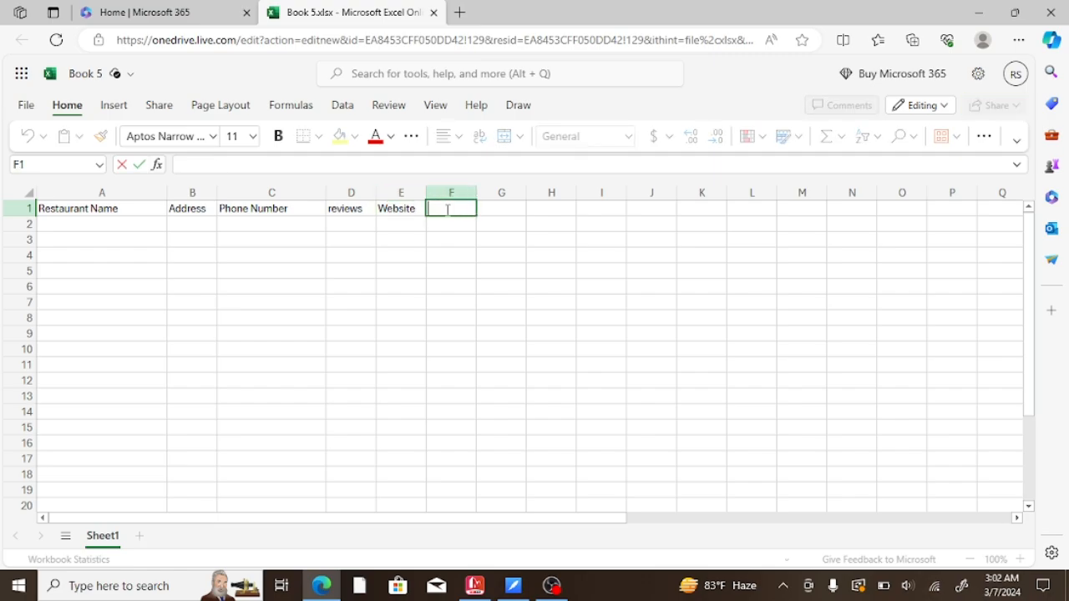
# Step: Enter the heading "Email" in cell F1 and confirm it
pyautogui.write('Email')
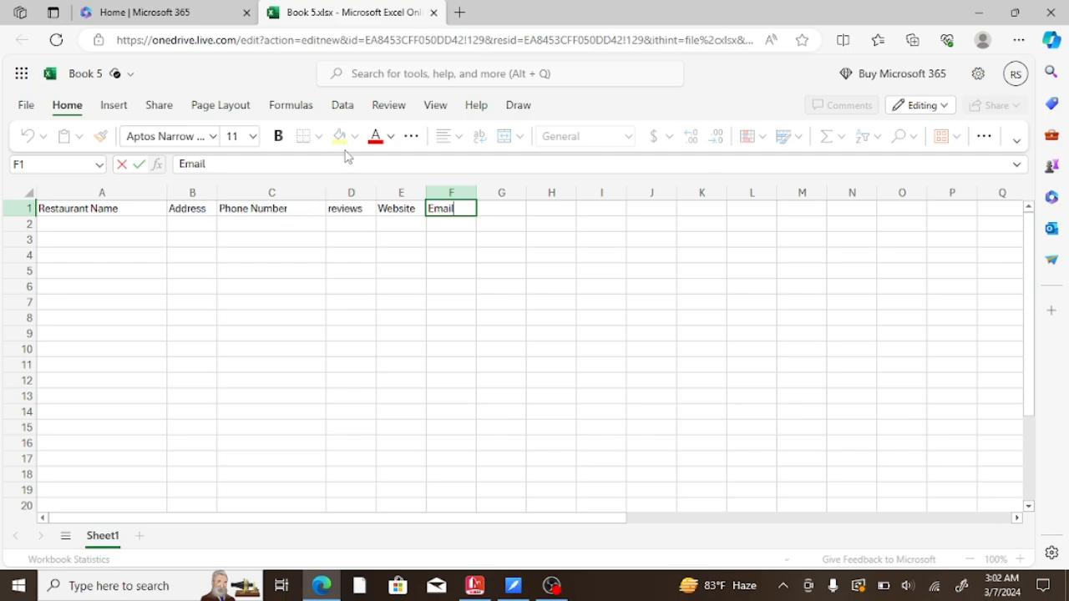
pyautogui.click(379, 244)
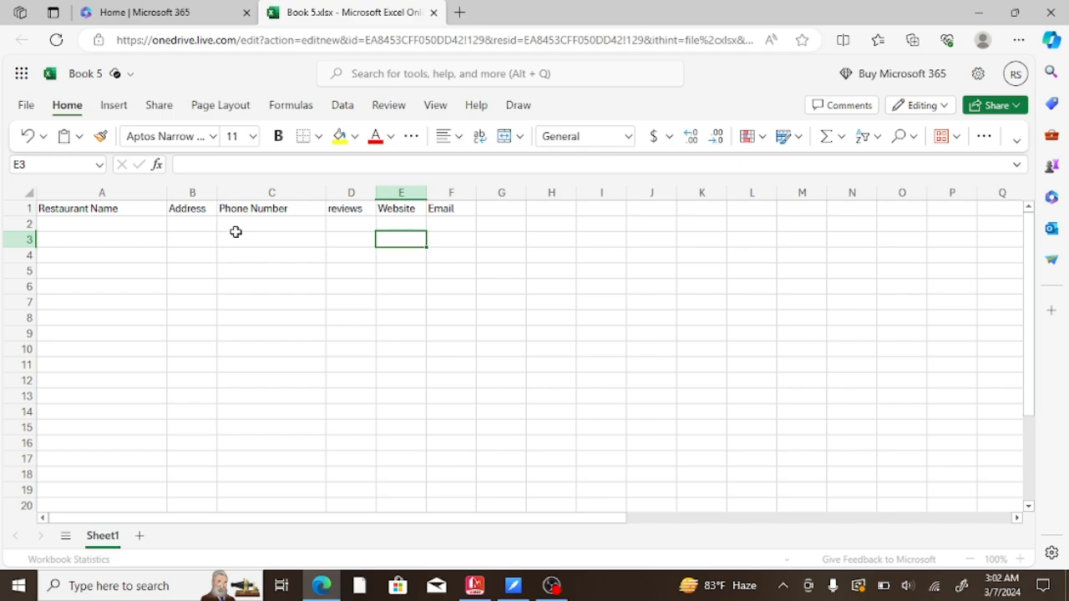
pyautogui.click(152, 209)
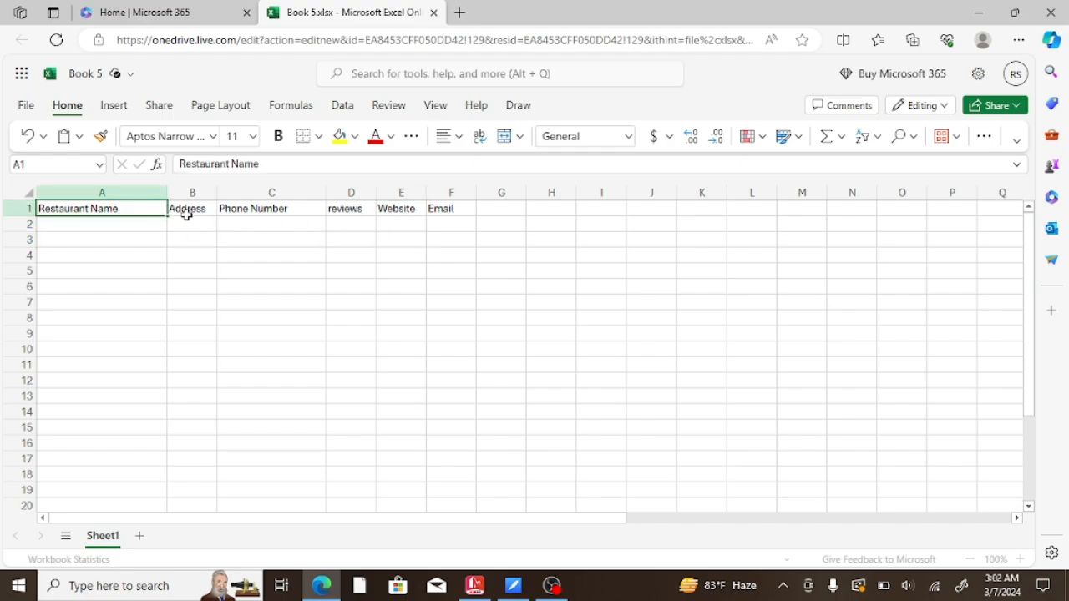
pyautogui.click(428, 256)
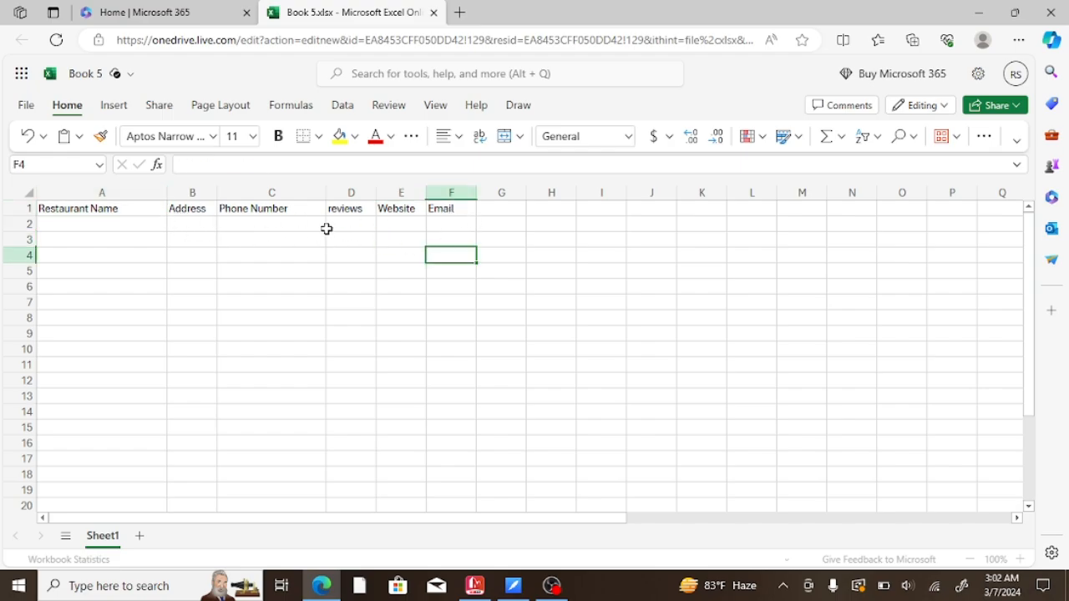
# Step: Fill the heading cells A1 through F1, from Restaurant Name to Email, with yellow
pyautogui.moveTo(149, 208); pyautogui.dragTo(191, 209)
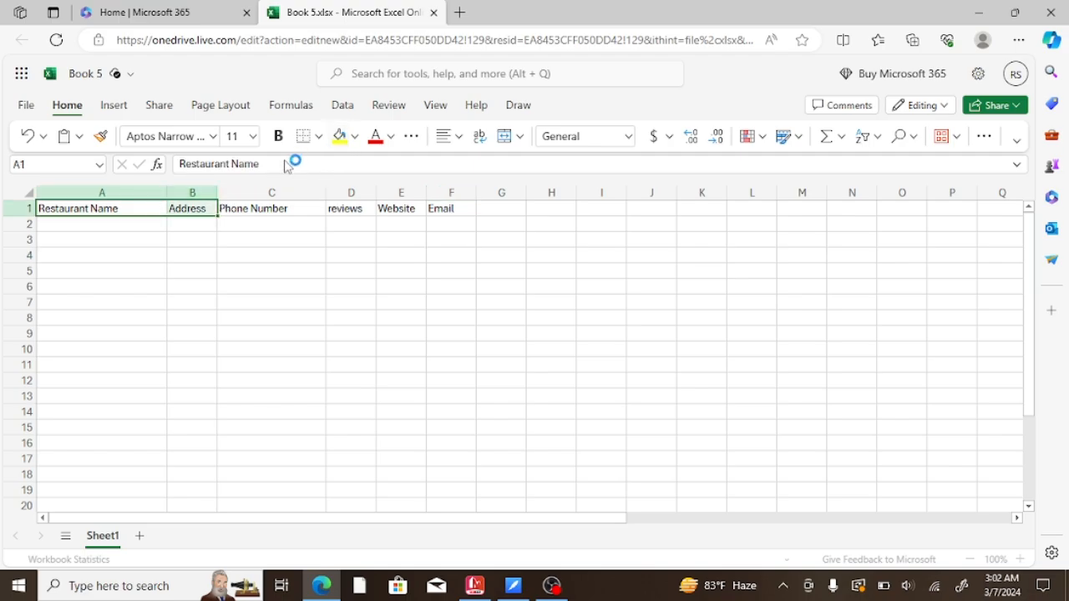
pyautogui.click(251, 208)
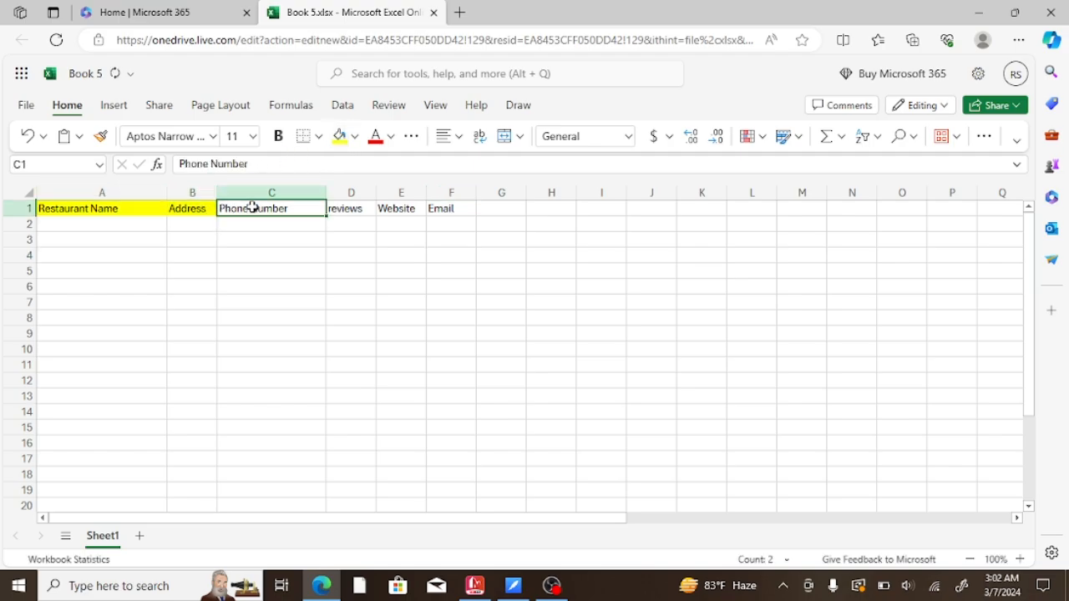
pyautogui.click(338, 136)
pyautogui.click(343, 207)
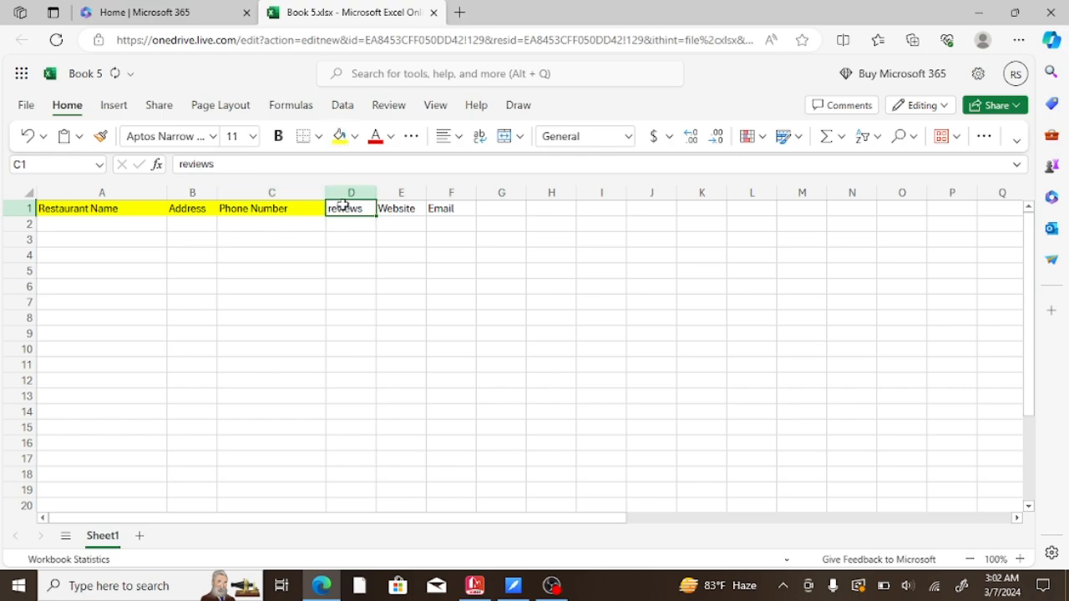
pyautogui.click(338, 136)
pyautogui.moveTo(389, 209); pyautogui.dragTo(435, 210)
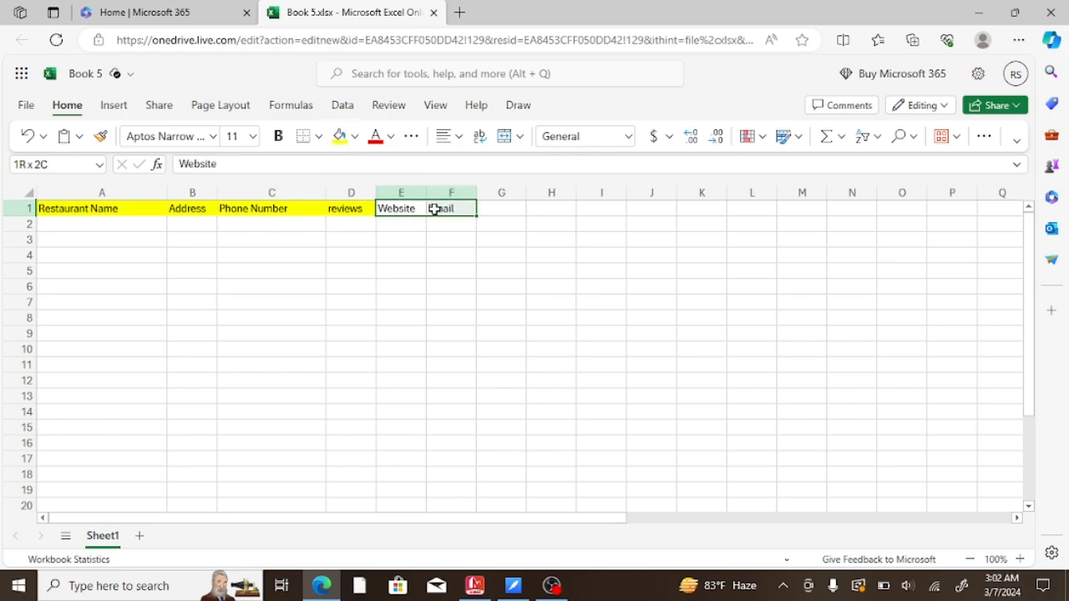
pyautogui.click(339, 137)
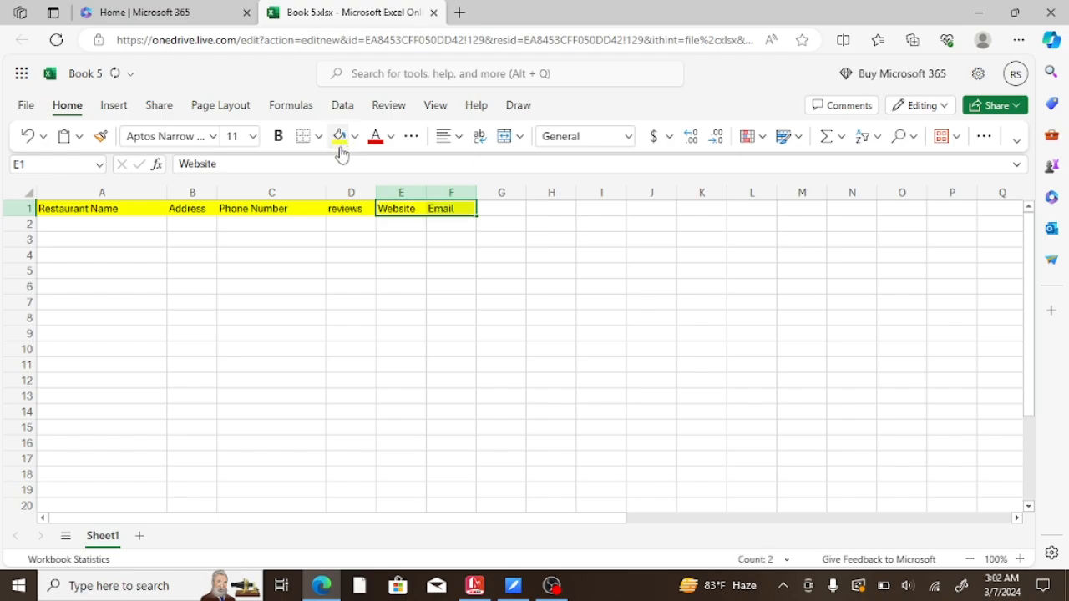
pyautogui.click(281, 345)
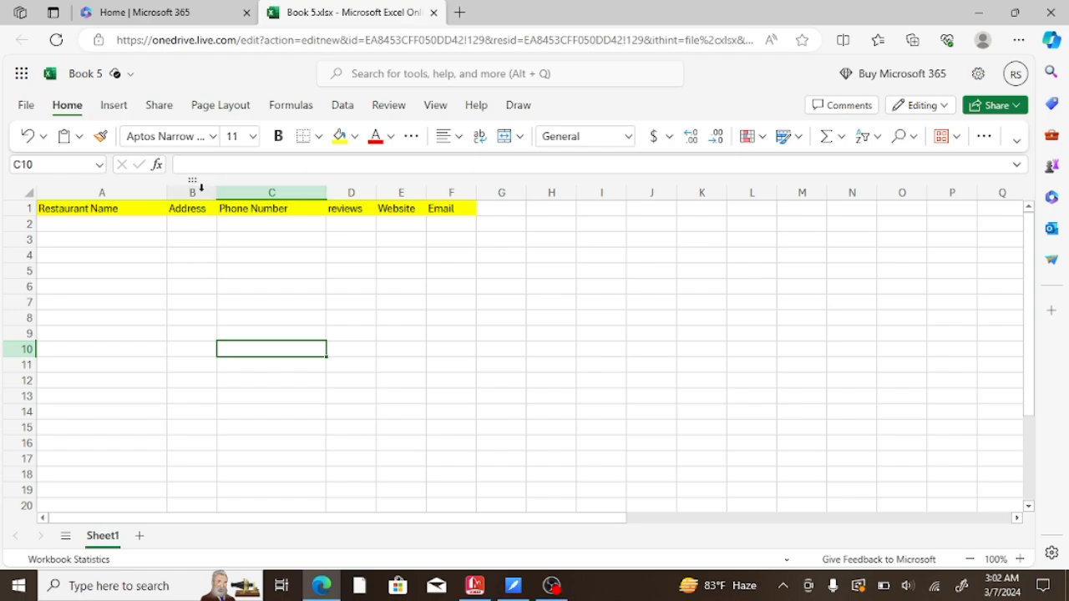
# Step: Widen columns B through F to leave room for the address, phone, reviews, website and email data
pyautogui.moveTo(216, 194); pyautogui.dragTo(317, 194)
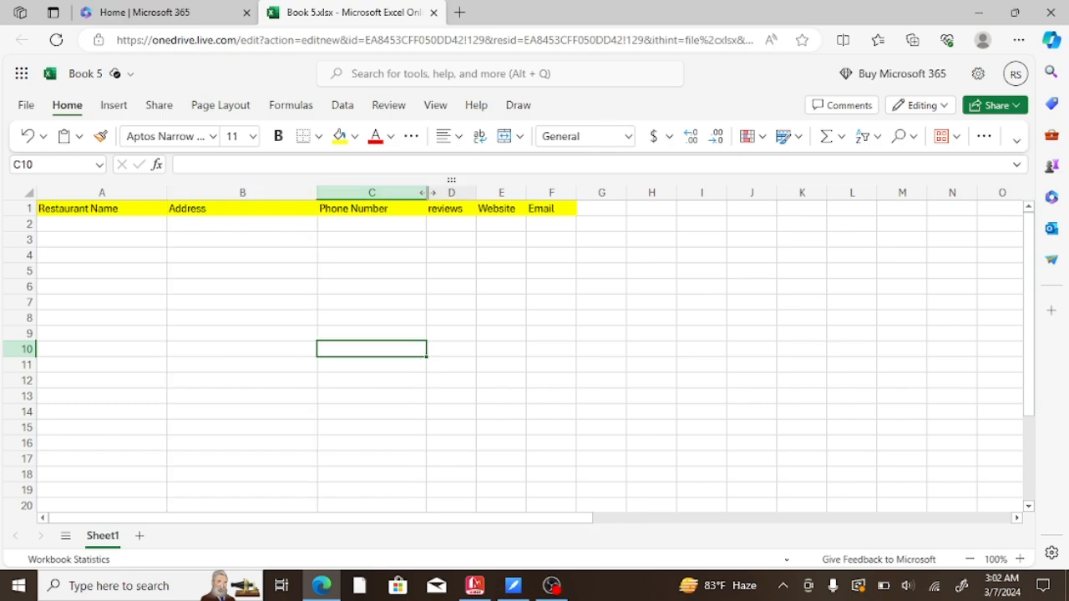
pyautogui.moveTo(426, 194); pyautogui.dragTo(797, 194)
pyautogui.click(868, 337)
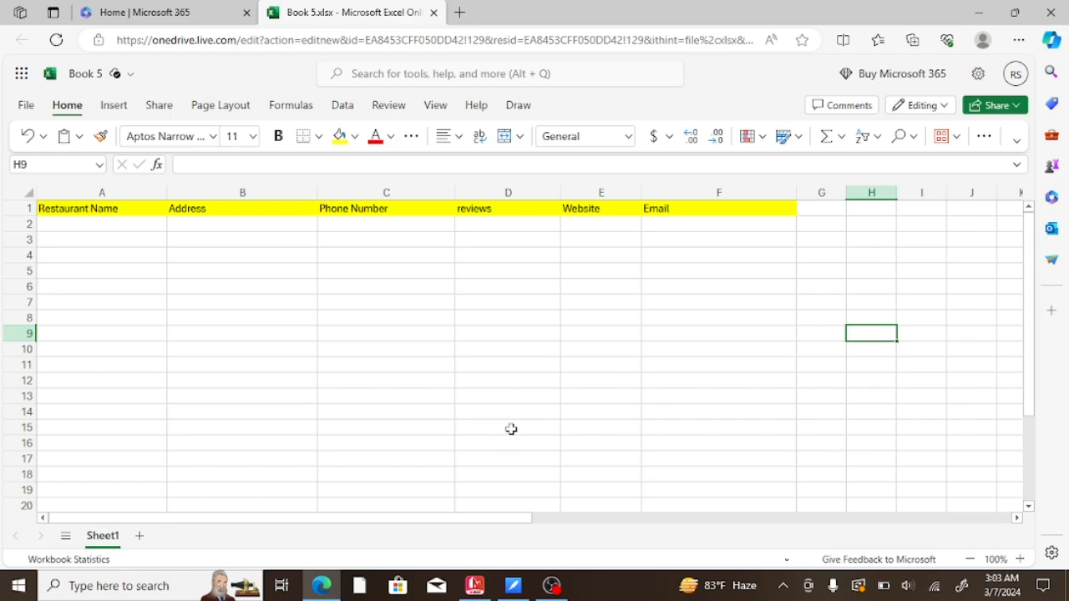
# Step: Review the client's request in the Notepad note, checking the business type and the location, and return to the Book 5 workbook
pyautogui.click(514, 588)
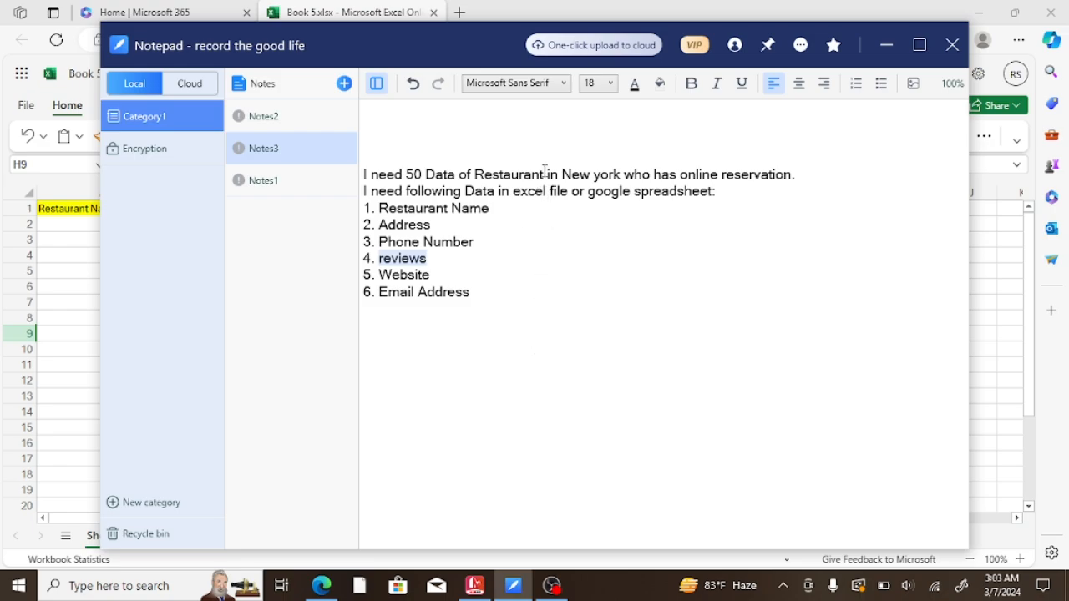
pyautogui.moveTo(544, 173); pyautogui.dragTo(508, 171)
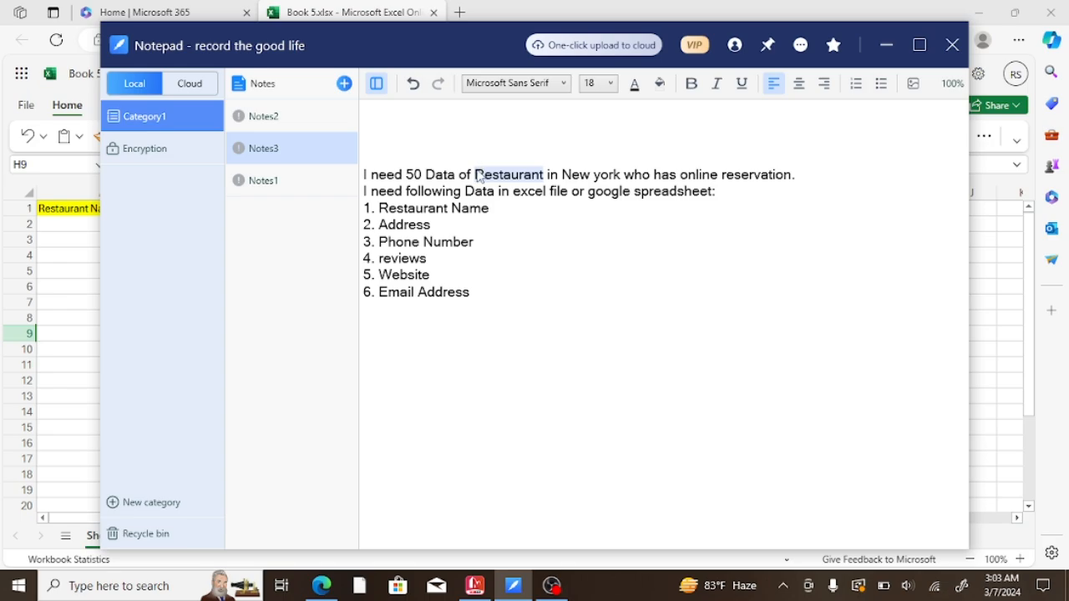
pyautogui.click(528, 269)
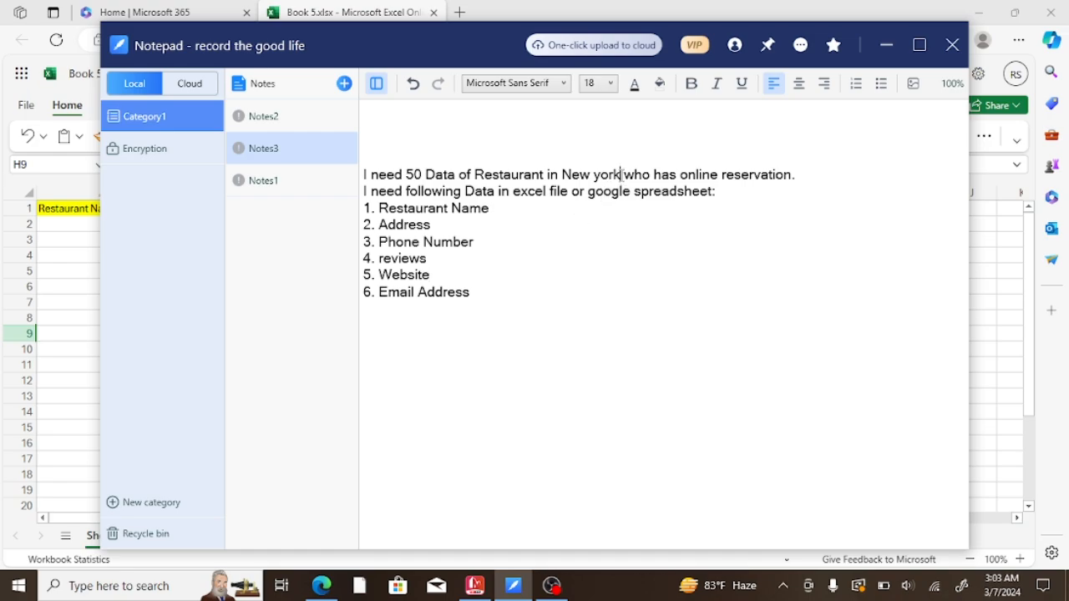
pyautogui.moveTo(620, 175); pyautogui.dragTo(562, 177)
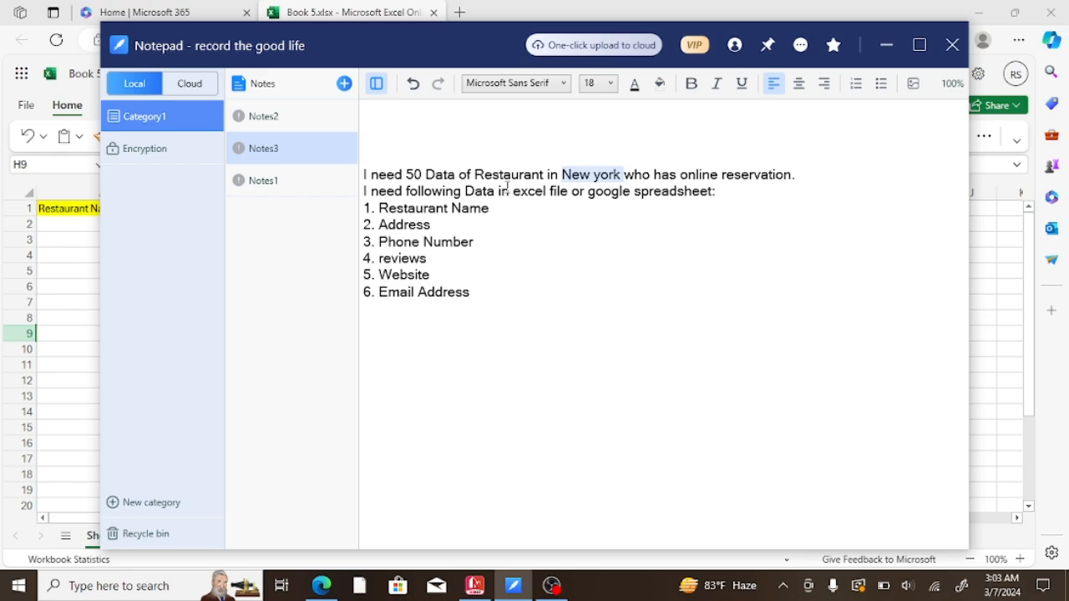
pyautogui.moveTo(470, 173); pyautogui.dragTo(544, 174)
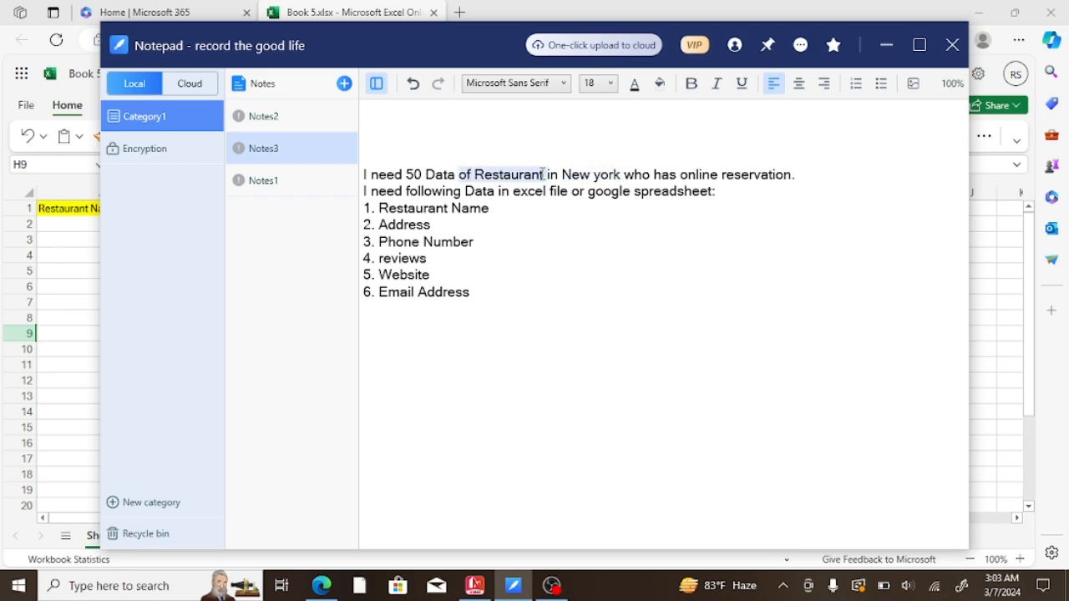
pyautogui.moveTo(587, 273); pyautogui.dragTo(592, 257)
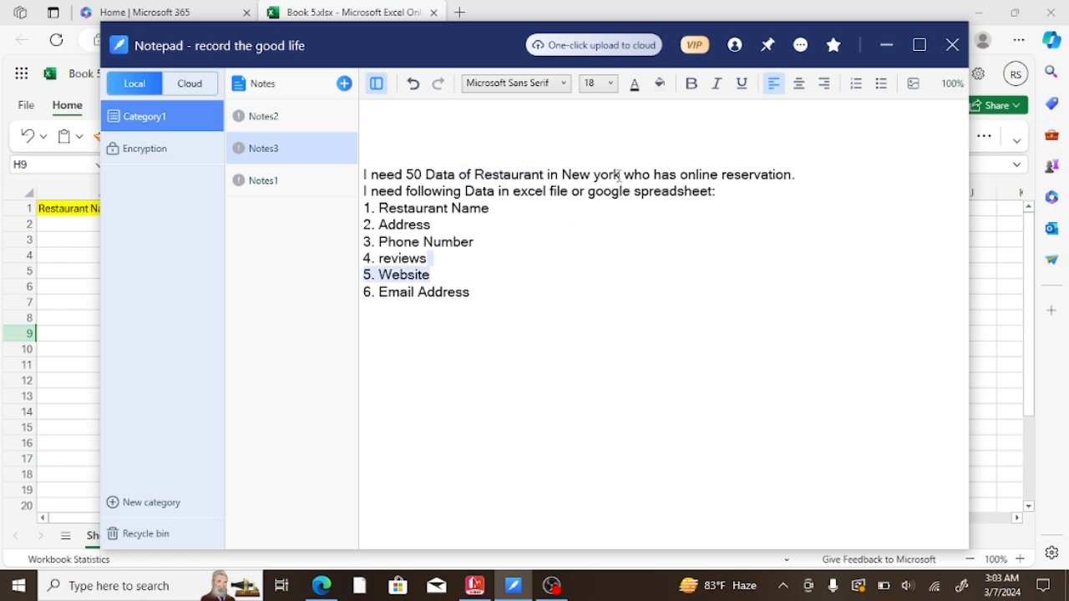
pyautogui.moveTo(547, 175); pyautogui.dragTo(480, 174)
pyautogui.moveTo(538, 275); pyautogui.dragTo(565, 241)
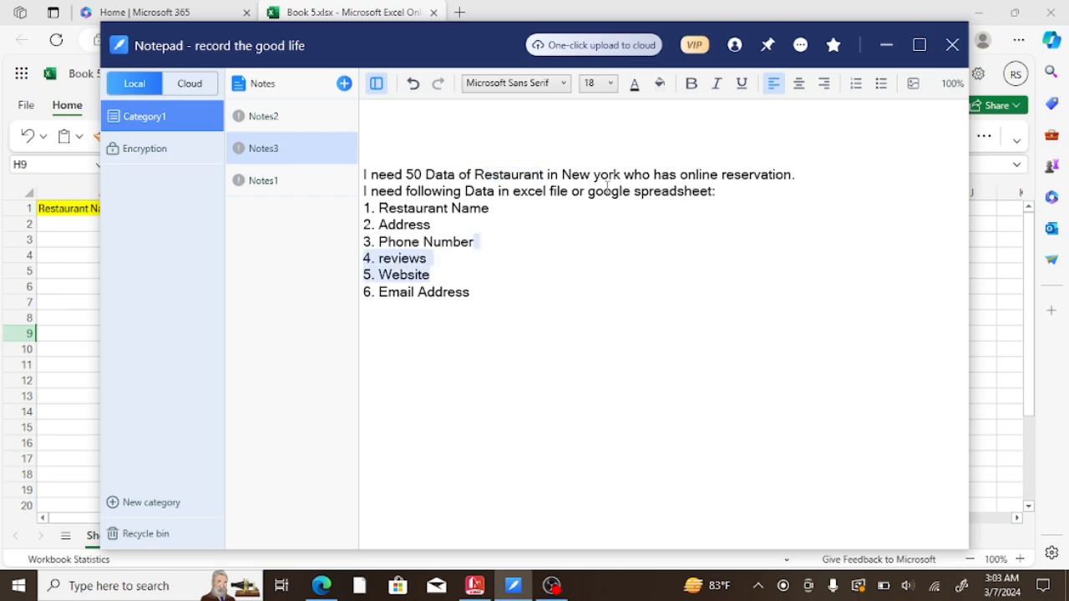
pyautogui.moveTo(621, 175); pyautogui.dragTo(570, 178)
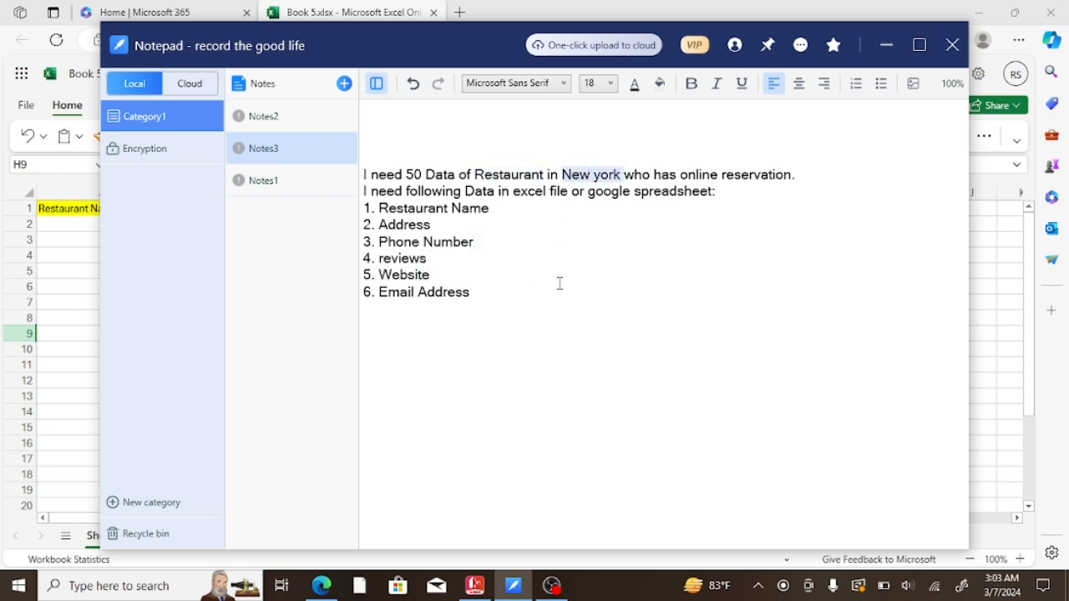
pyautogui.moveTo(560, 283); pyautogui.dragTo(545, 255)
pyautogui.moveTo(544, 175); pyautogui.dragTo(478, 177)
pyautogui.click(886, 45)
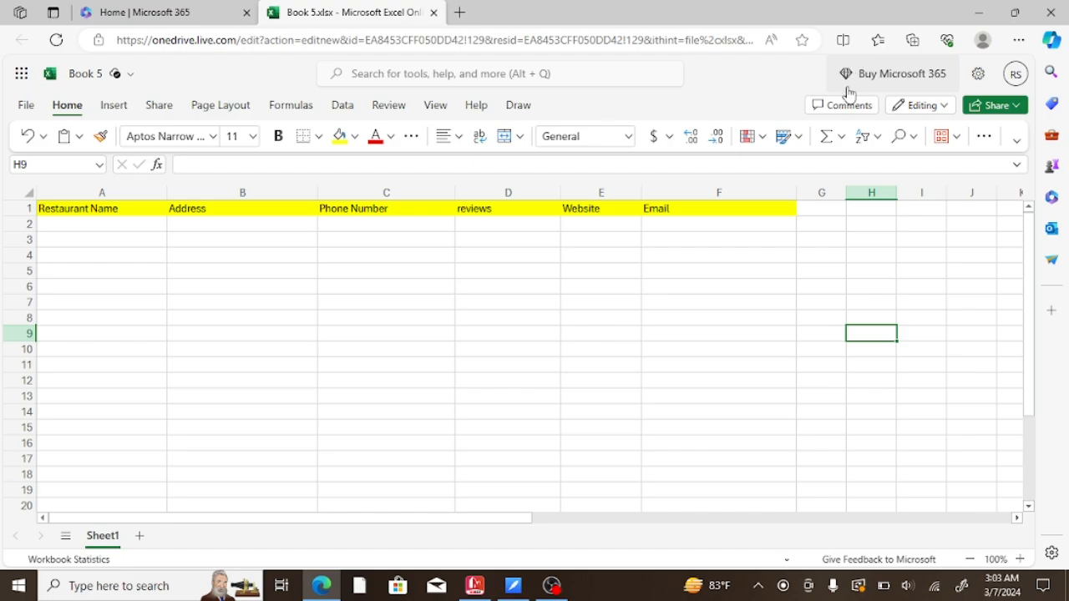
# Step: Find Tripadvisor through a web search in a new browser tab and open its official site
pyautogui.click(459, 13)
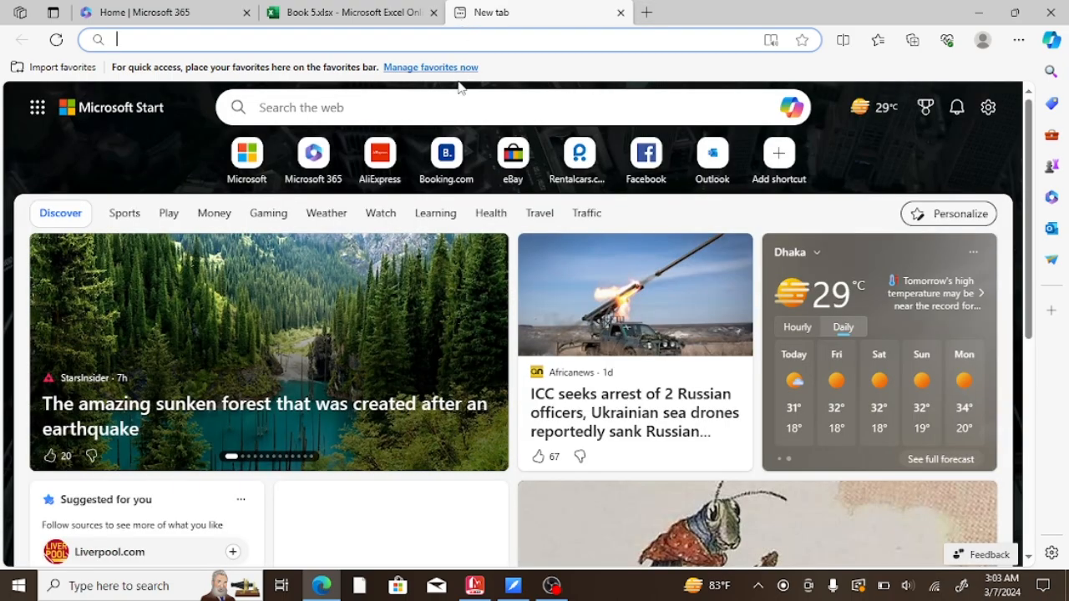
pyautogui.click(461, 100)
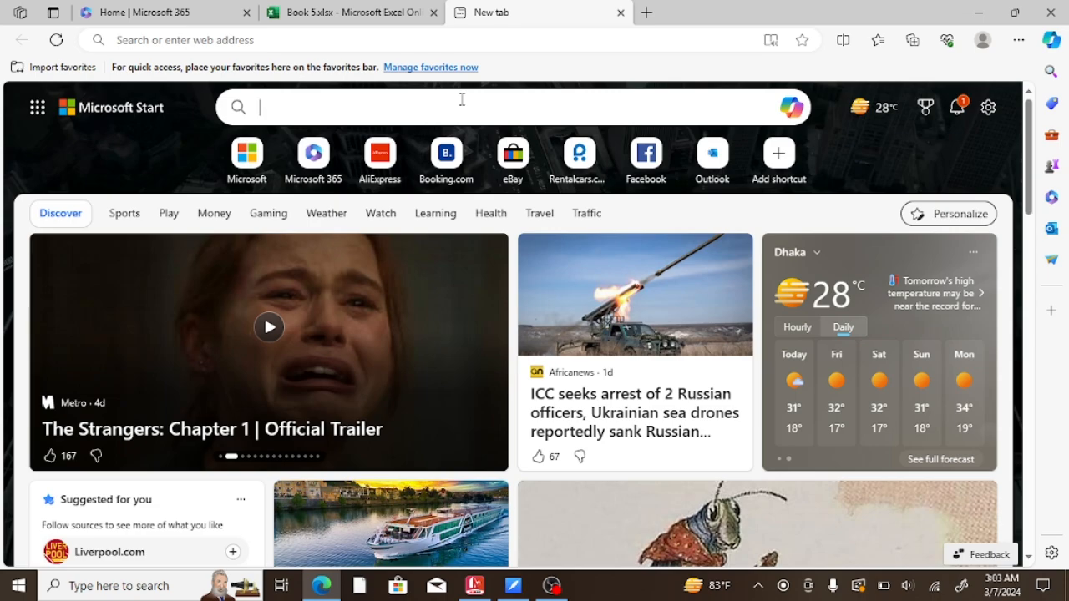
pyautogui.click(459, 97)
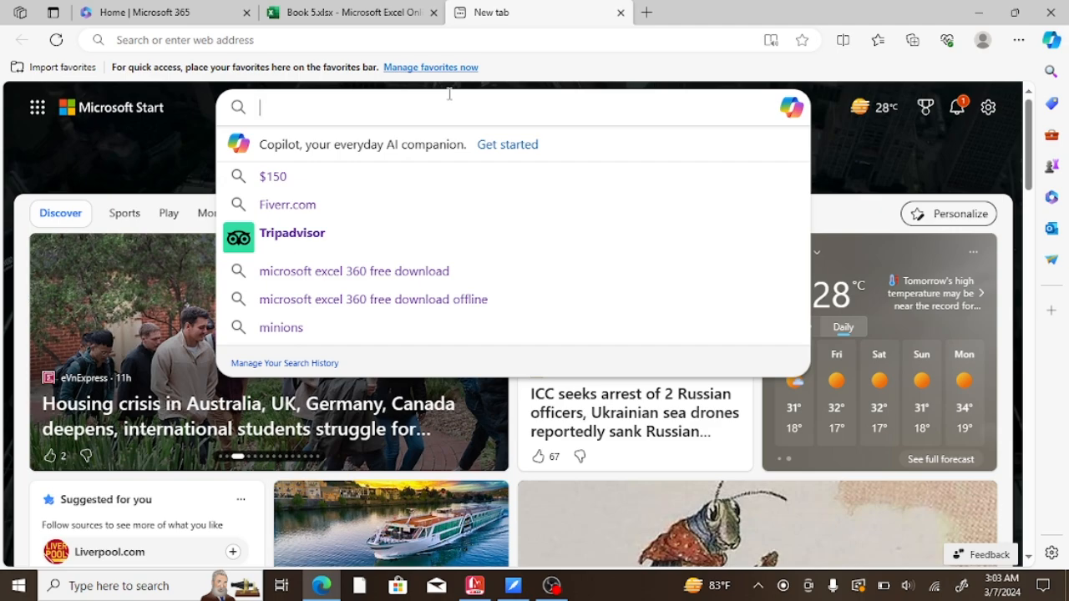
pyautogui.write('T')
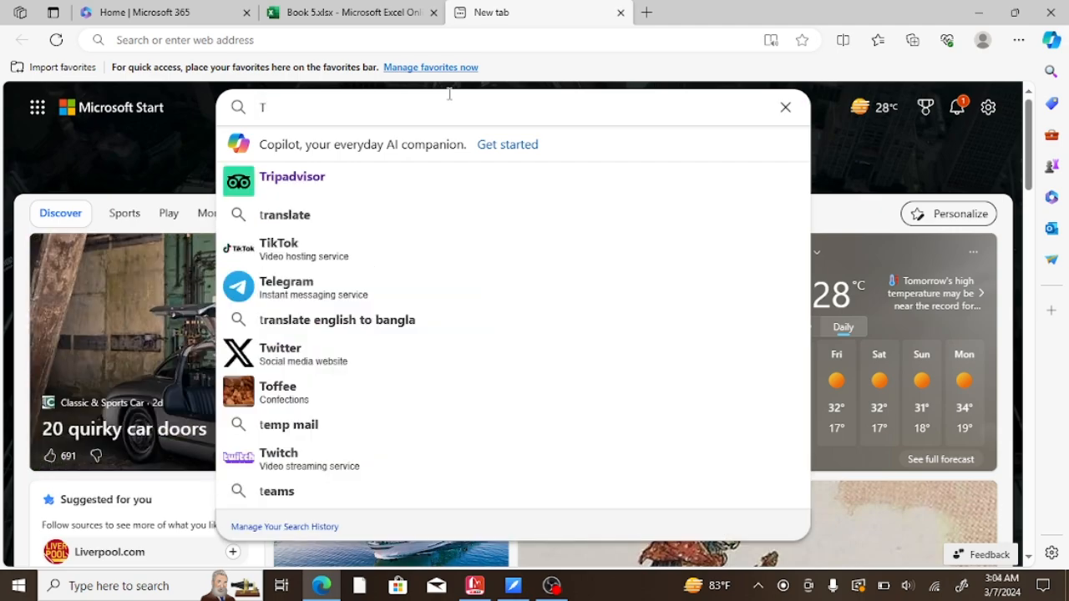
pyautogui.write('rip')
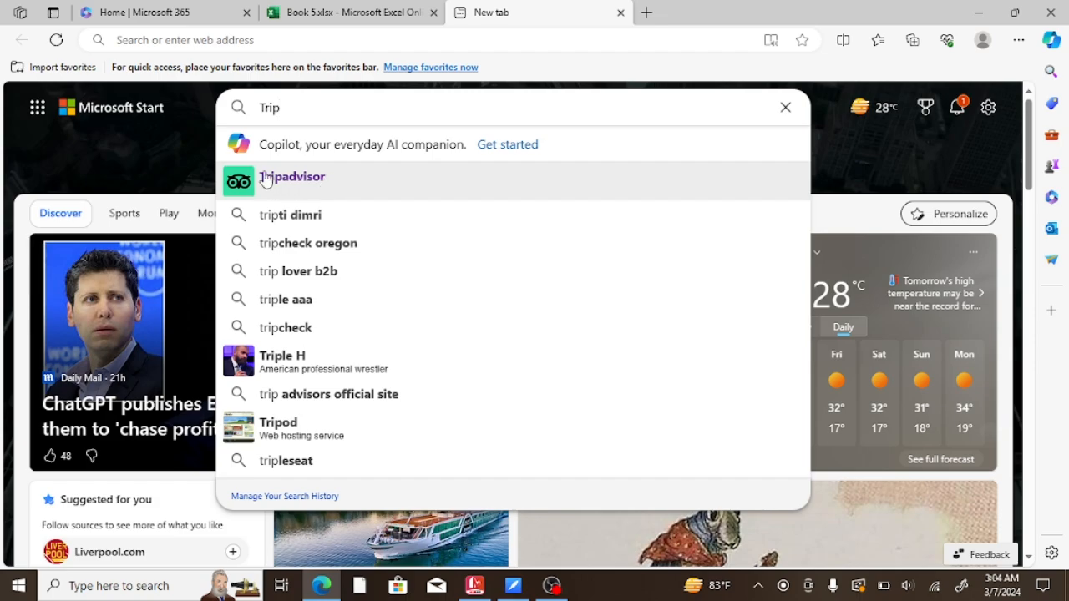
pyautogui.click(326, 182)
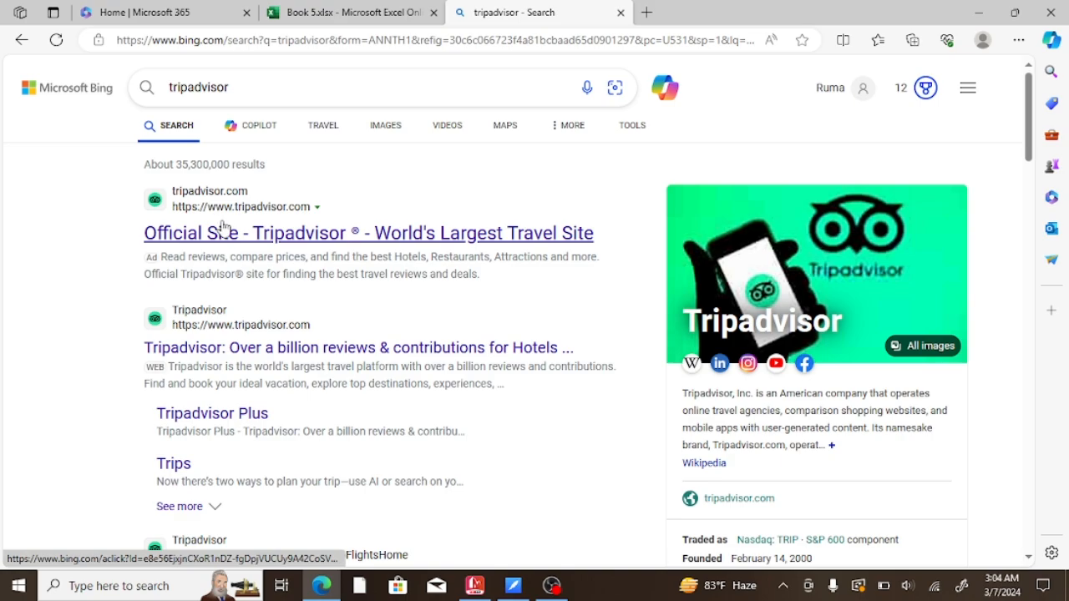
pyautogui.click(323, 235)
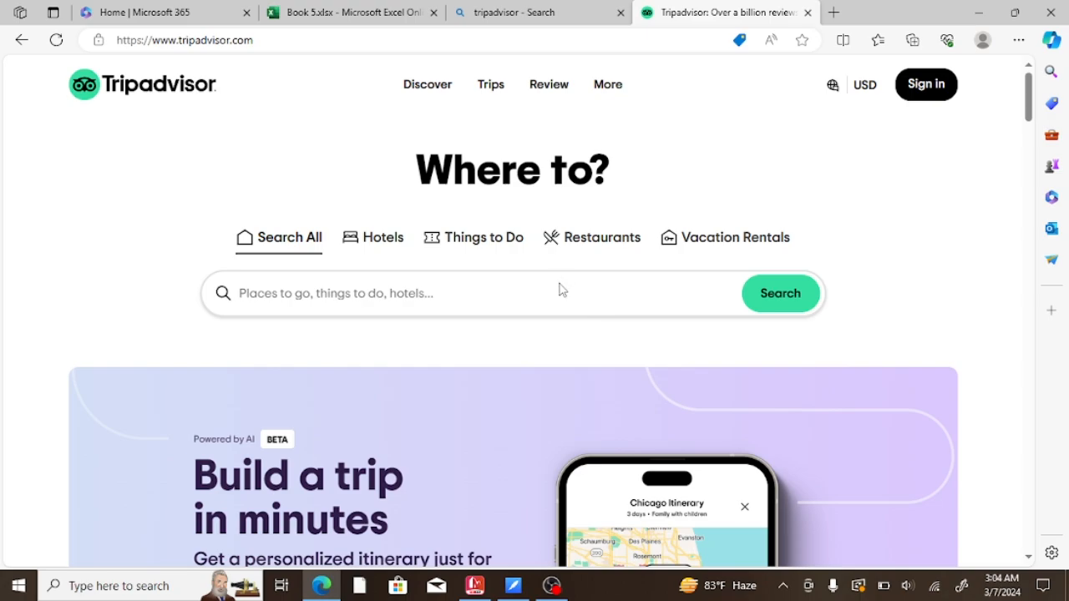
# Step: Search Tripadvisor's restaurants for the destination New York City and look through the resulting page's filters and listings
pyautogui.click(597, 244)
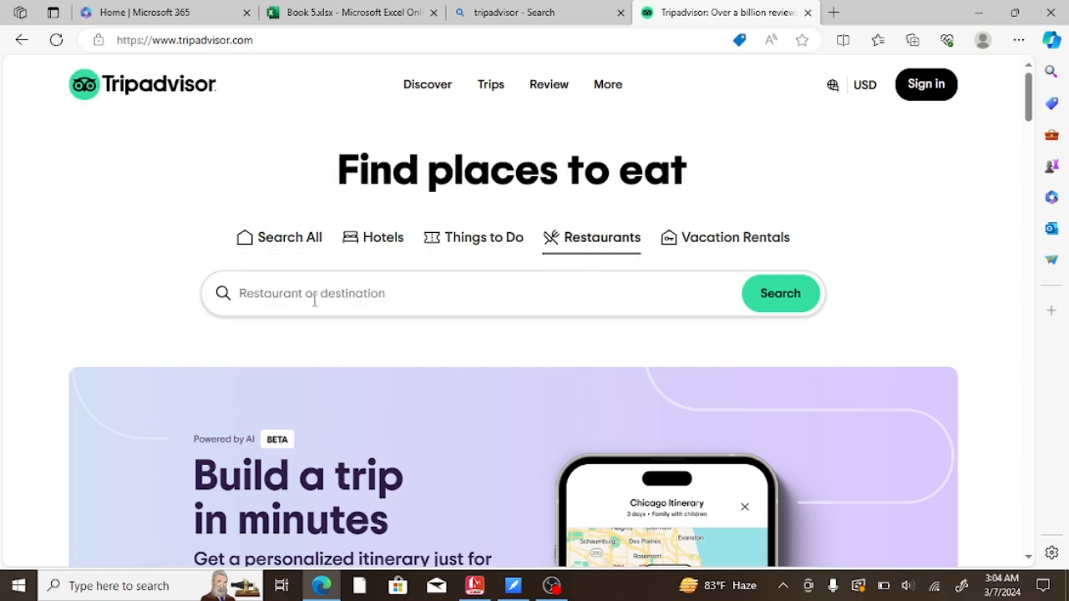
pyautogui.click(287, 292)
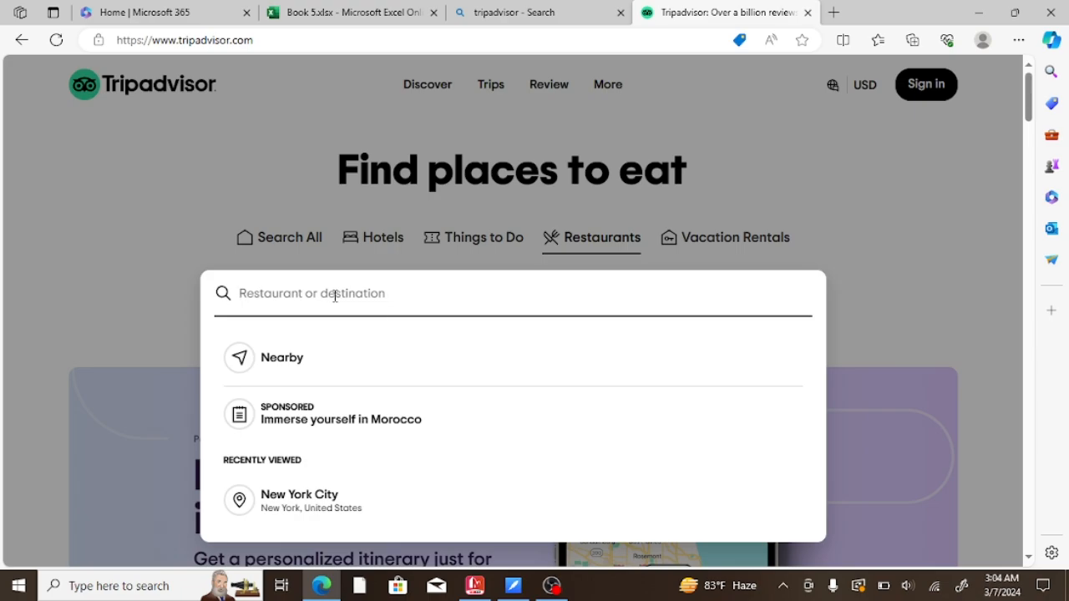
pyautogui.write('Ne')
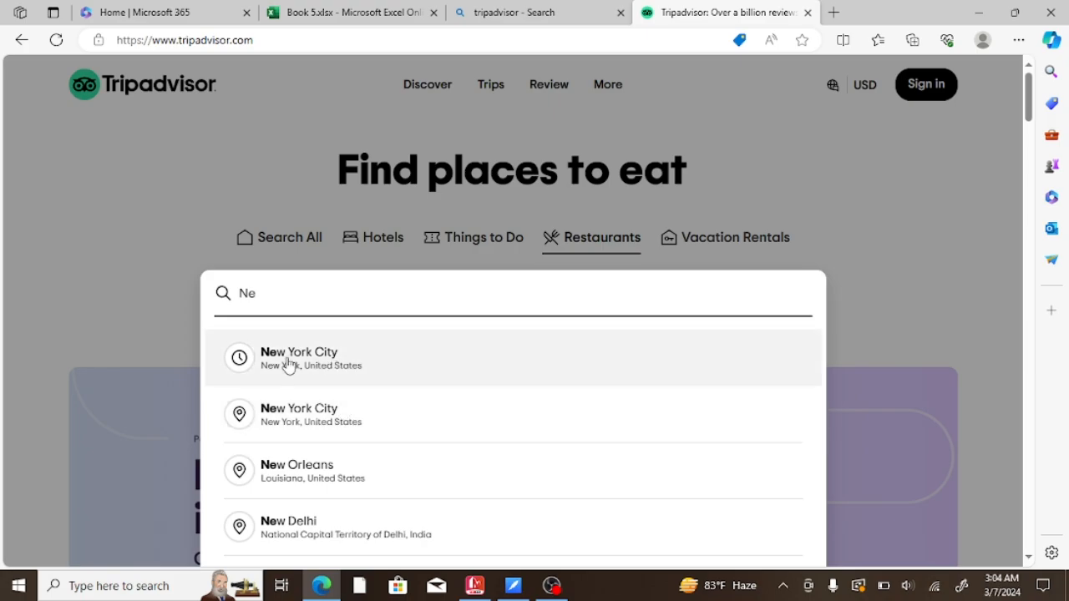
pyautogui.click(326, 359)
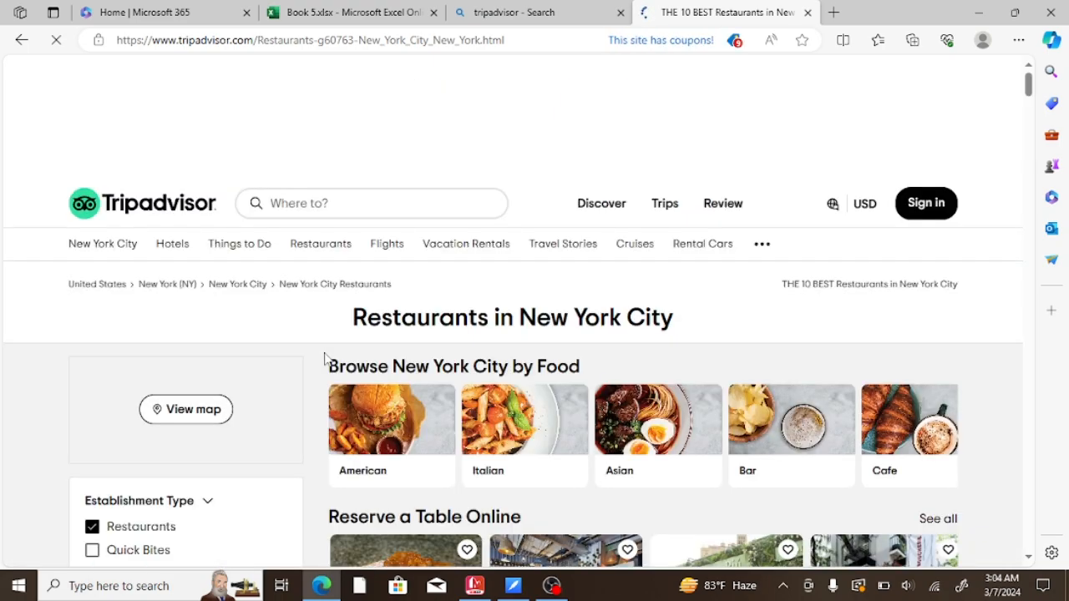
pyautogui.scroll(-3, 513, 368)
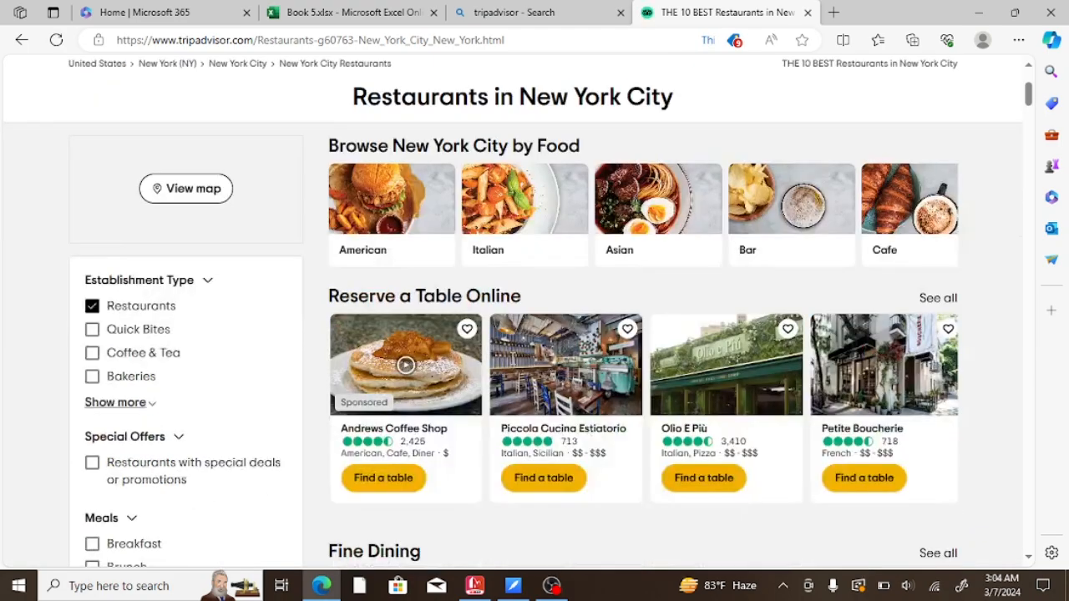
pyautogui.scroll(-5, 518, 401)
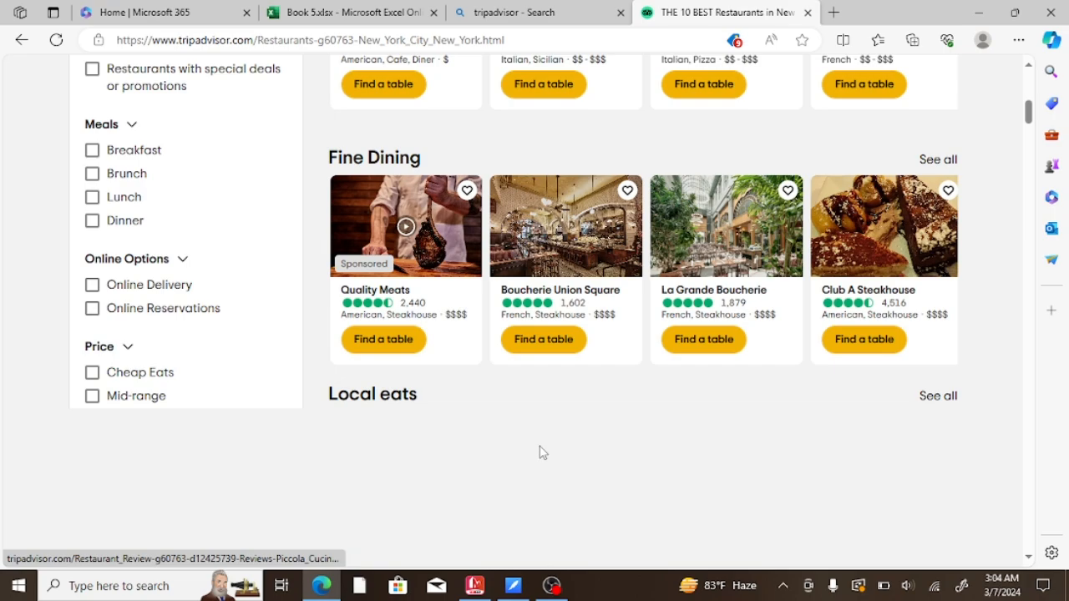
pyautogui.scroll(2, 541, 452)
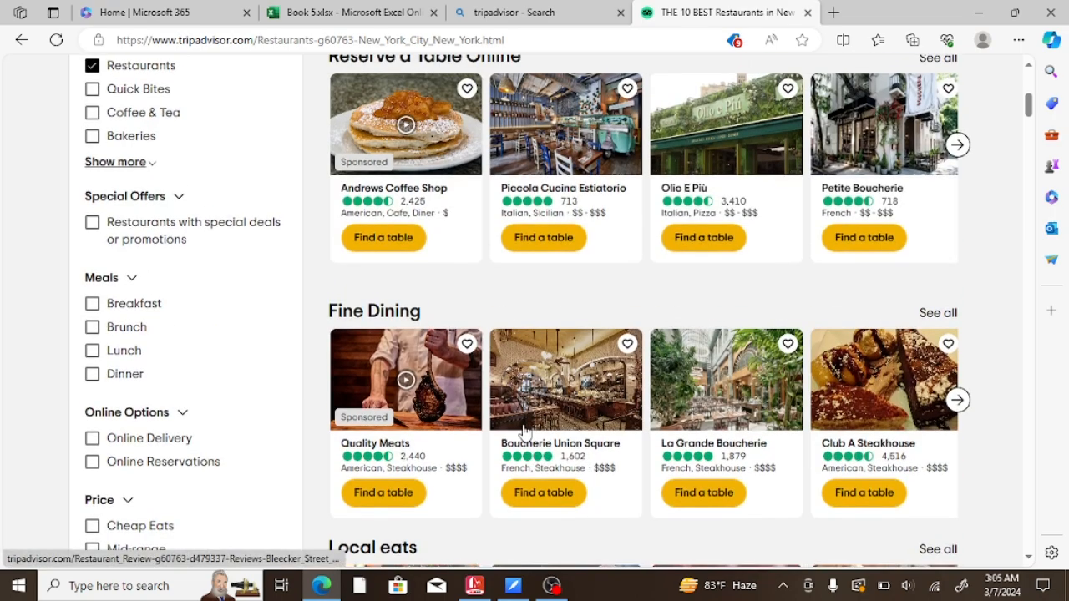
# Step: Filter the New York City restaurants by the Online Reservations option
pyautogui.scroll(5, 526, 431)
pyautogui.scroll(1, 503, 420)
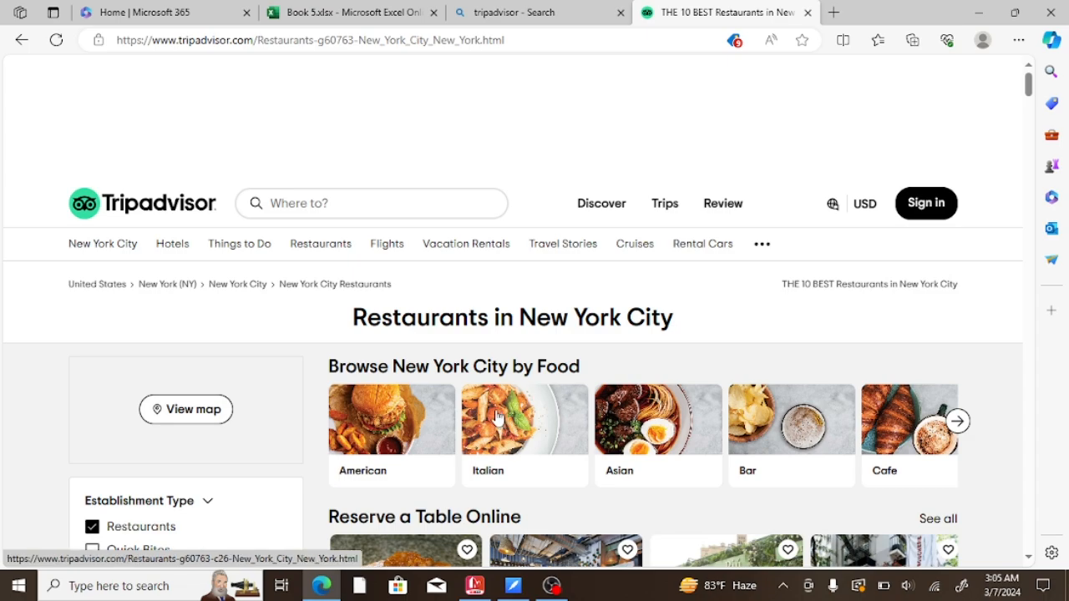
pyautogui.scroll(-3, 300, 392)
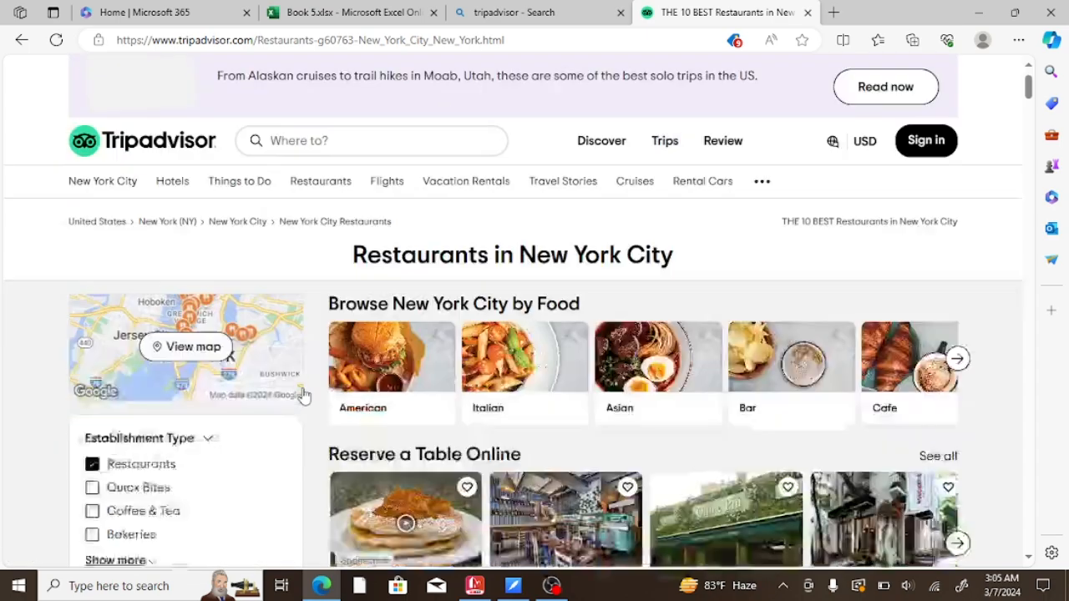
pyautogui.scroll(-3, 305, 394)
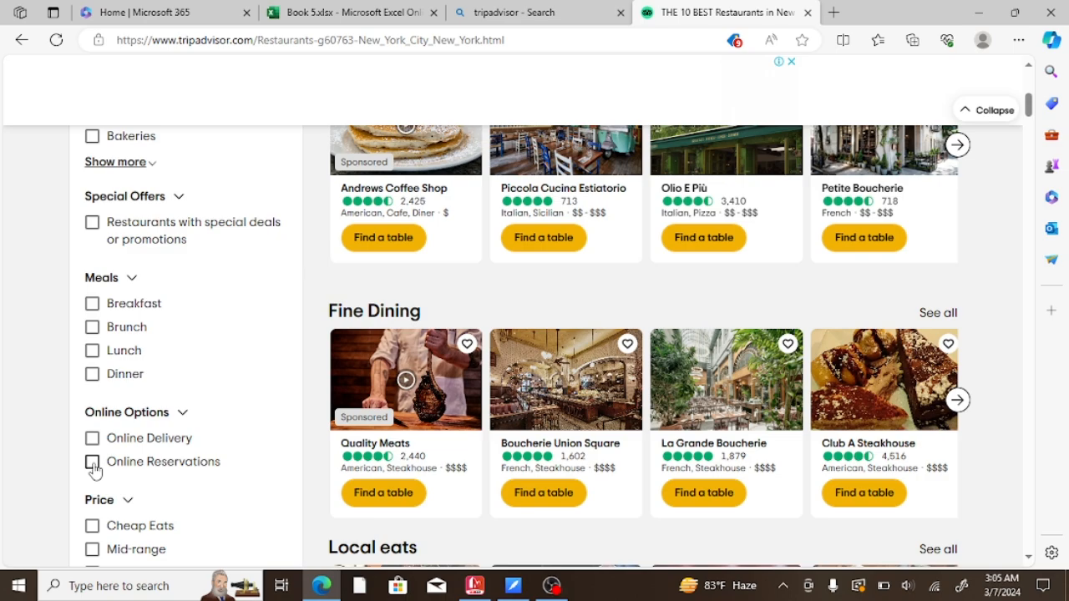
pyautogui.click(93, 465)
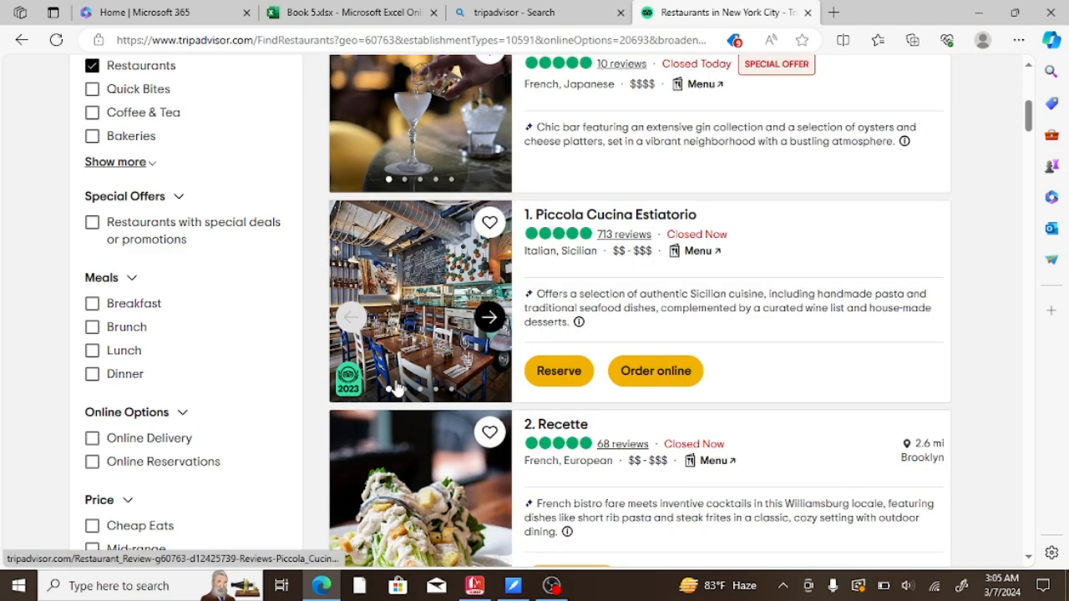
# Step: Examine the filtered restaurant results, checking the number of matches, the sponsored Momoya Soho entry and the first ranked listings
pyautogui.scroll(-2, 485, 391)
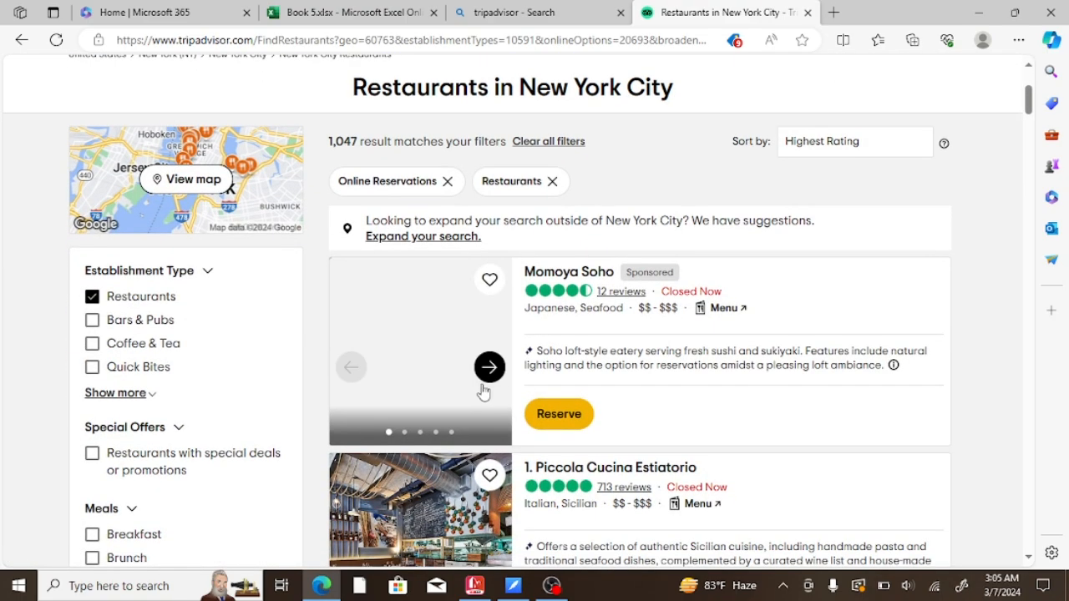
pyautogui.scroll(-6, 486, 369)
pyautogui.scroll(10, 486, 369)
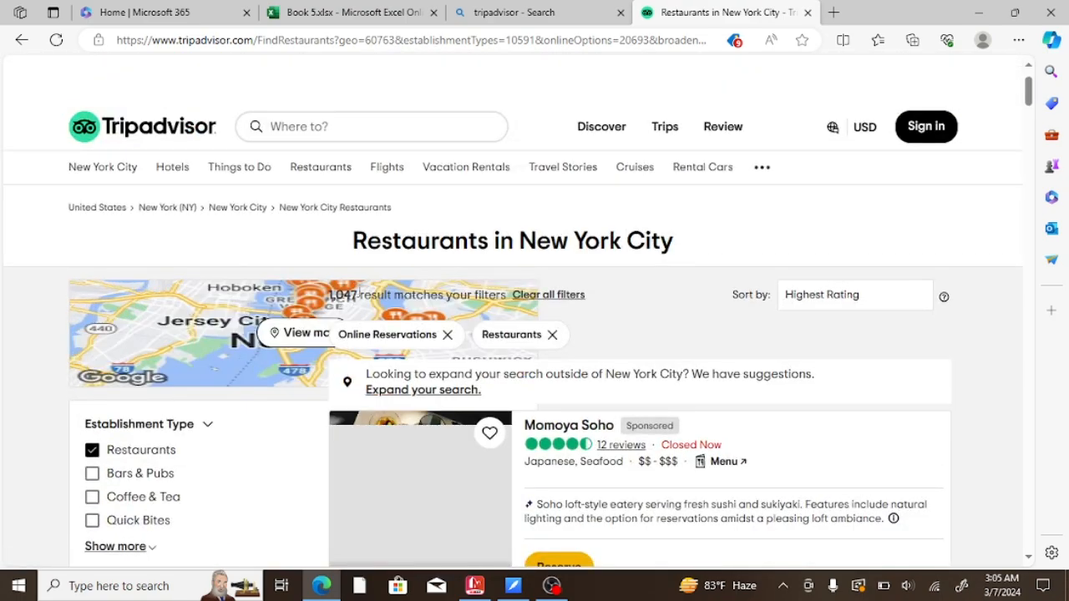
pyautogui.moveTo(357, 295); pyautogui.dragTo(301, 301)
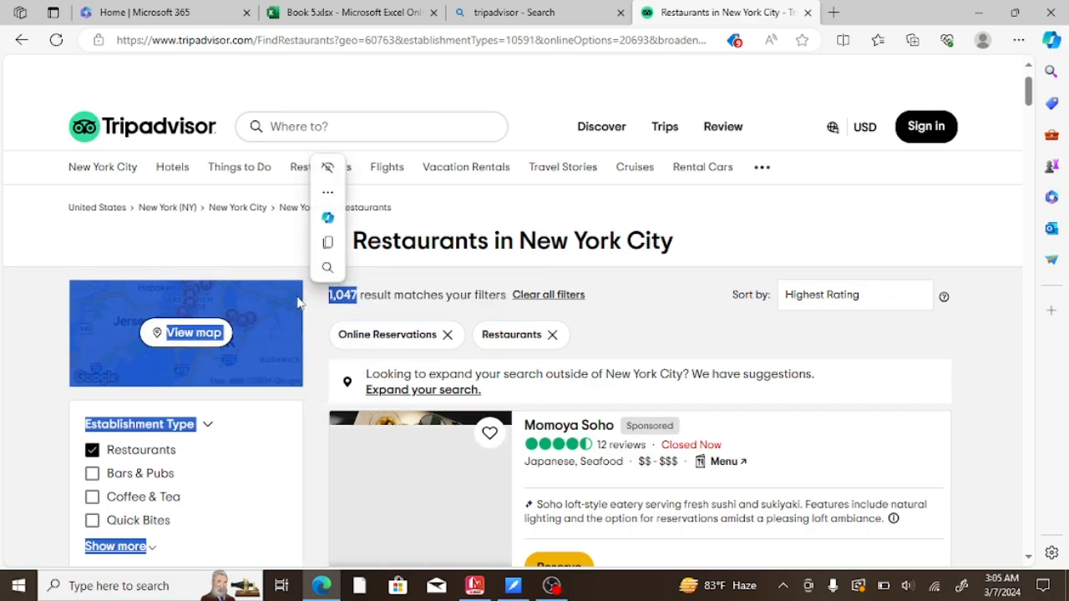
pyautogui.click(311, 314)
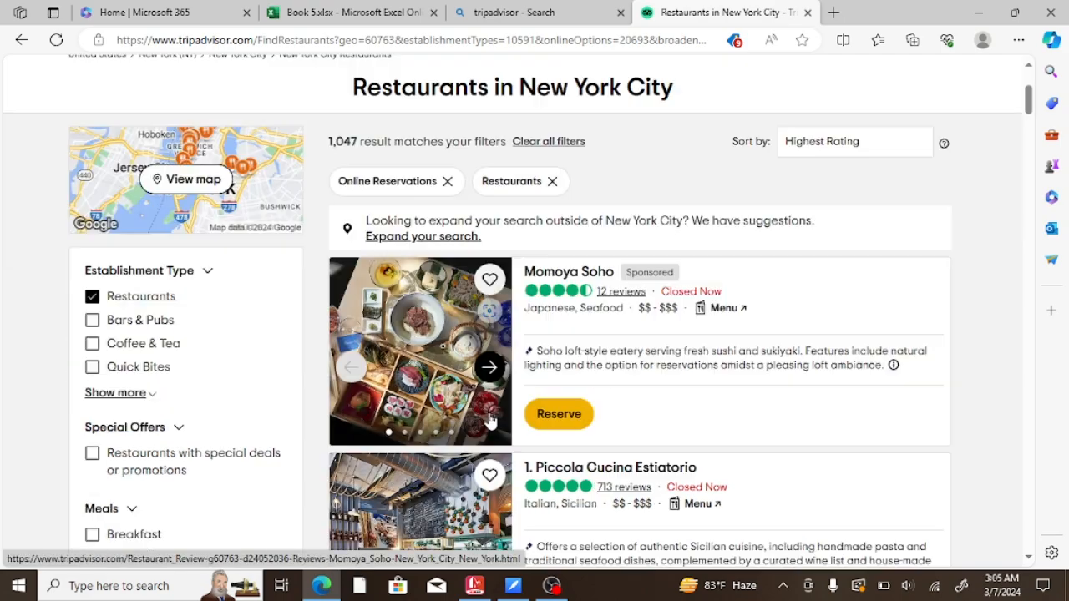
pyautogui.scroll(-2, 491, 422)
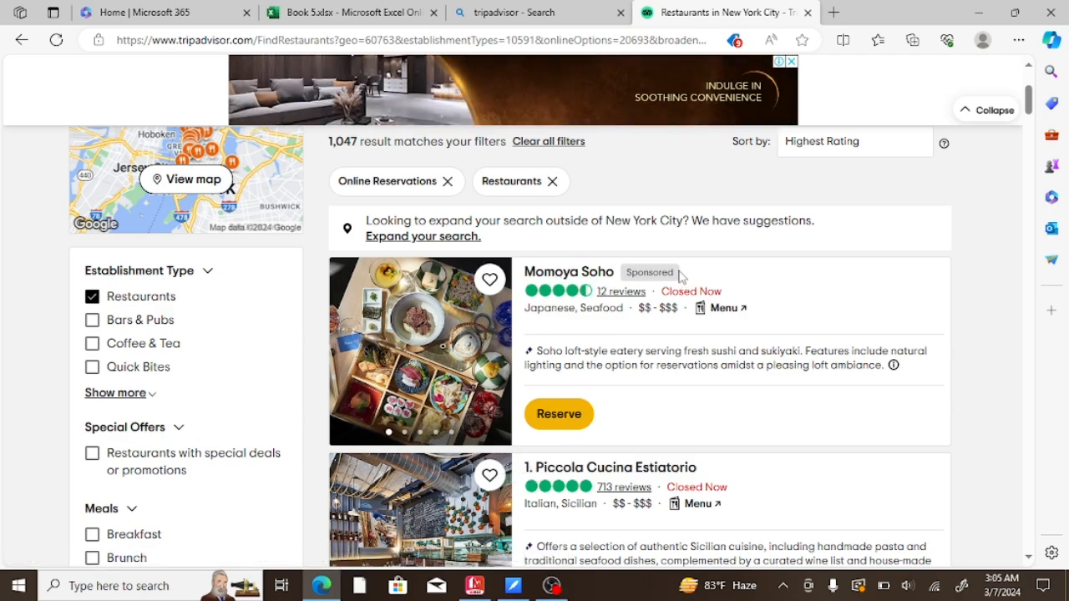
pyautogui.moveTo(678, 274); pyautogui.dragTo(610, 284)
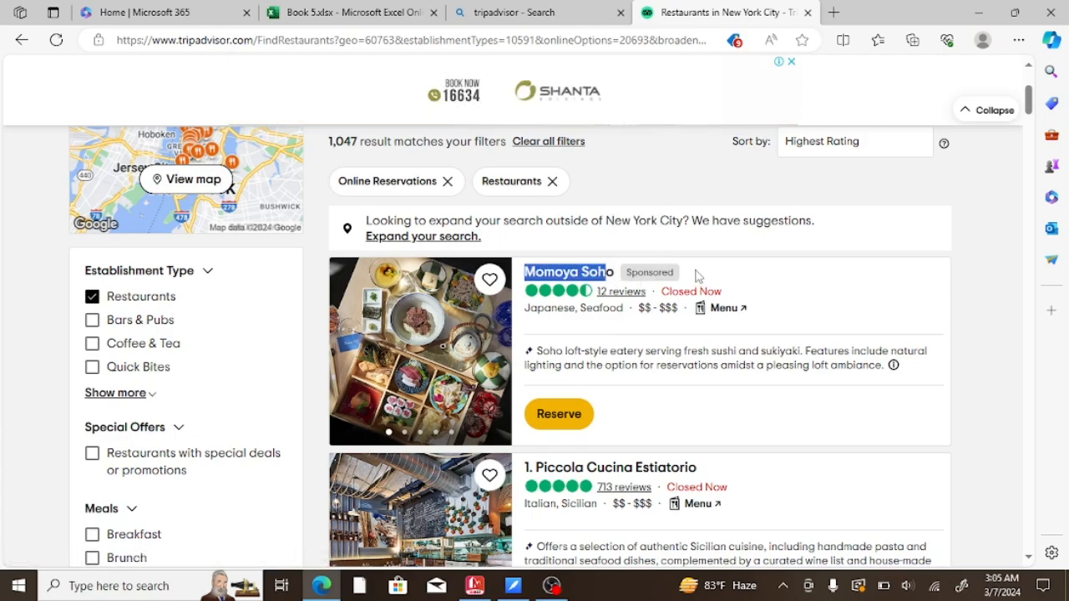
pyautogui.click(681, 275)
pyautogui.moveTo(681, 275); pyautogui.dragTo(617, 288)
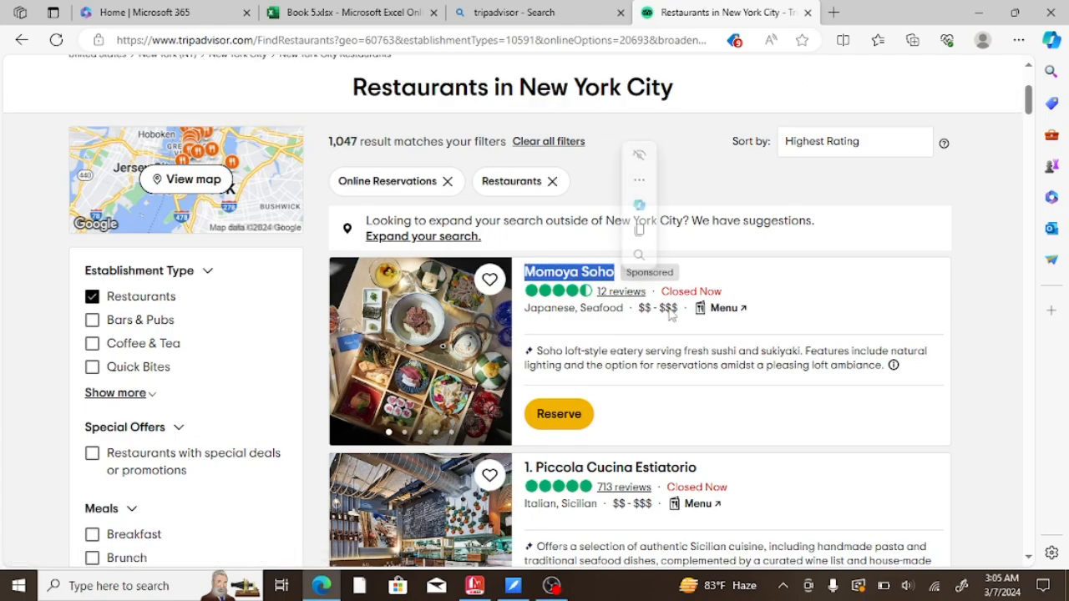
pyautogui.click(707, 416)
pyautogui.scroll(-2, 701, 407)
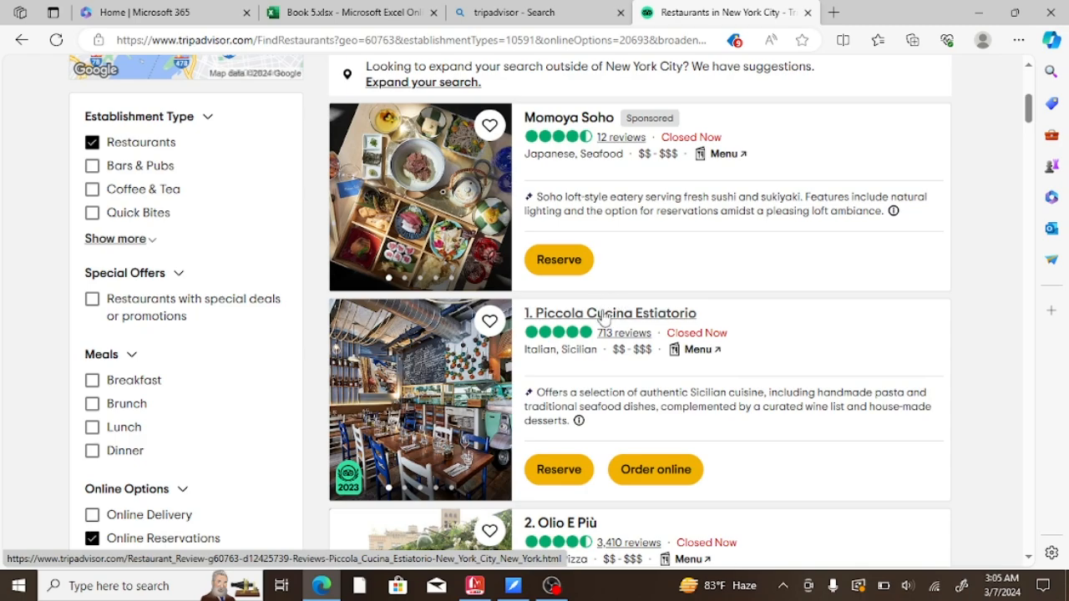
pyautogui.scroll(-2, 606, 320)
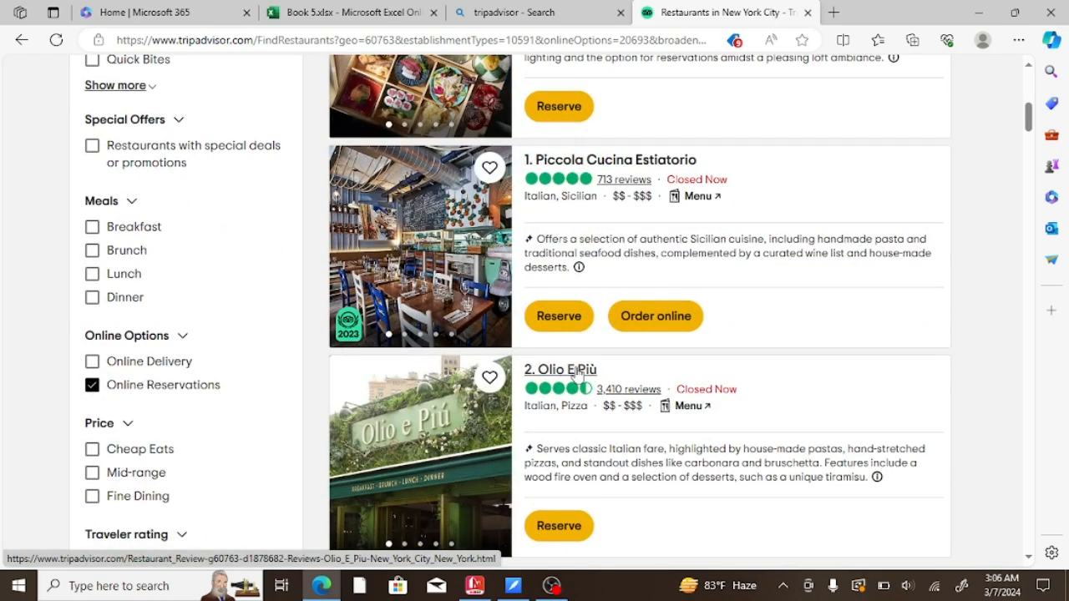
pyautogui.scroll(2, 575, 363)
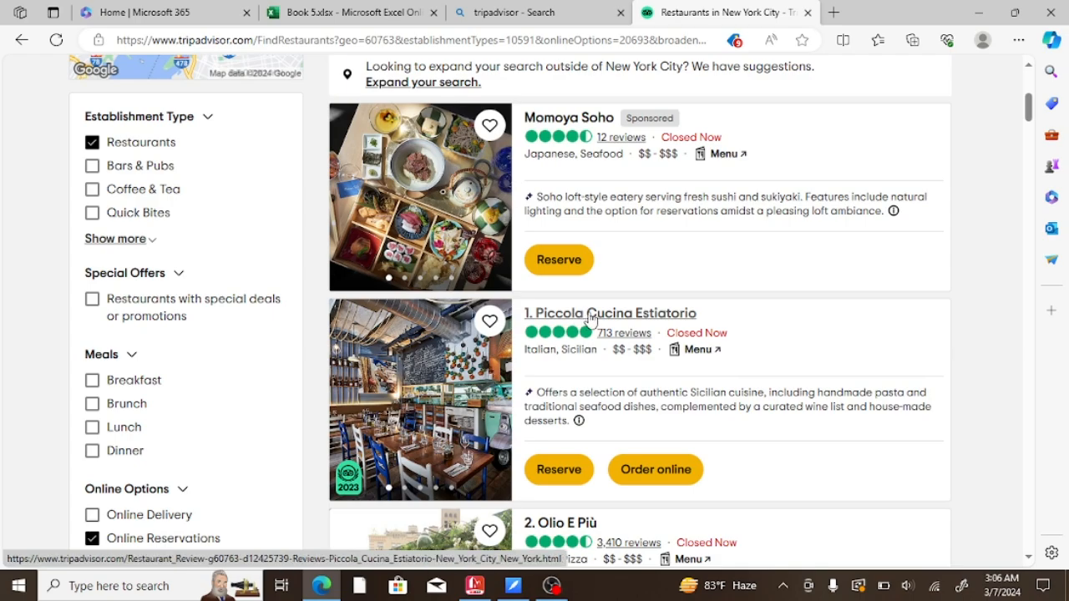
# Step: Open the Piccola Cucina Estiatorio listing and copy the restaurant's name into cell A2 of the Book 5 workbook, without a trailing line break
pyautogui.click(591, 315)
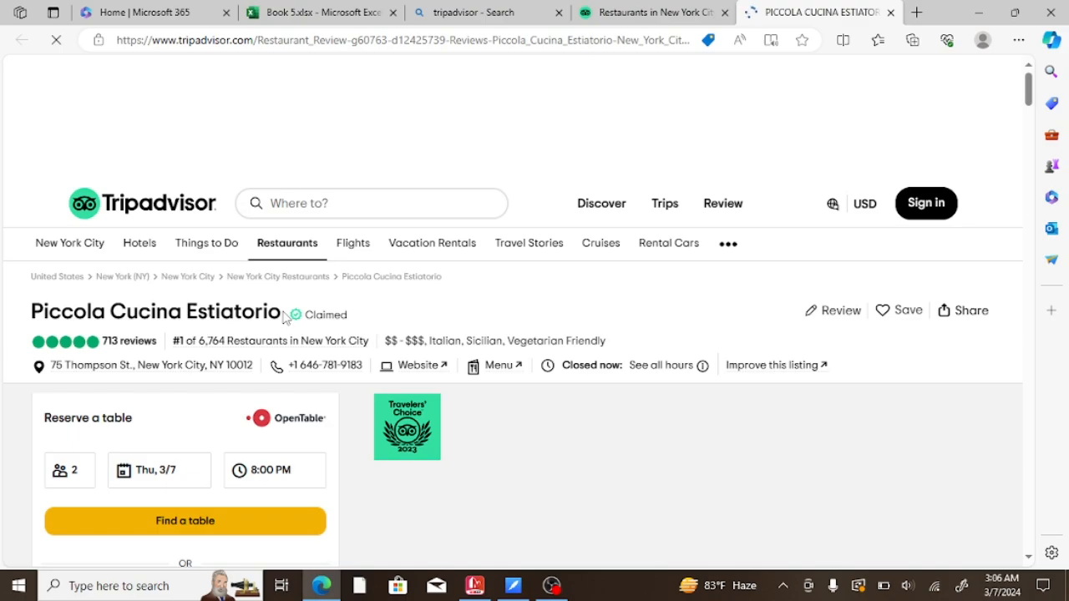
pyautogui.moveTo(278, 316); pyautogui.dragTo(30, 309)
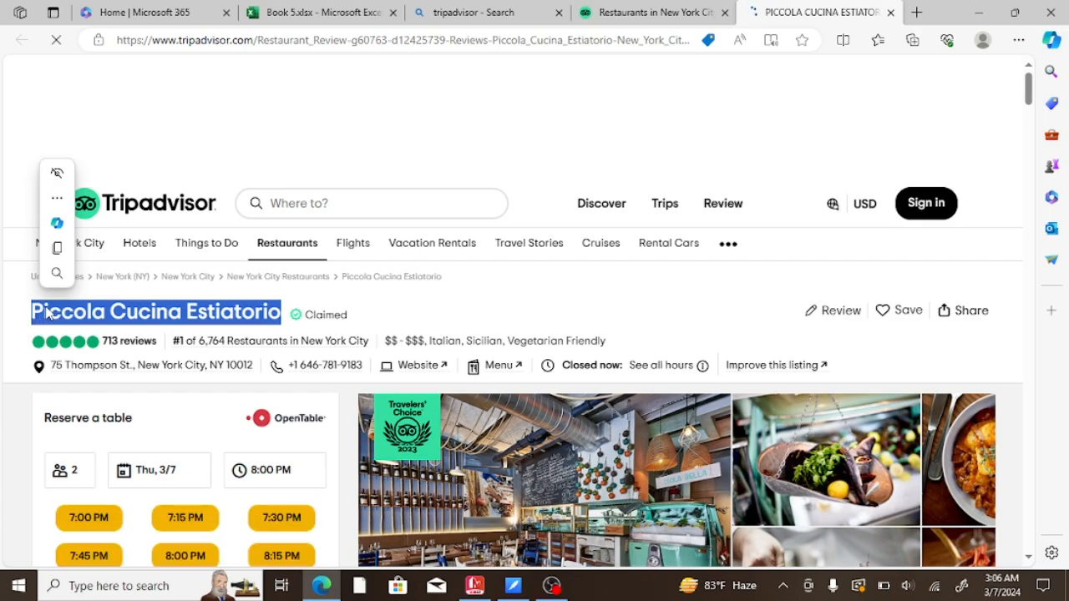
pyautogui.click(103, 257)
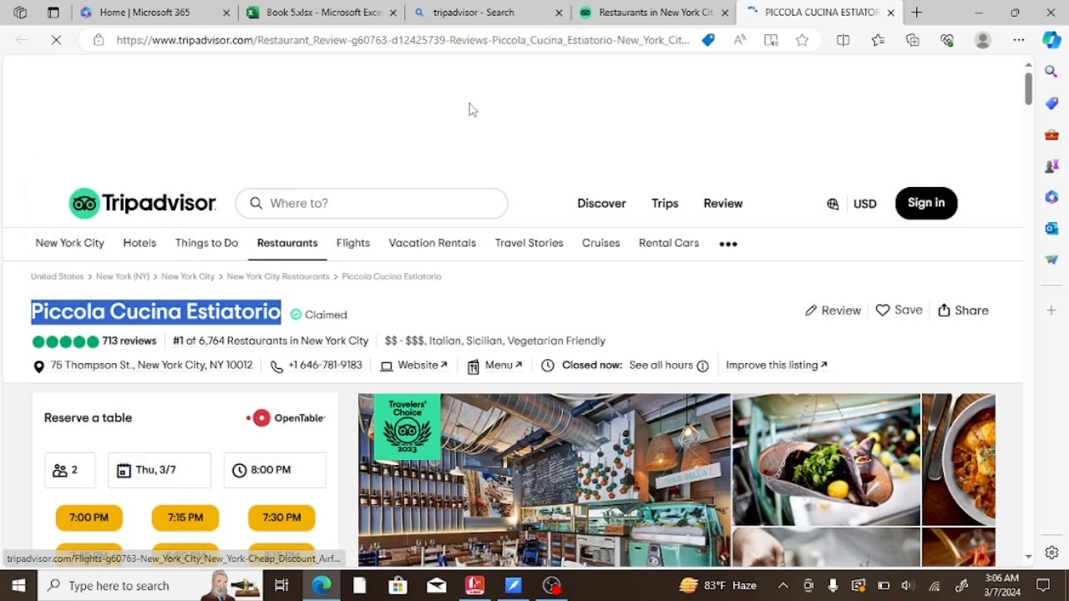
pyautogui.click(331, 23)
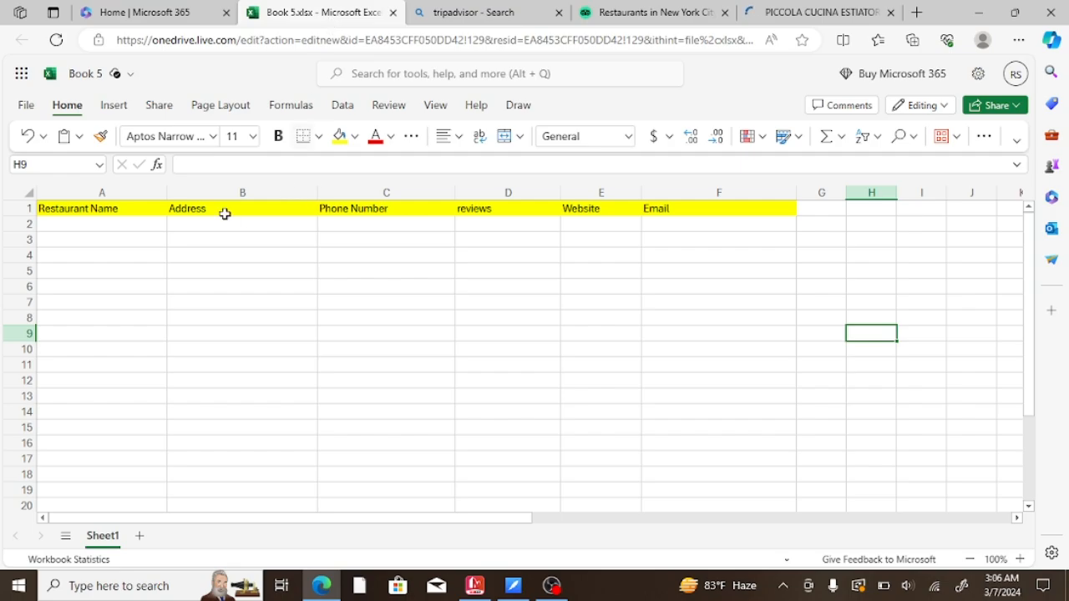
pyautogui.doubleClick(117, 223)
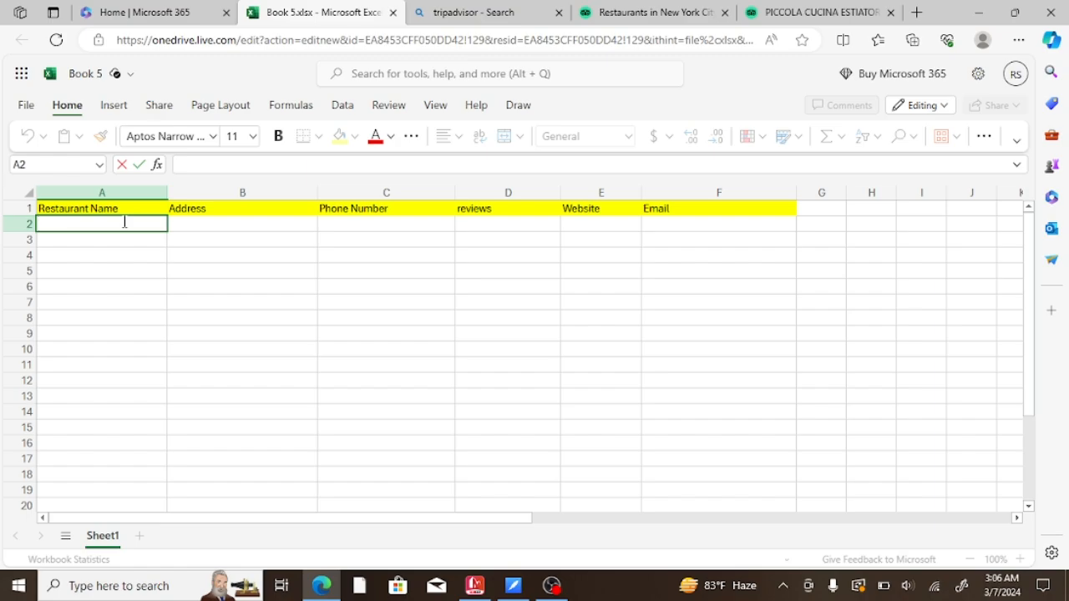
pyautogui.hotkey('ctrl', 'v')
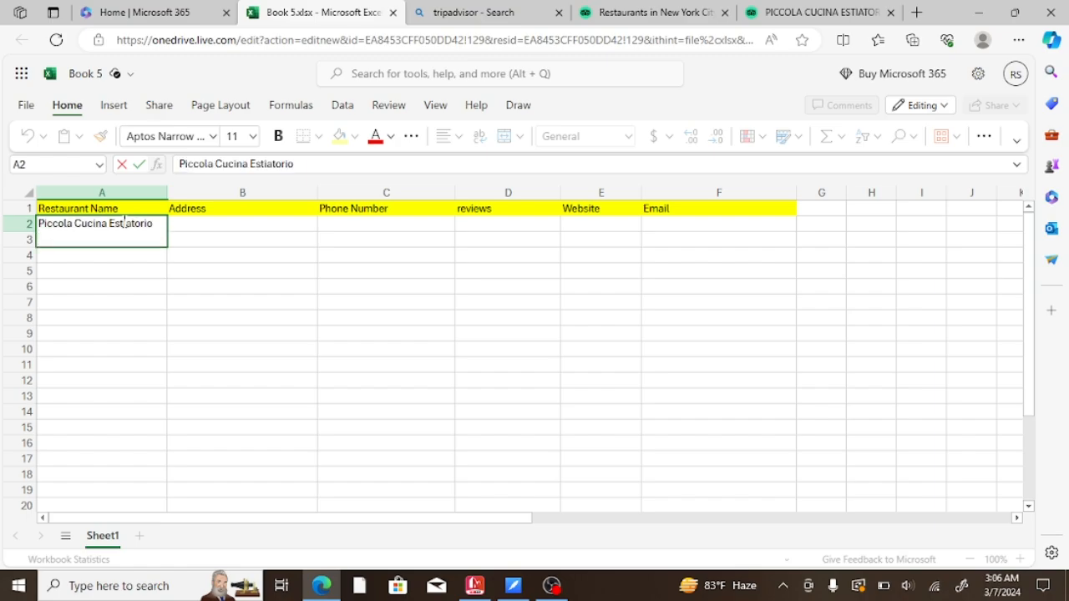
pyautogui.press('BackSpace')
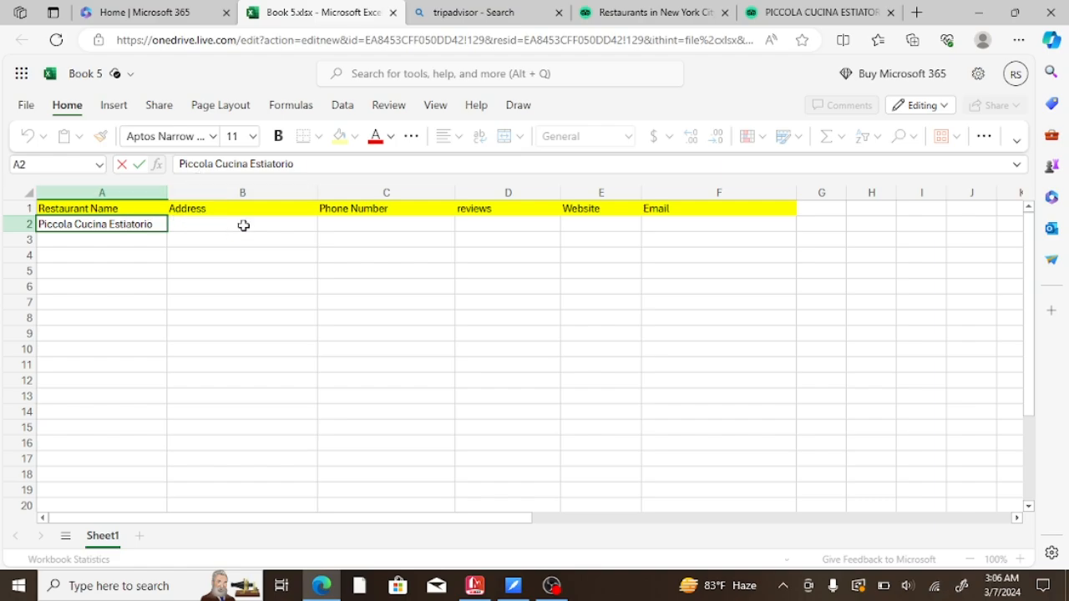
# Step: Copy the restaurant's street address from its Tripadvisor page into cell B2 and widen column B to fit it
pyautogui.click(843, 15)
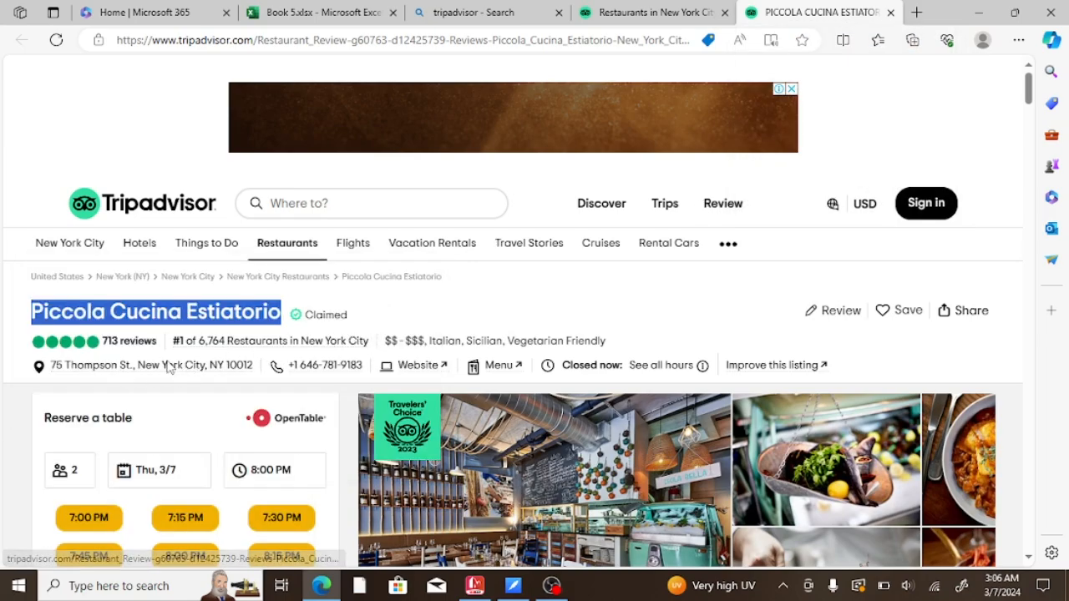
pyautogui.click(260, 369)
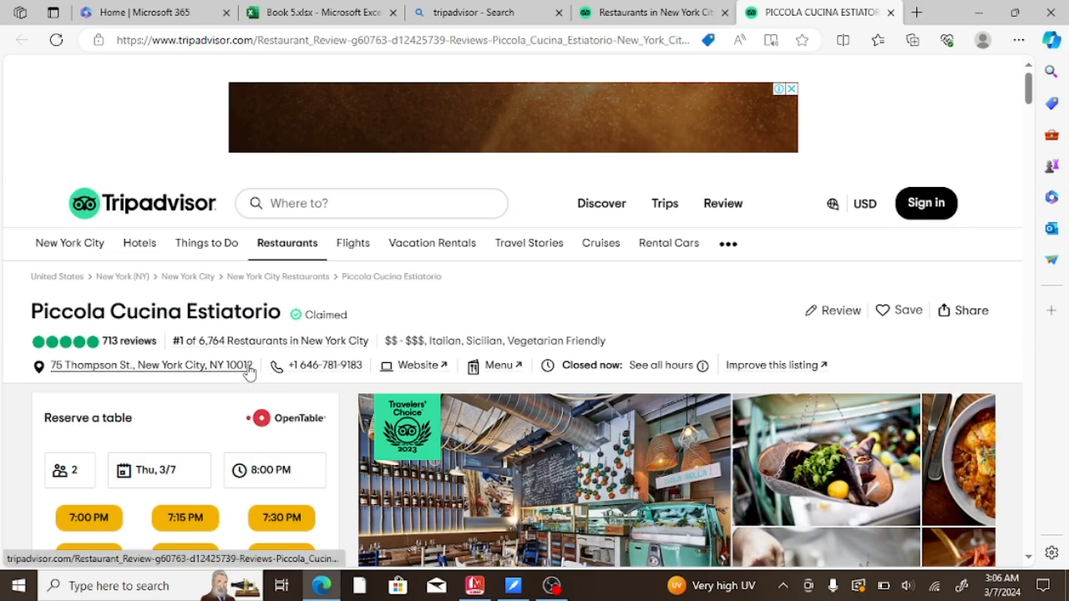
pyautogui.moveTo(254, 361); pyautogui.dragTo(10, 370)
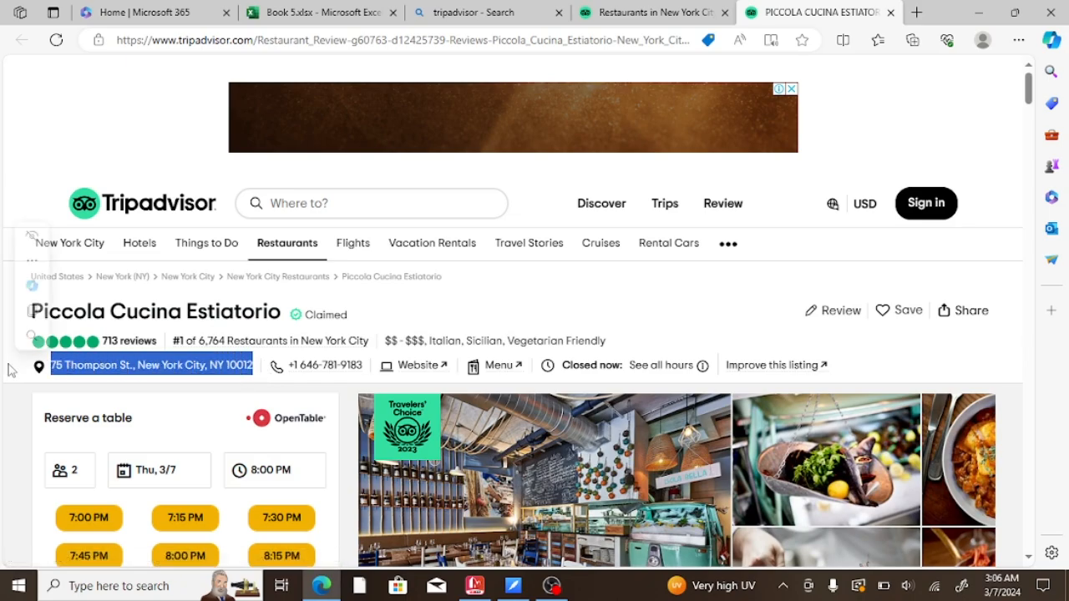
pyautogui.click(33, 312)
pyautogui.click(355, 16)
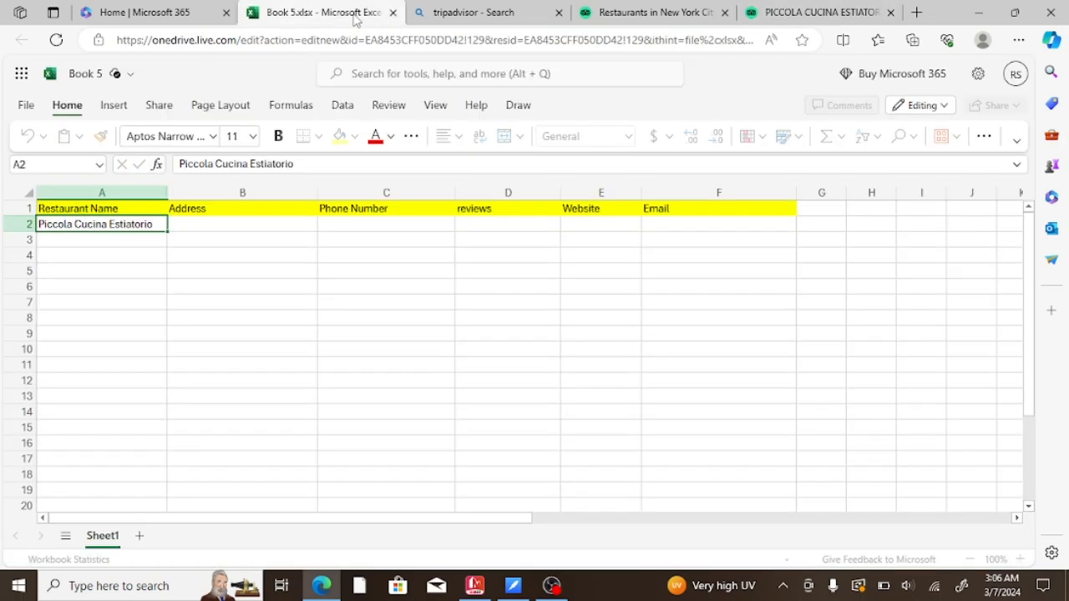
pyautogui.click(228, 223)
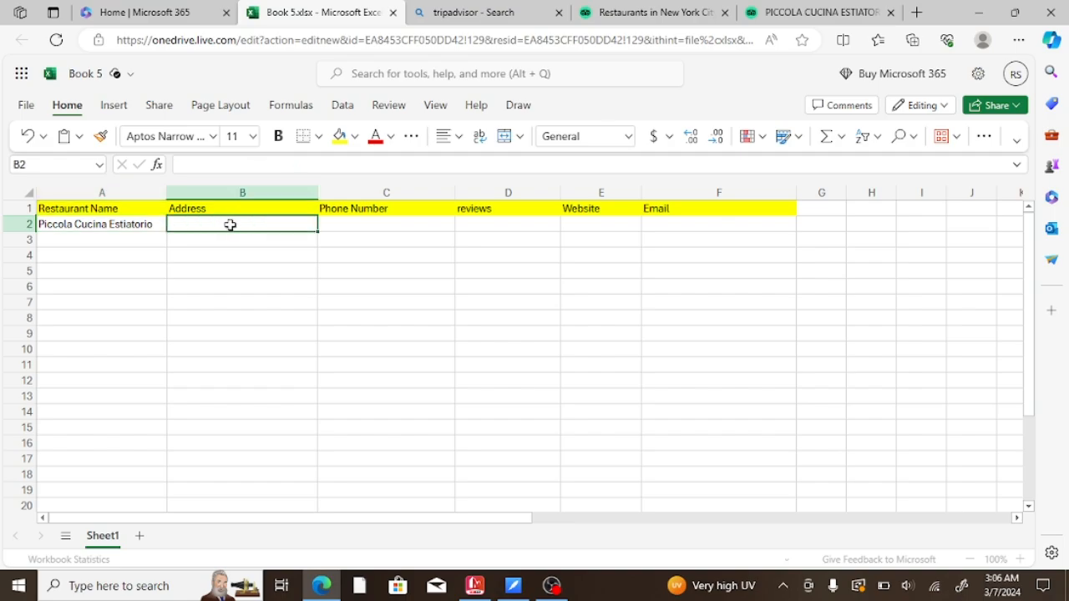
pyautogui.doubleClick(233, 225)
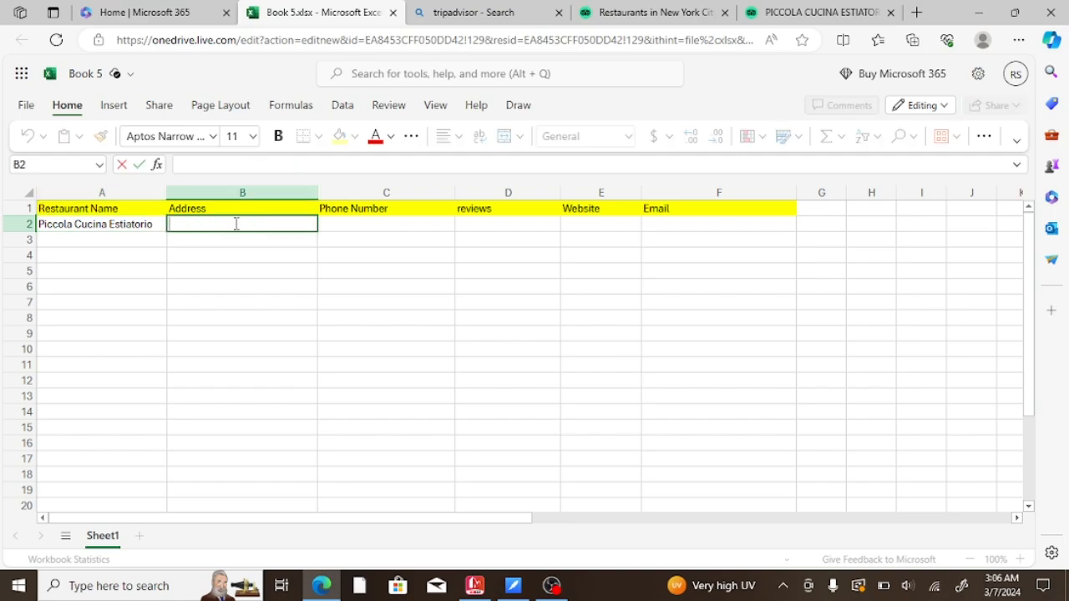
pyautogui.hotkey('ctrl', 'v')
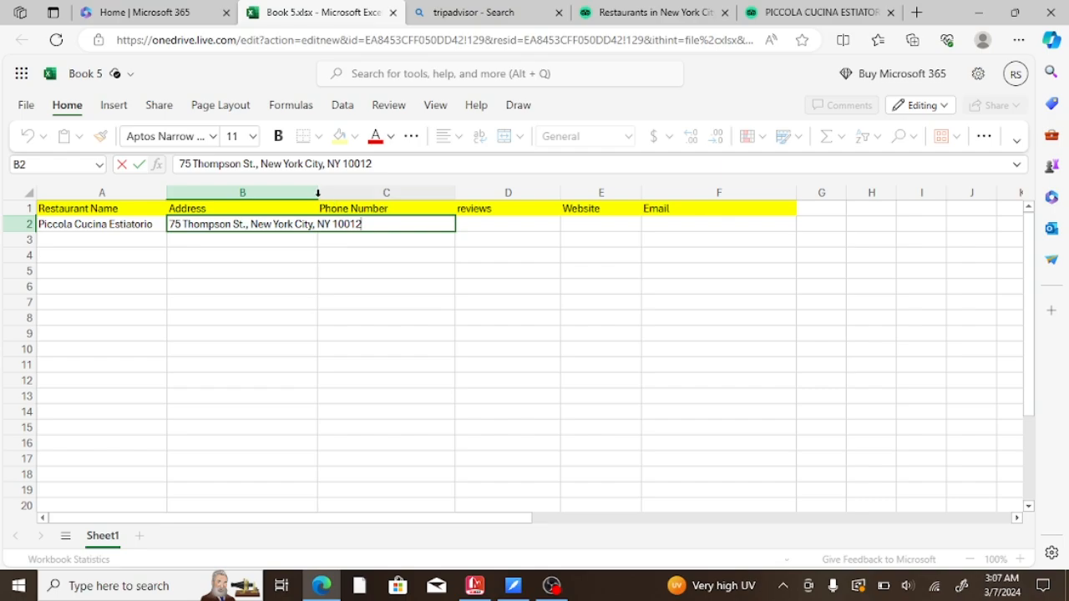
pyautogui.click(323, 290)
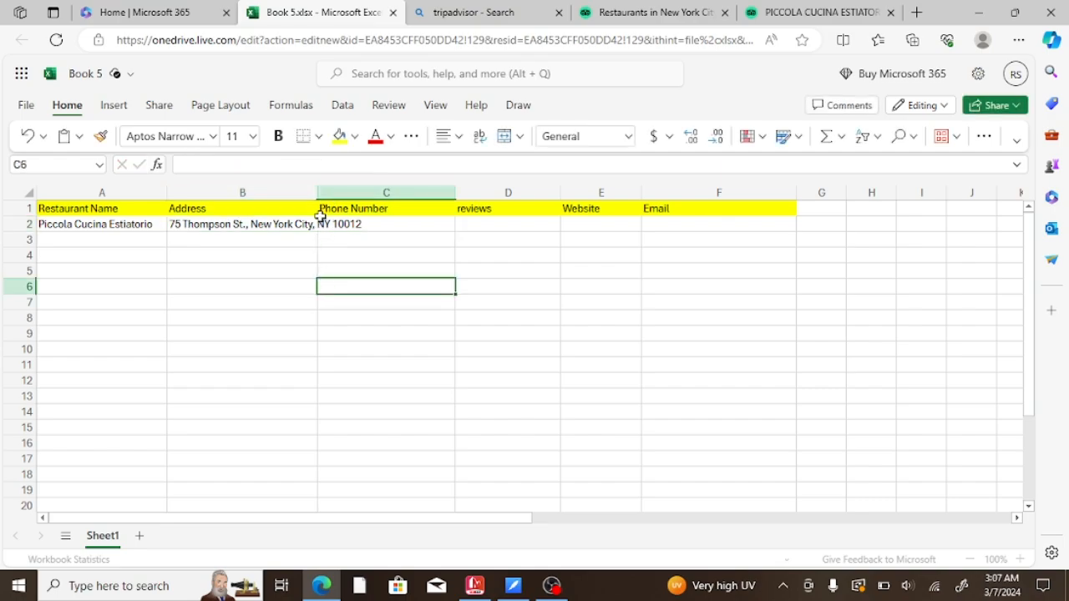
pyautogui.moveTo(316, 193); pyautogui.dragTo(370, 193)
pyautogui.click(372, 348)
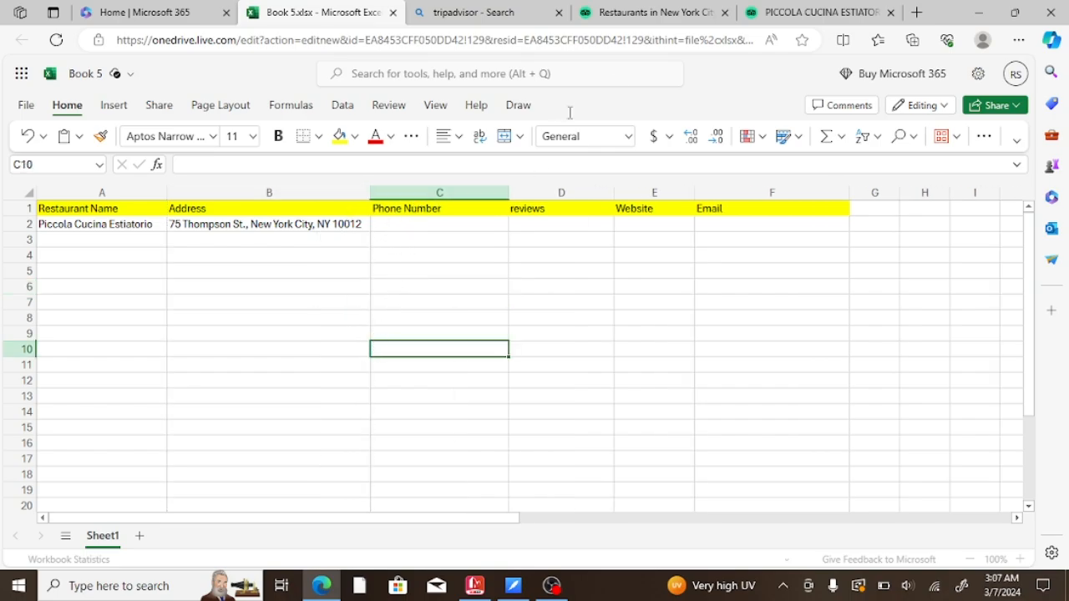
# Step: Copy the restaurant's phone number from its Tripadvisor page, without the plus sign, into cell C2 of the Book 5 workbook
pyautogui.click(803, 12)
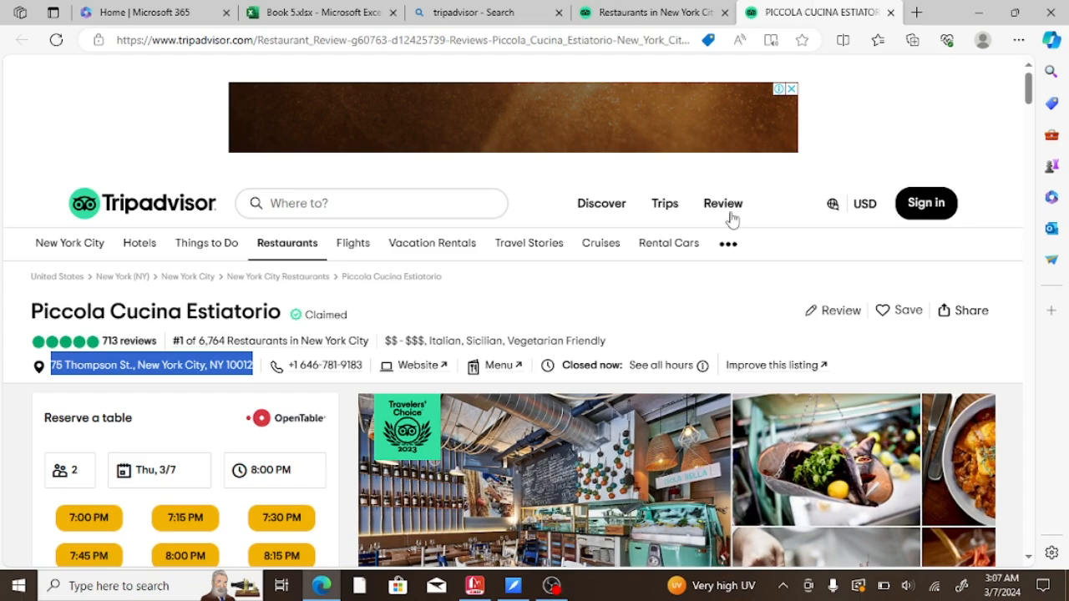
pyautogui.click(409, 294)
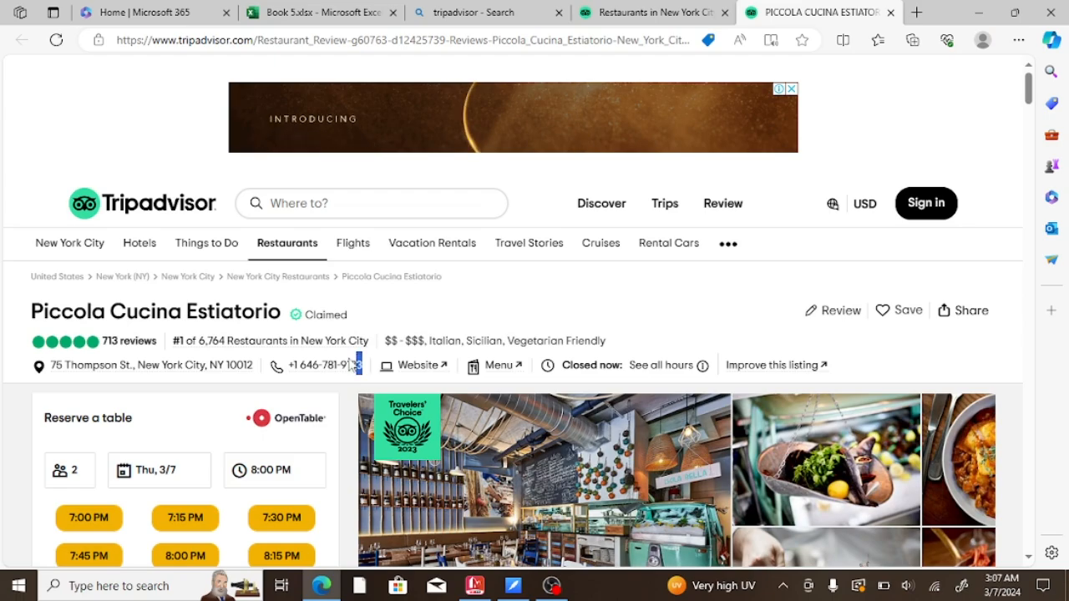
pyautogui.moveTo(365, 366); pyautogui.dragTo(294, 373)
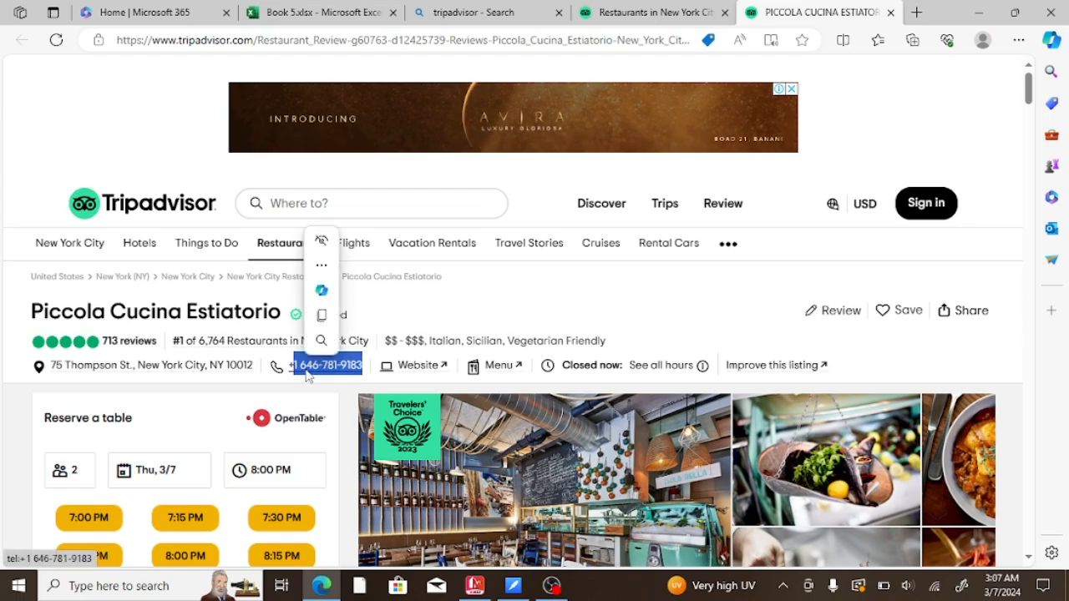
pyautogui.click(322, 317)
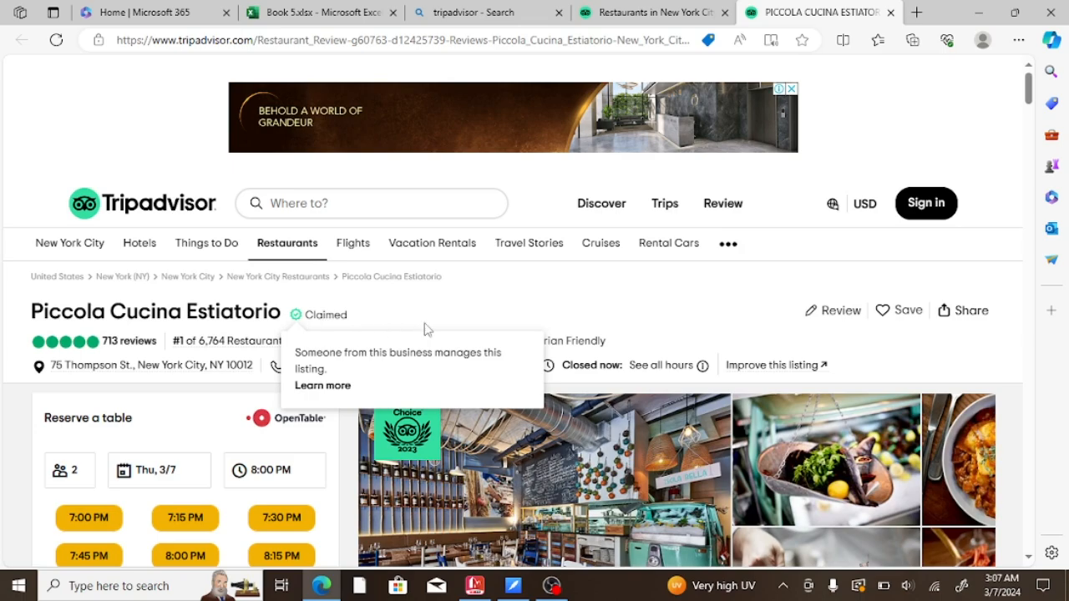
pyautogui.click(341, 17)
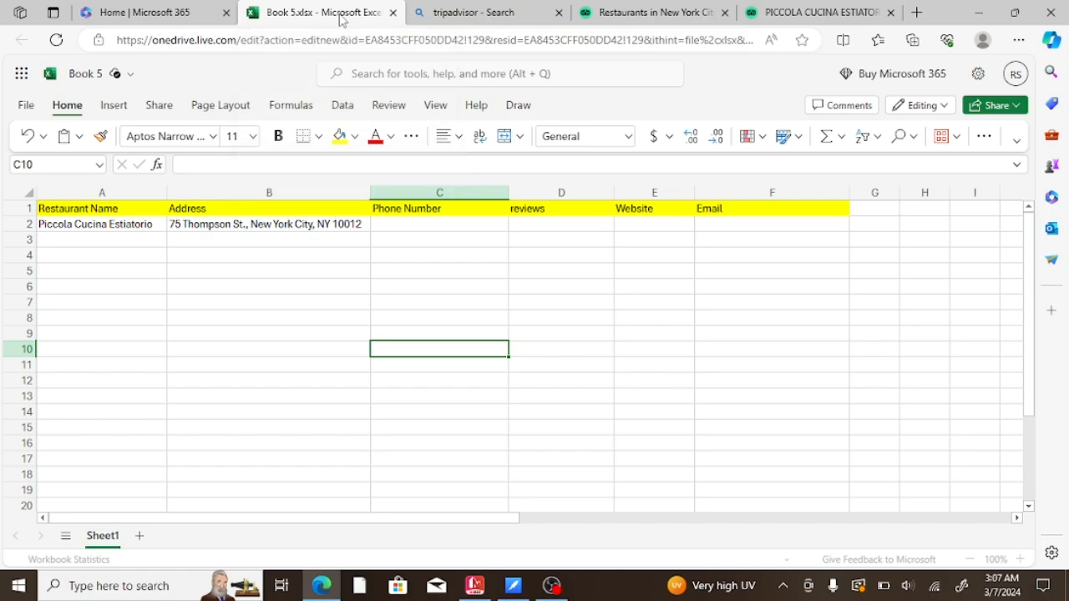
pyautogui.doubleClick(419, 225)
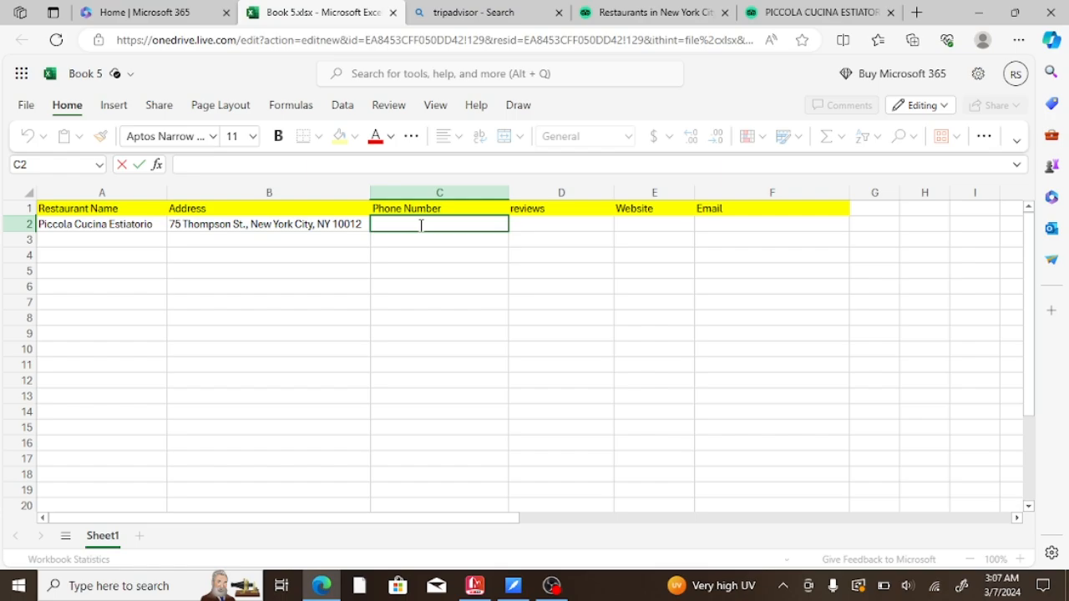
pyautogui.hotkey('ctrl', 'v')
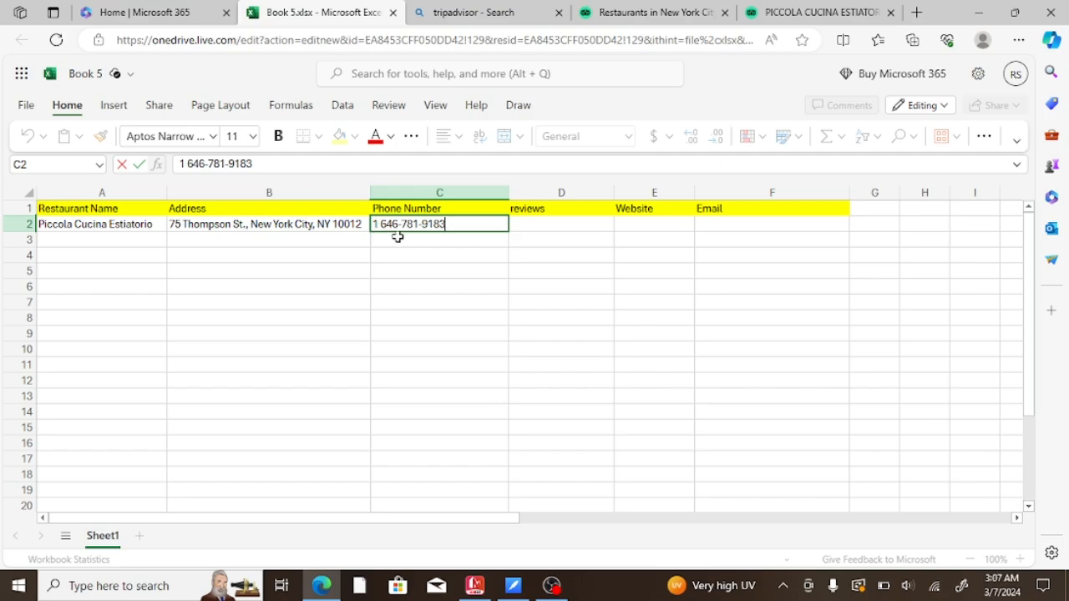
pyautogui.click(529, 222)
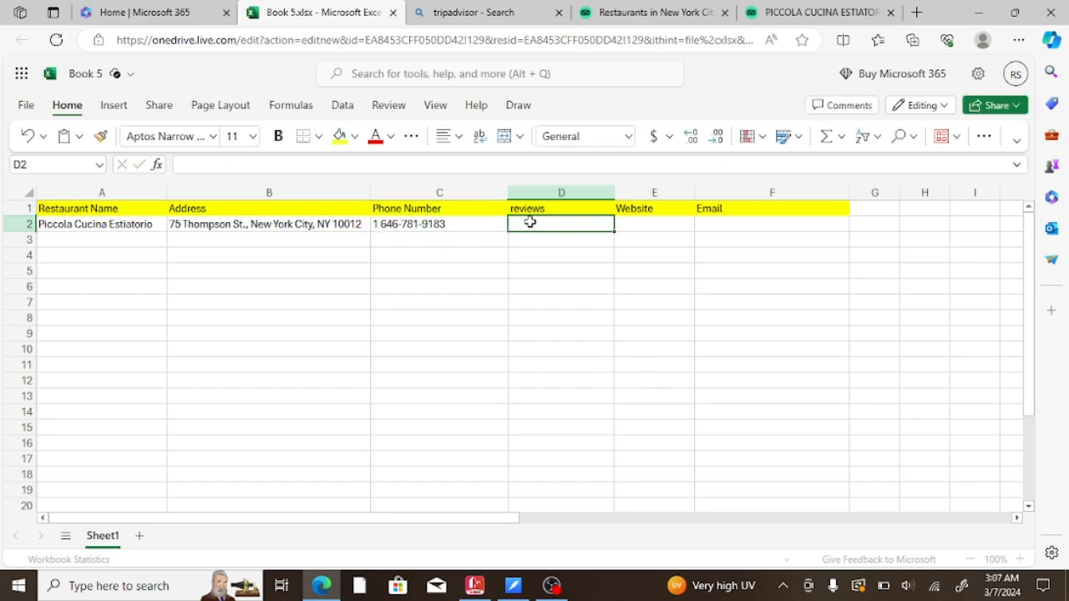
# Step: Copy the review count text "713 reviews" from the restaurant's Tripadvisor page into cell D2 of the workbook
pyautogui.click(804, 13)
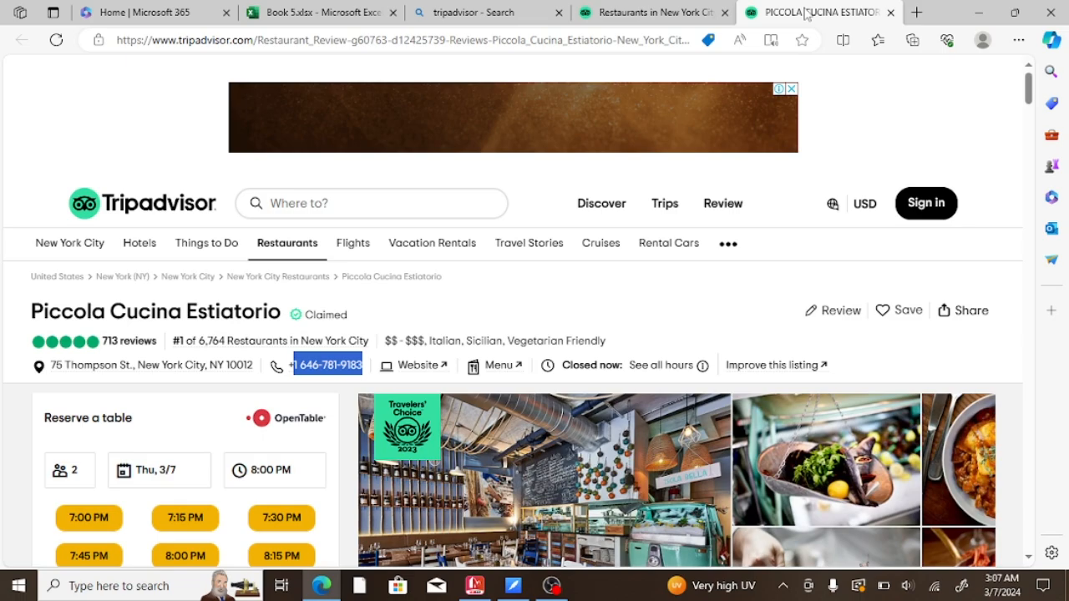
pyautogui.click(162, 343)
pyautogui.moveTo(165, 344); pyautogui.dragTo(102, 344)
pyautogui.click(126, 286)
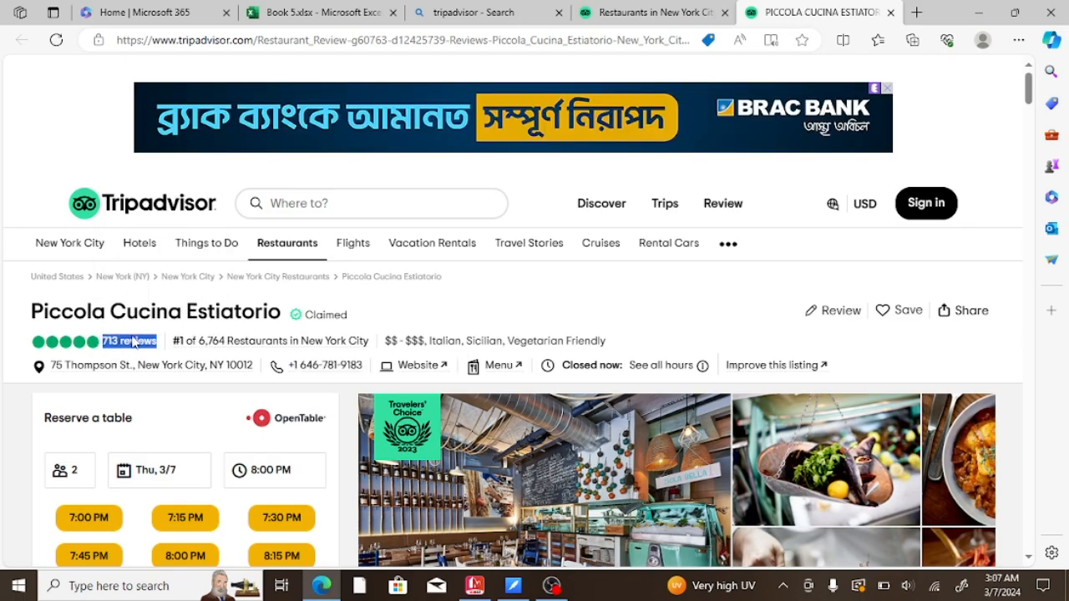
pyautogui.scroll(-9, 161, 357)
pyautogui.scroll(3, 169, 349)
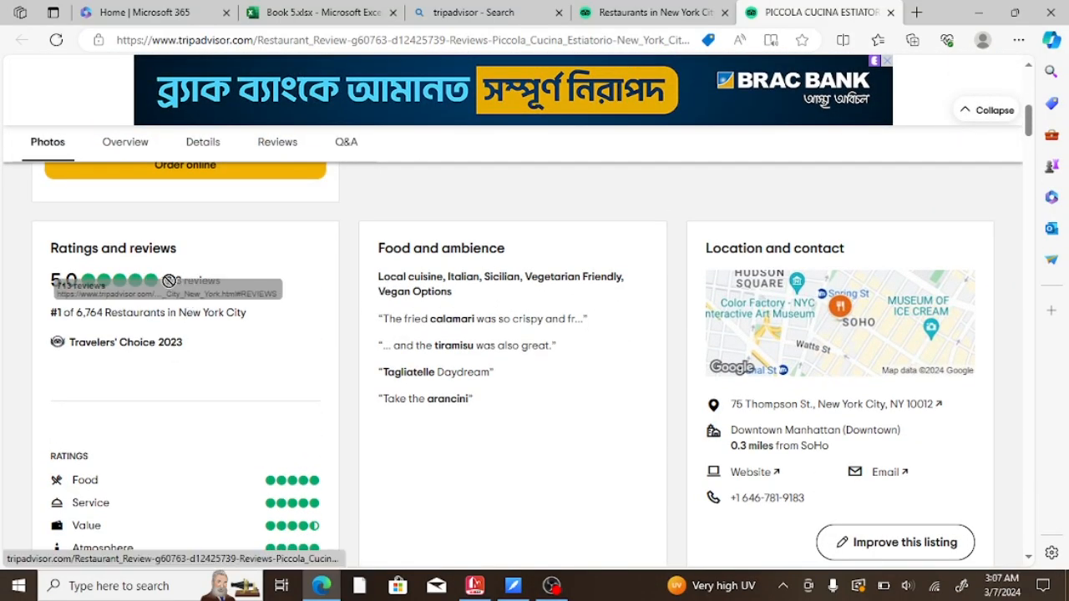
pyautogui.moveTo(212, 282); pyautogui.dragTo(166, 284)
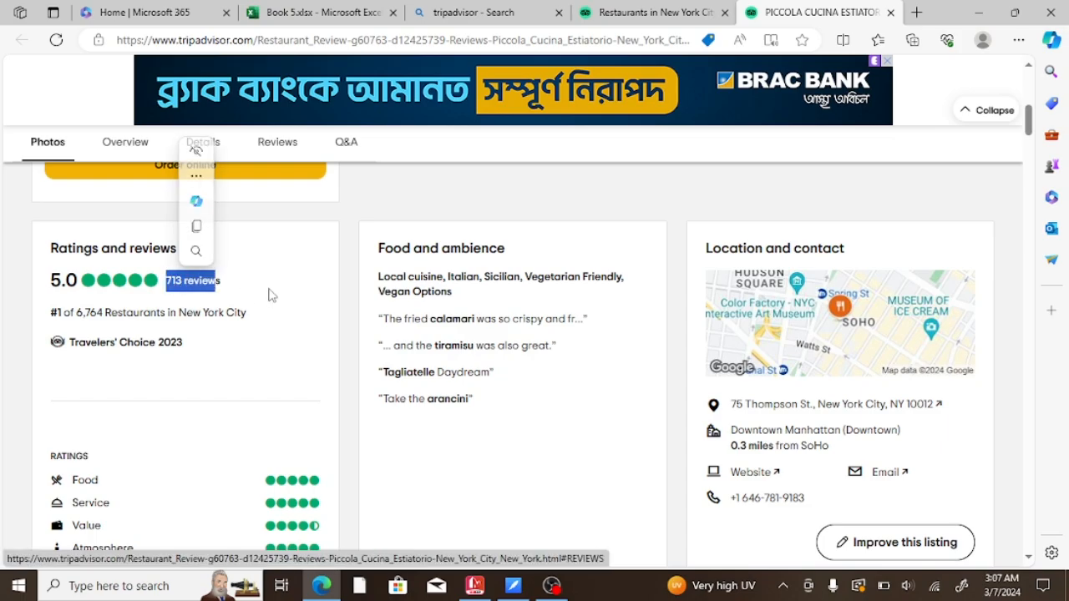
pyautogui.scroll(6, 267, 297)
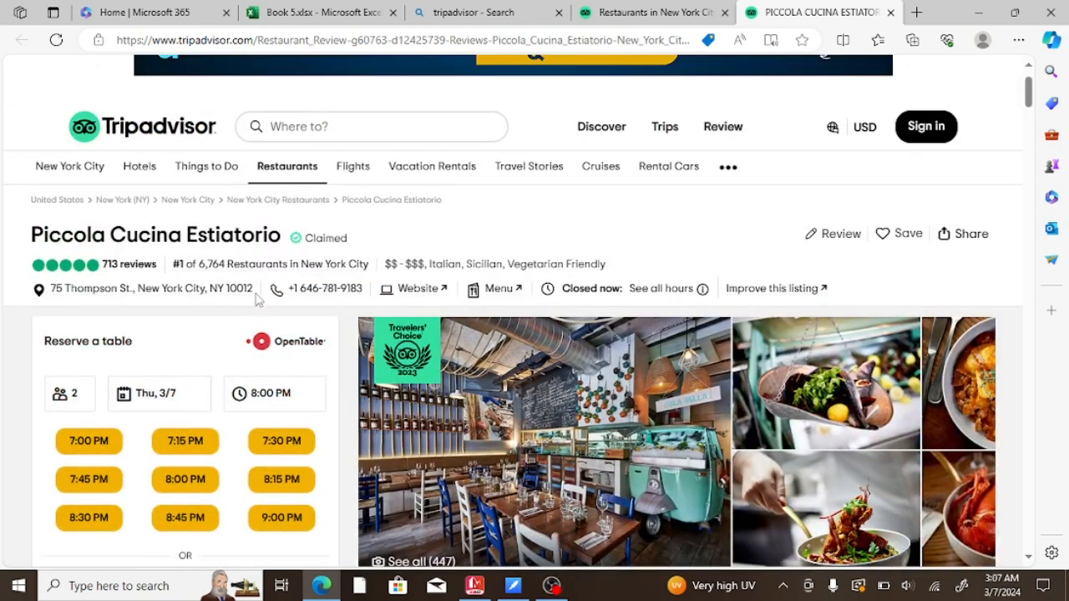
pyautogui.click(318, 16)
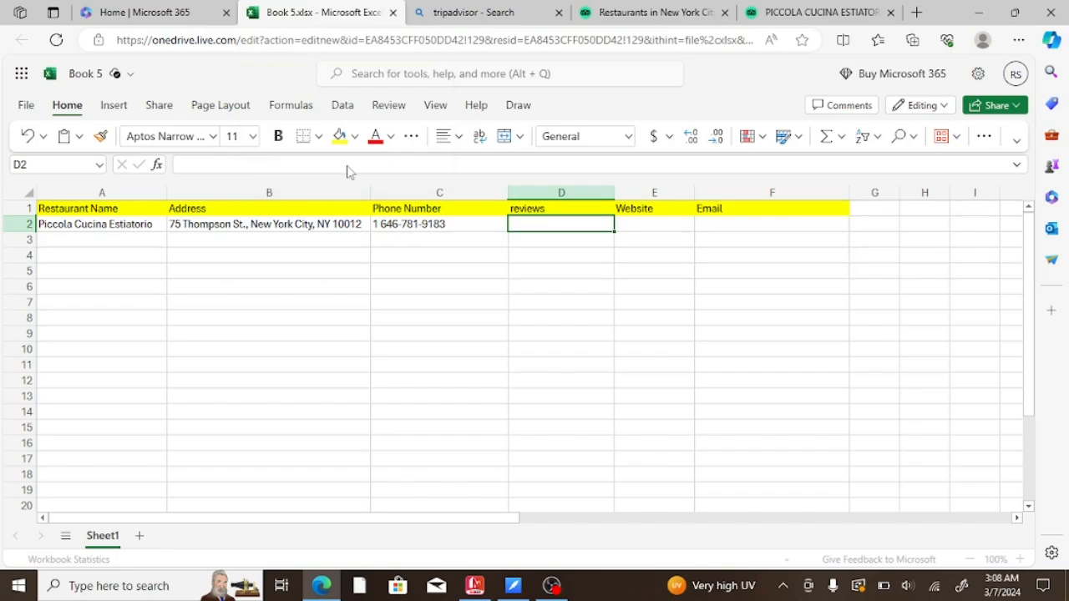
pyautogui.doubleClick(548, 224)
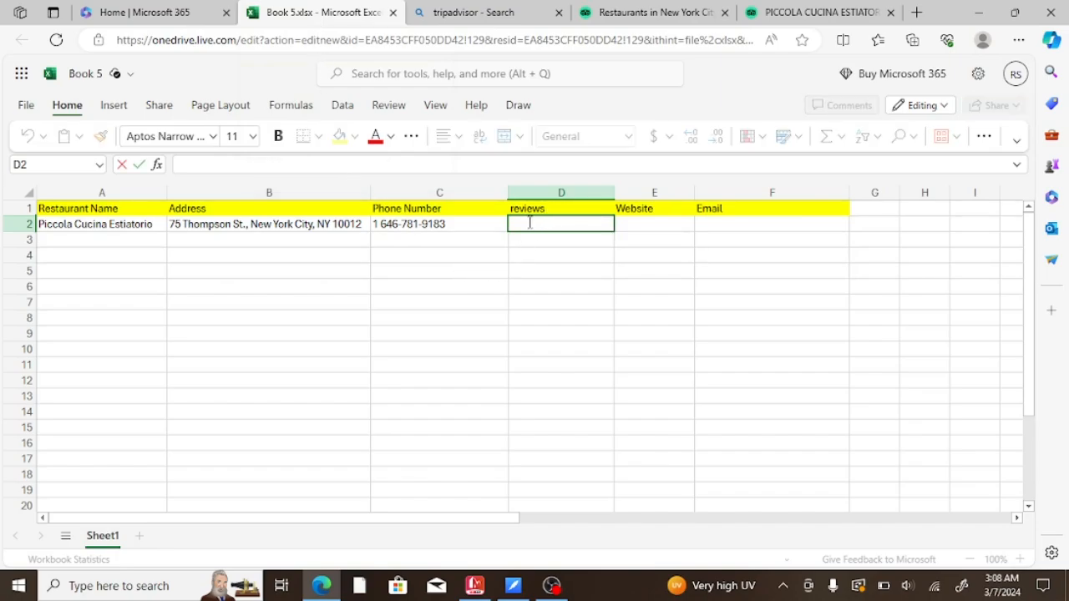
pyautogui.hotkey('ctrl', 'v')
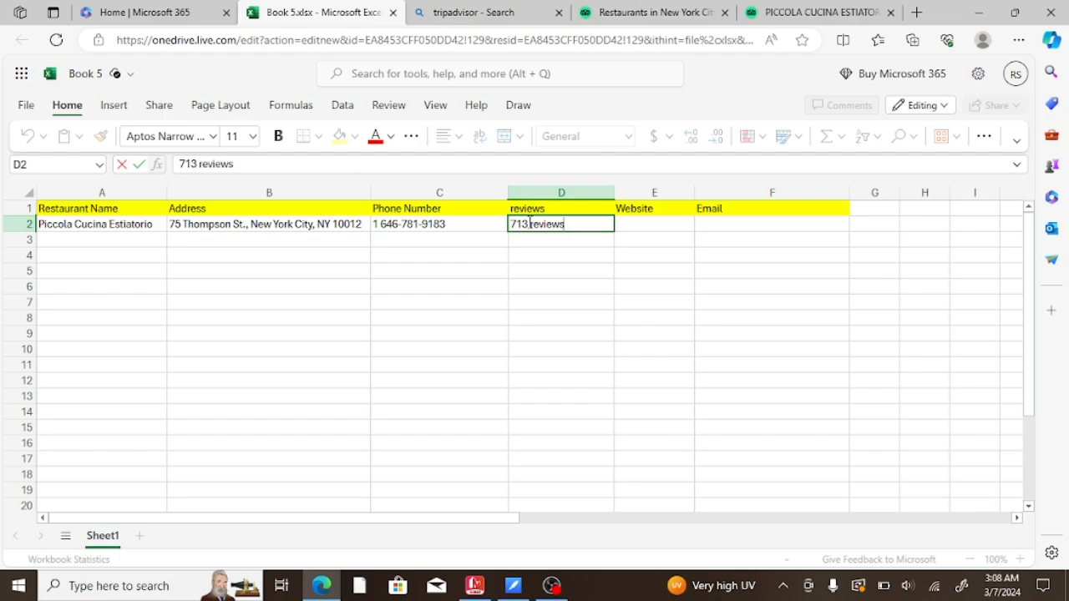
pyautogui.click(647, 219)
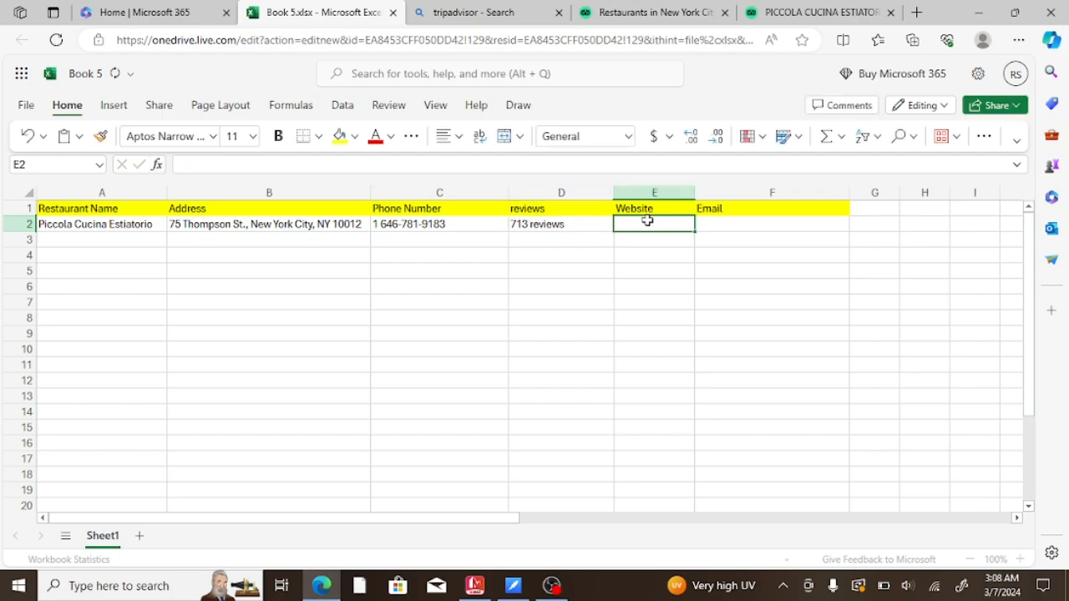
# Step: Open the restaurant's own website from its Tripadvisor page
pyautogui.click(790, 12)
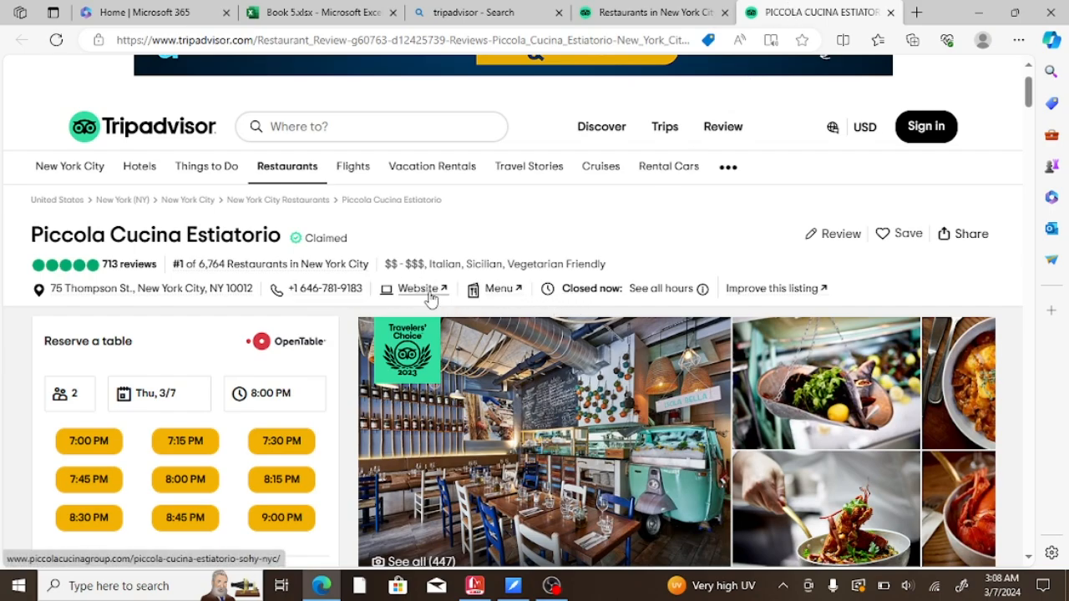
pyautogui.moveTo(438, 288); pyautogui.dragTo(395, 289)
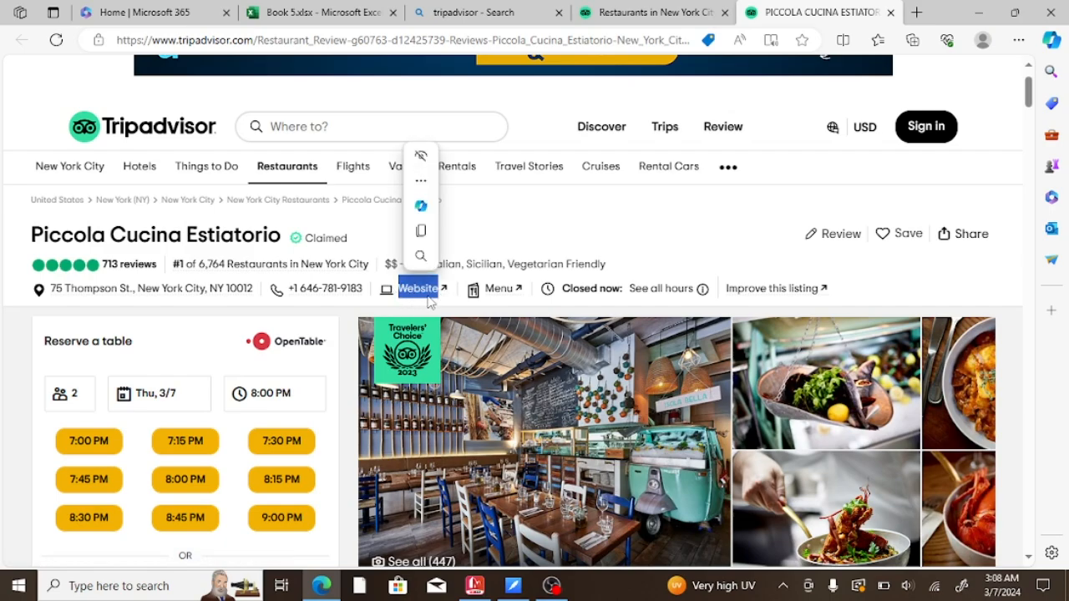
pyautogui.click(452, 284)
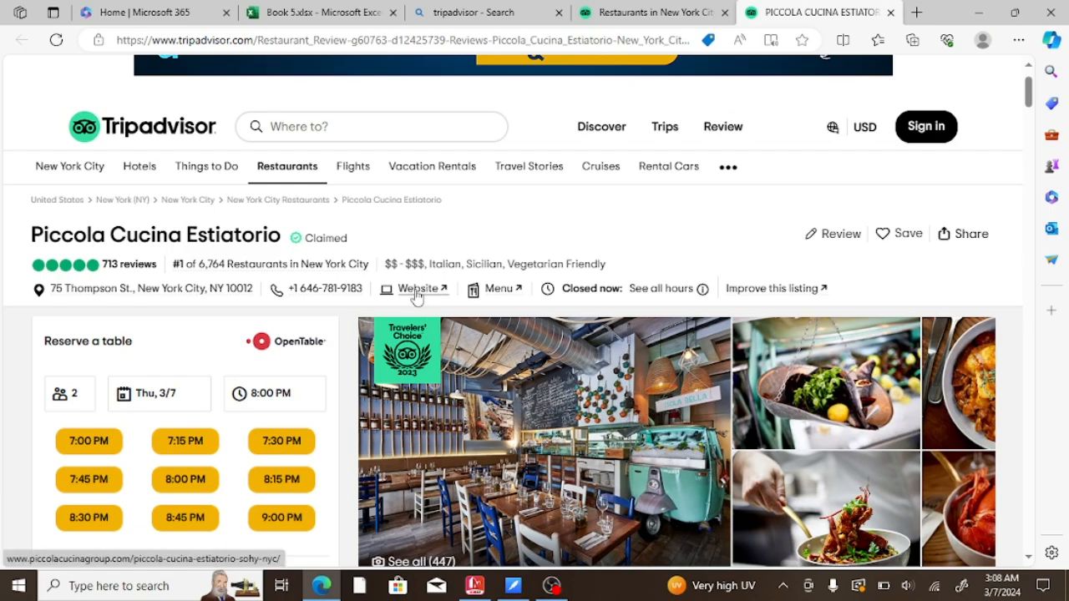
pyautogui.click(417, 289)
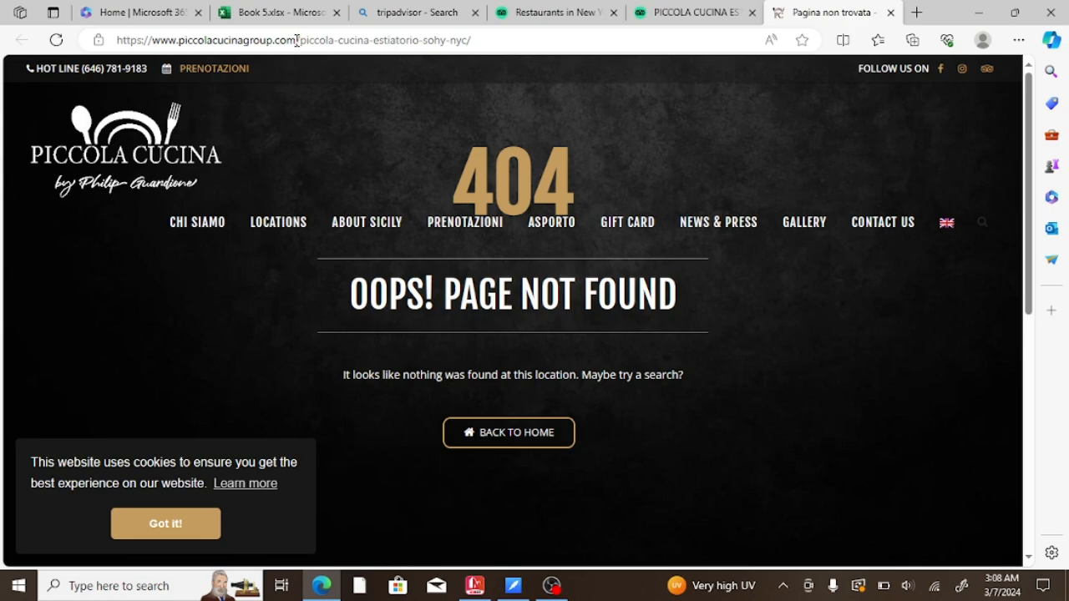
pyautogui.moveTo(297, 40); pyautogui.dragTo(154, 51)
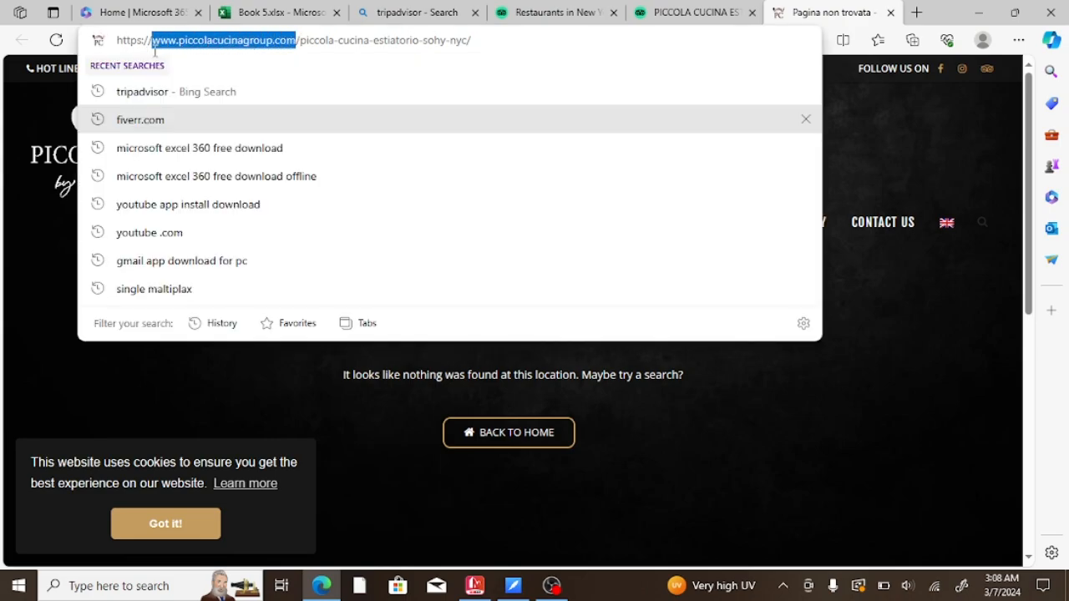
pyautogui.rightClick(199, 43)
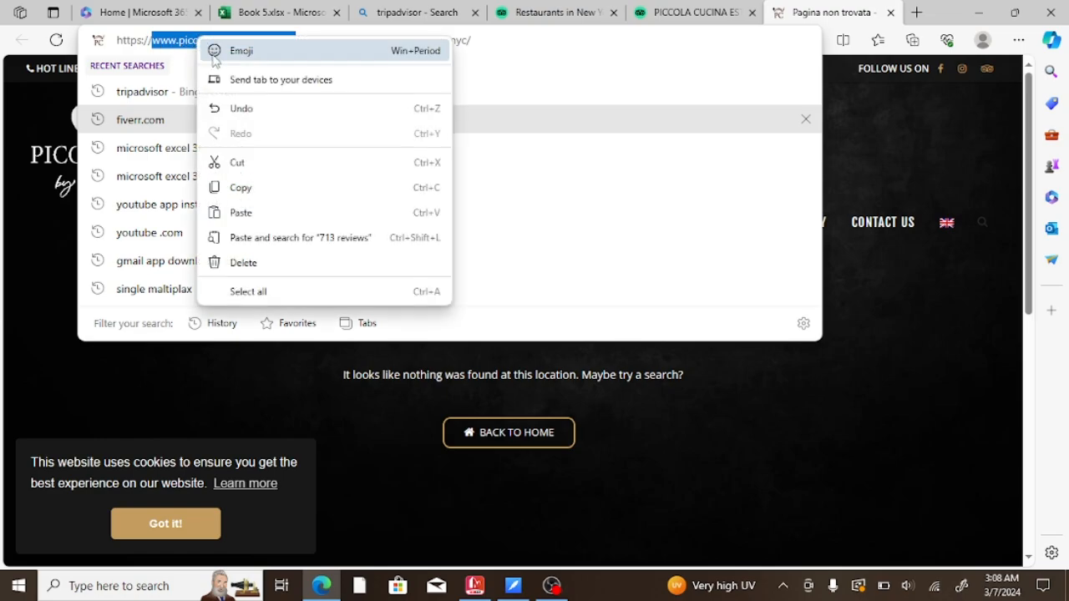
pyautogui.click(252, 187)
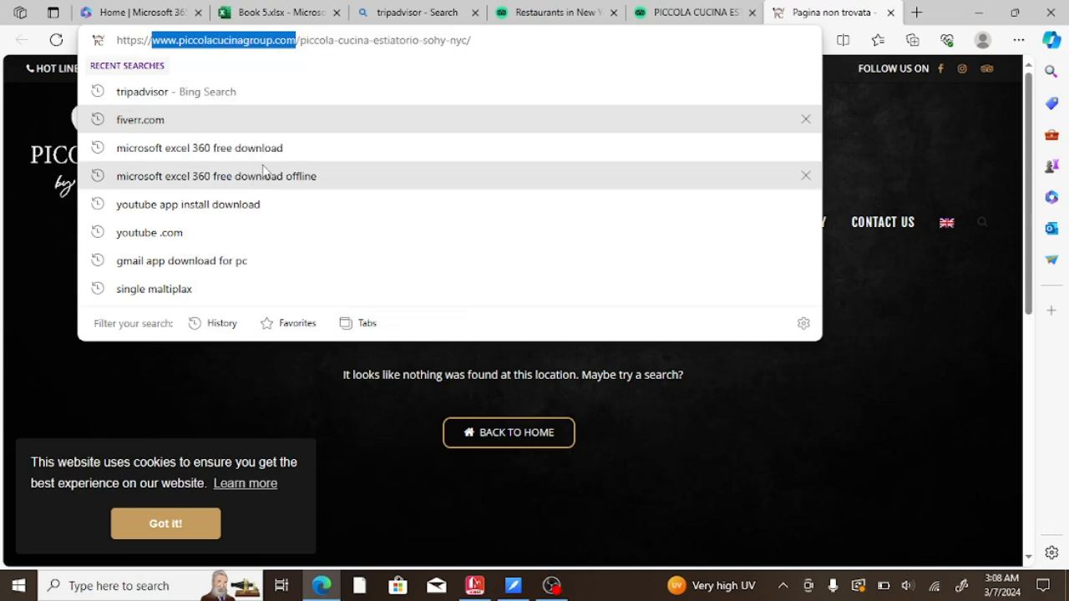
pyautogui.click(302, 16)
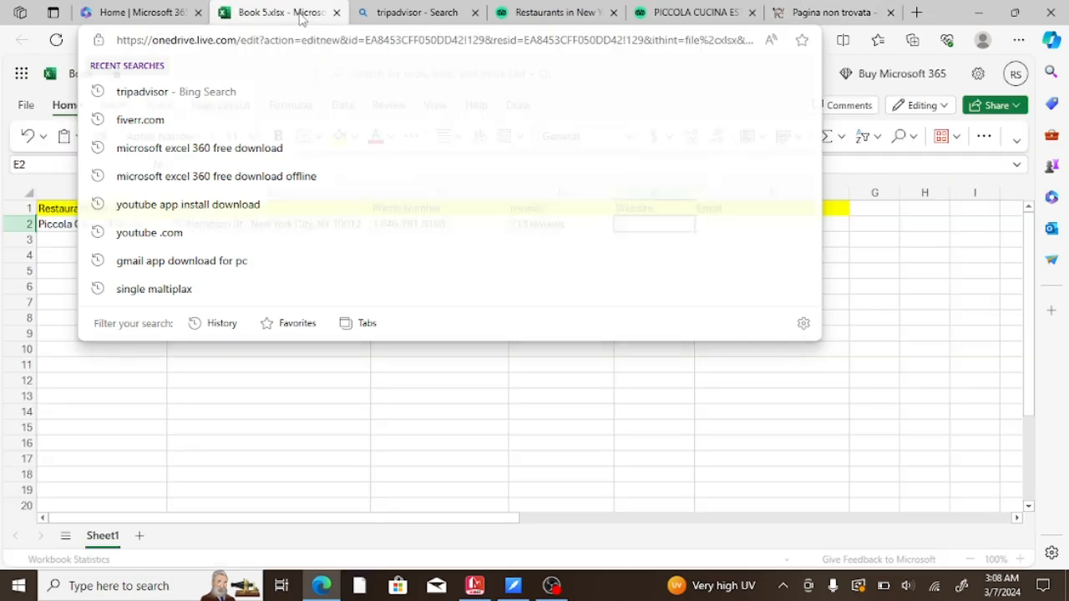
pyautogui.doubleClick(645, 224)
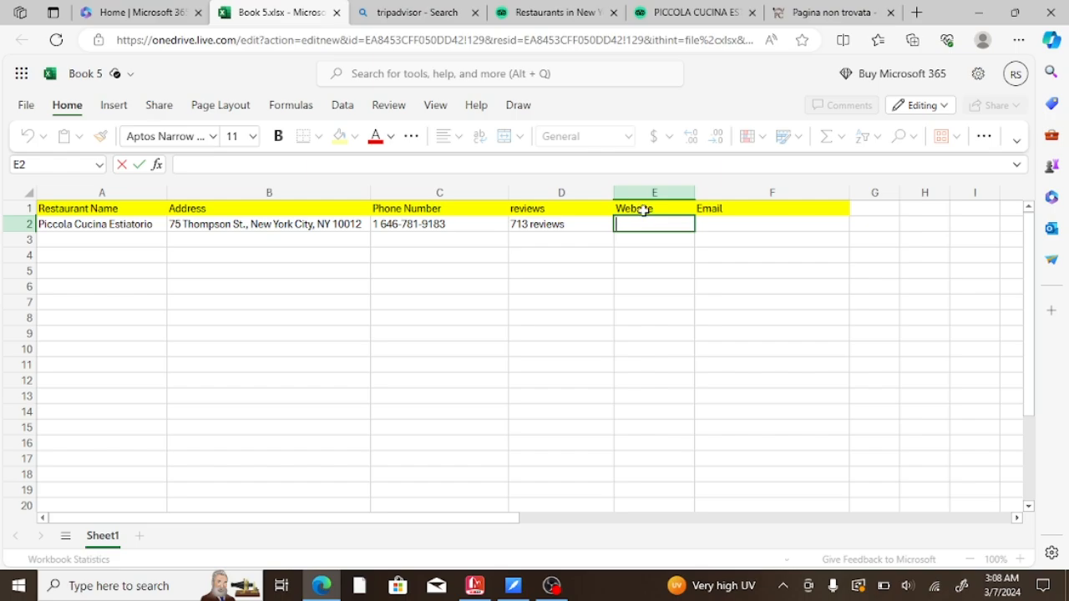
pyautogui.hotkey('ctrl', 'v')
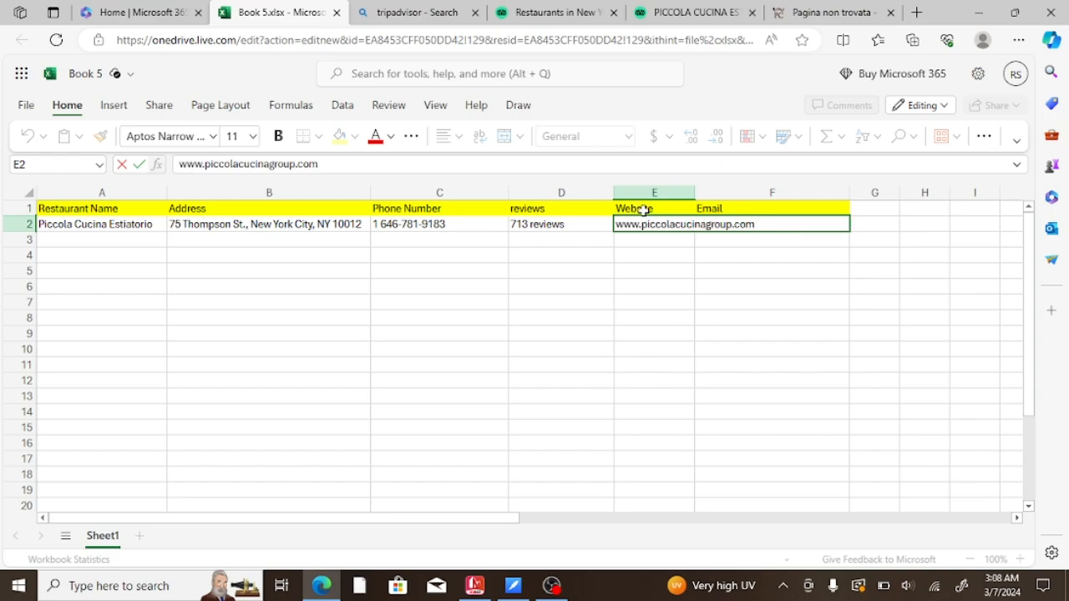
pyautogui.click(733, 256)
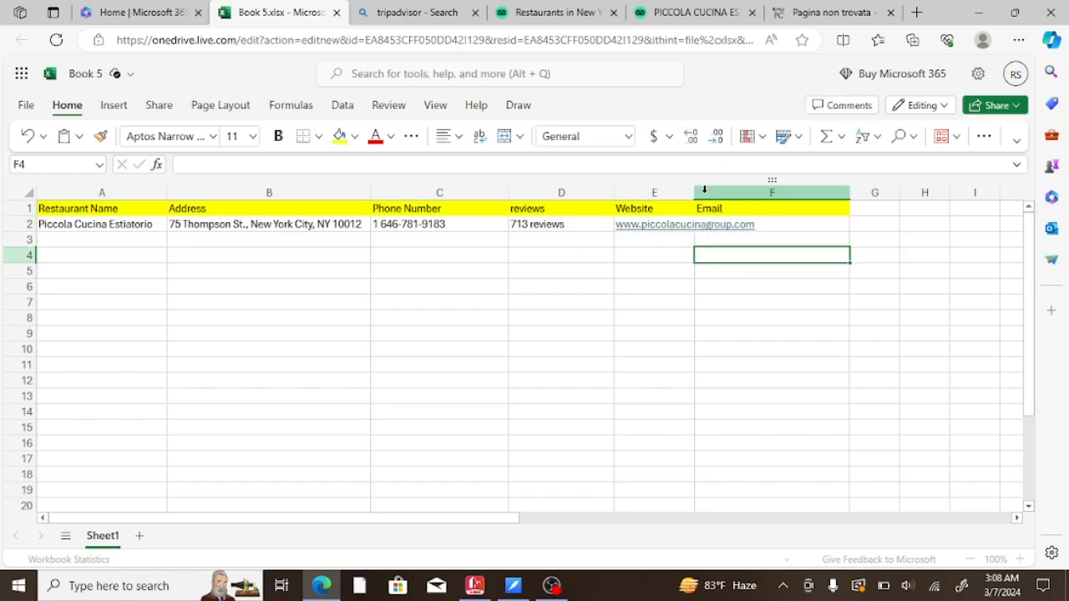
pyautogui.moveTo(694, 192); pyautogui.dragTo(764, 194)
pyautogui.click(713, 385)
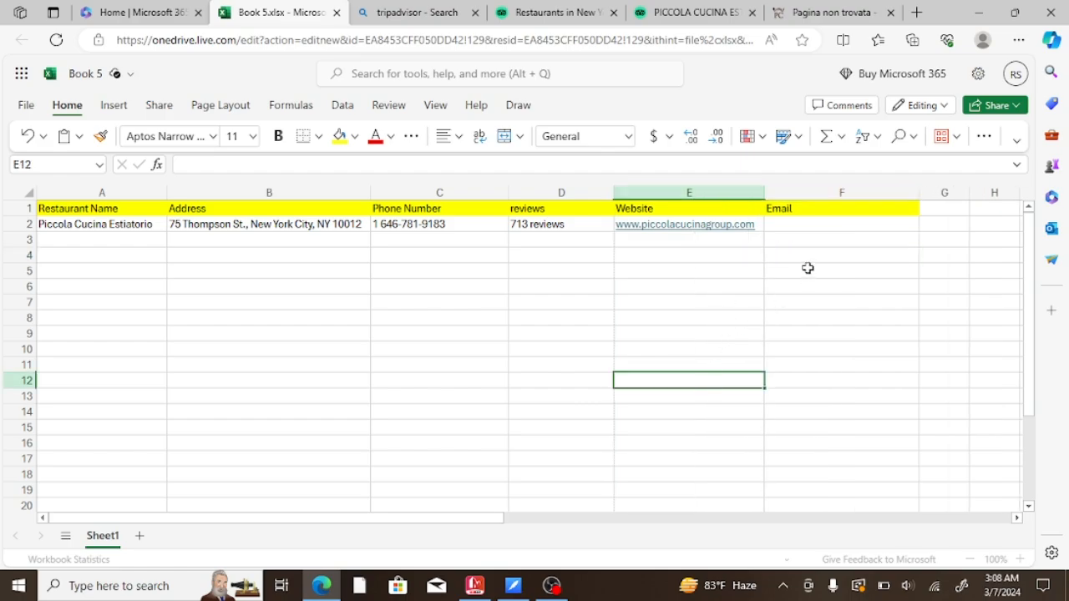
# Step: Copy the e-mail line from the footer of the Piccola Cucina website
pyautogui.click(814, 13)
pyautogui.scroll(-3, 570, 292)
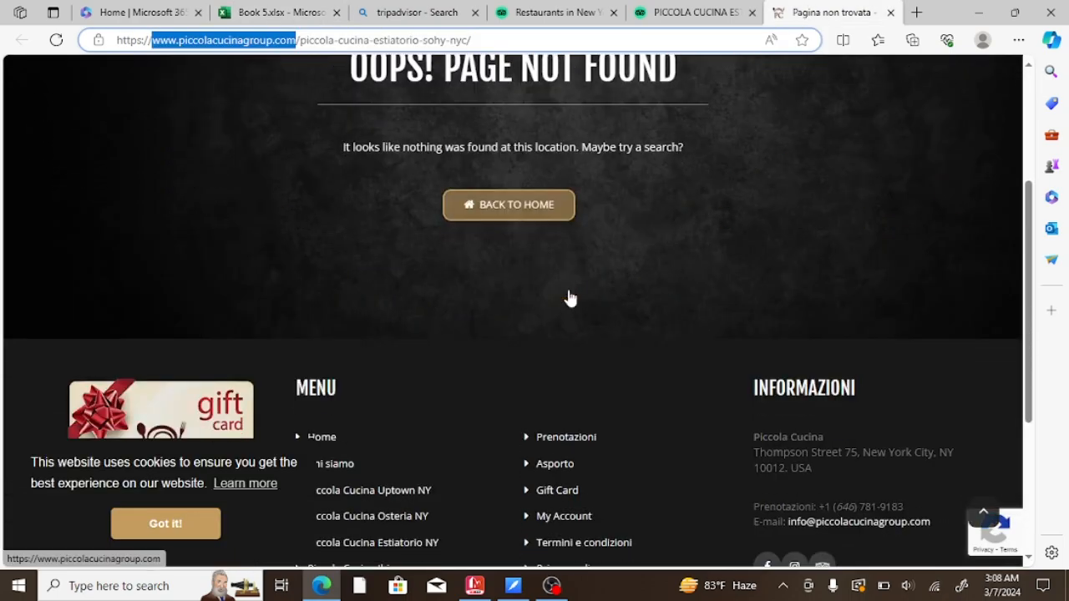
pyautogui.scroll(2, 570, 297)
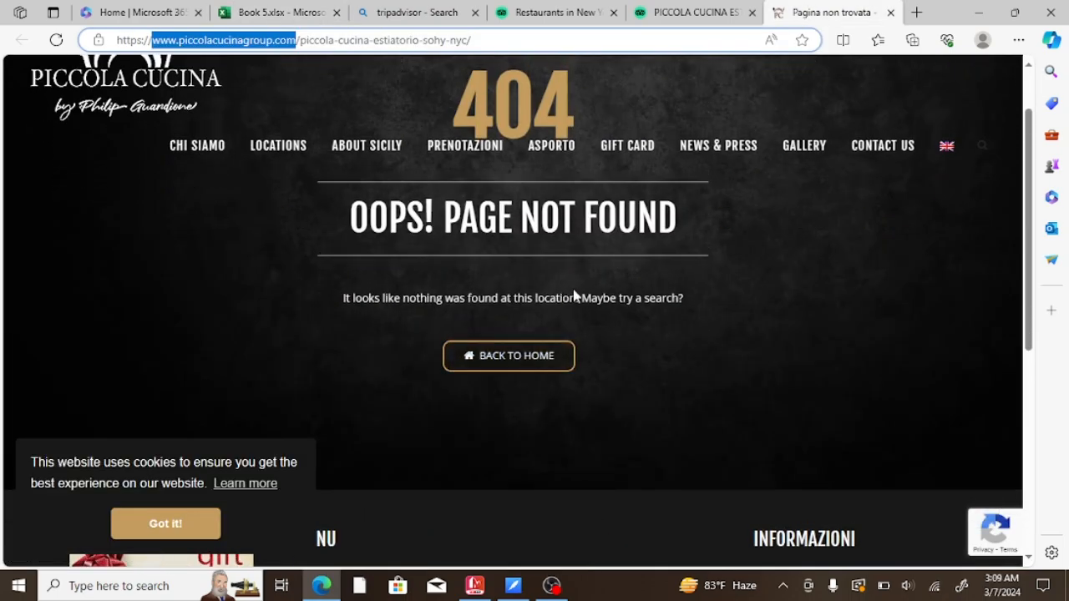
pyautogui.click(651, 358)
pyautogui.scroll(-5, 630, 301)
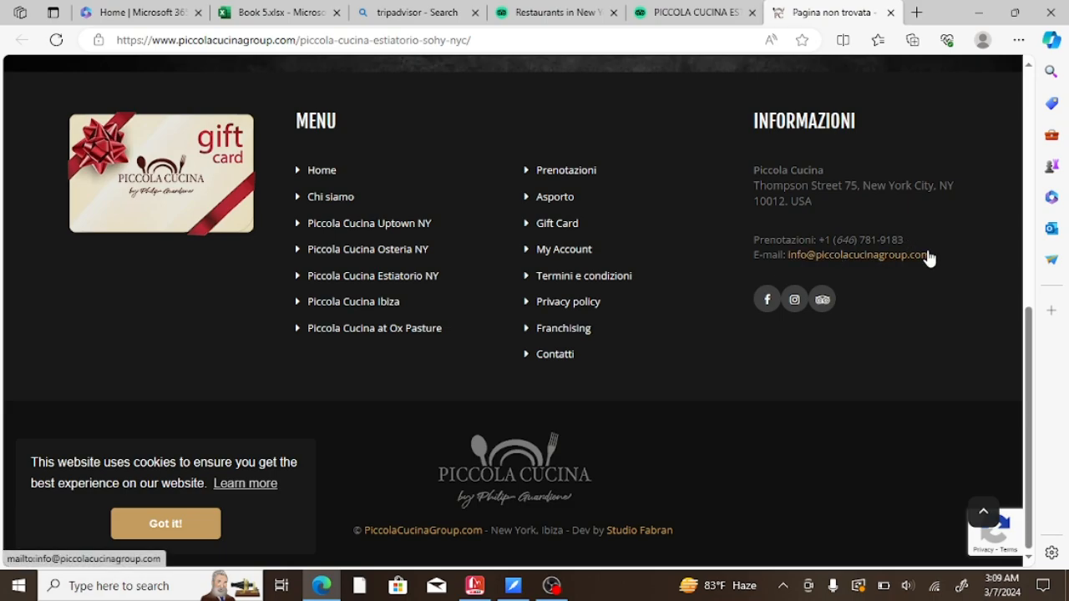
pyautogui.tripleClick(940, 260)
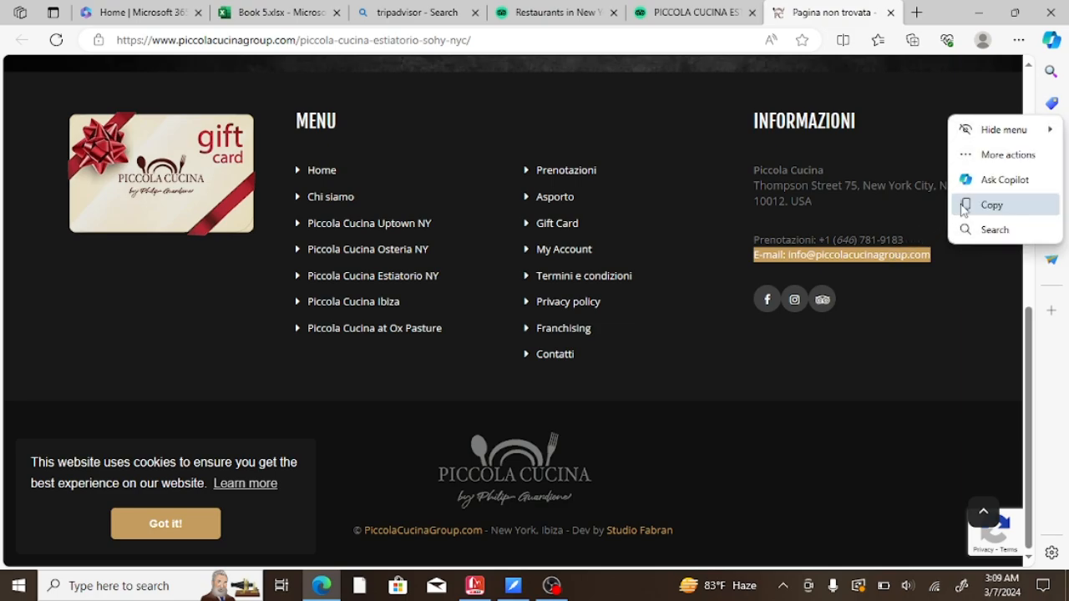
pyautogui.click(966, 203)
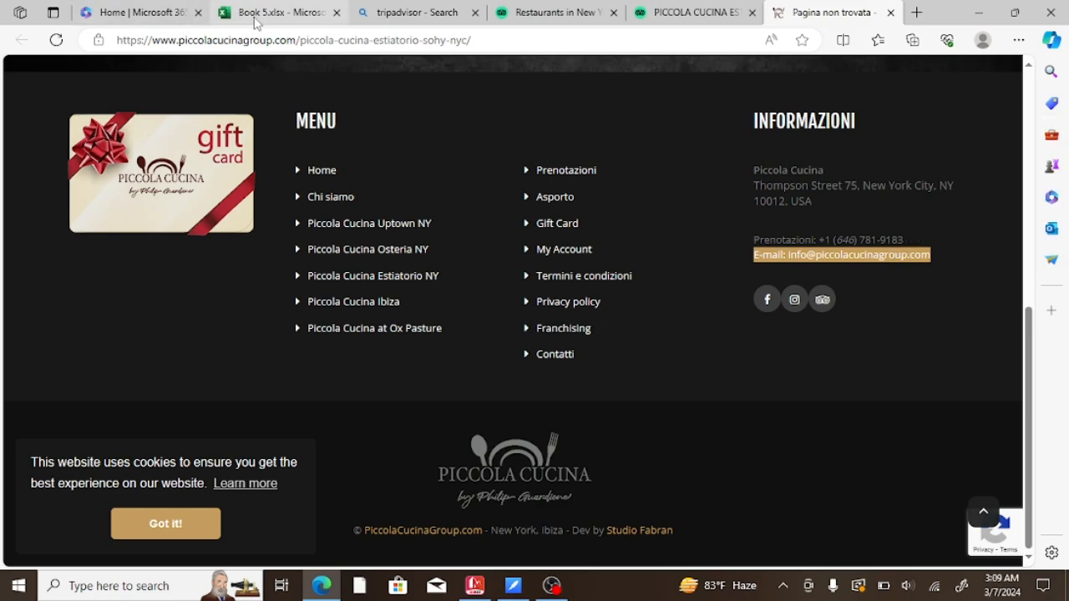
# Step: Paste the copied e-mail line into cell F2 of the Book 5 workbook and trim it to only the e-mail address
pyautogui.click(262, 13)
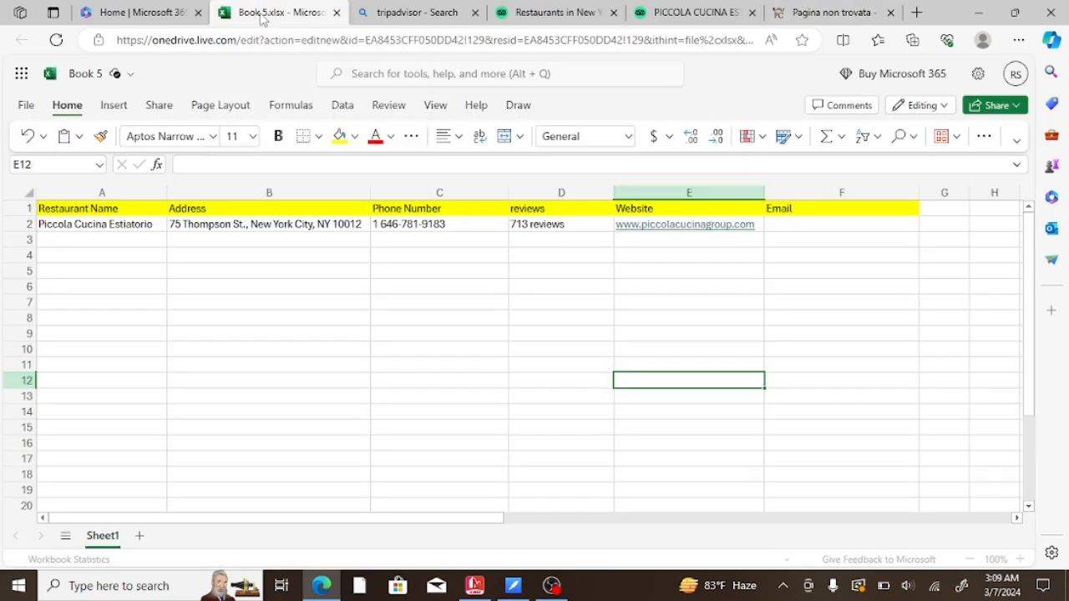
pyautogui.doubleClick(835, 225)
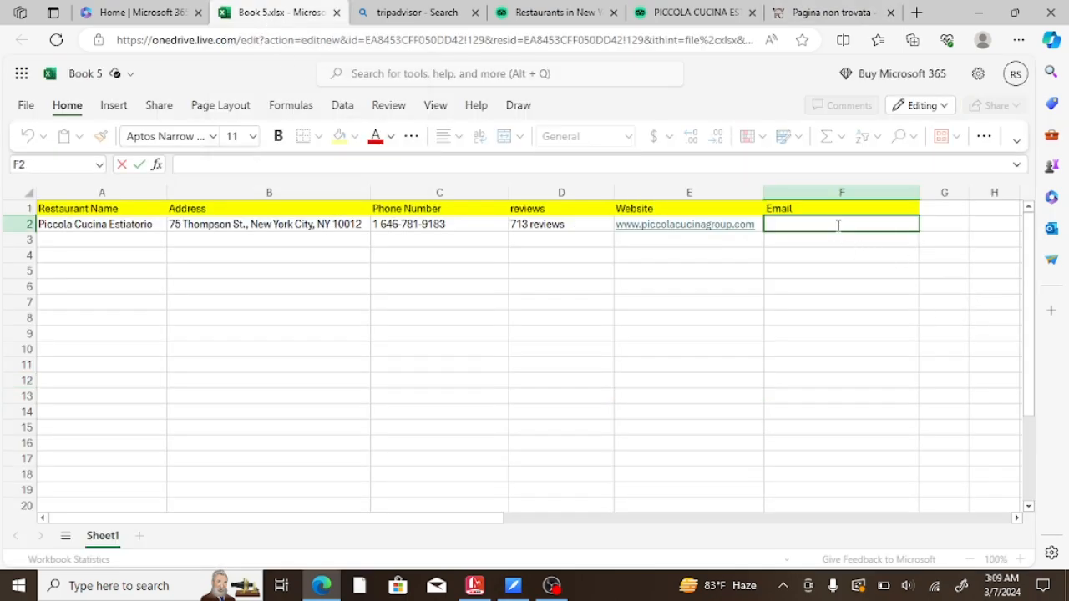
pyautogui.hotkey('ctrl', 'v')
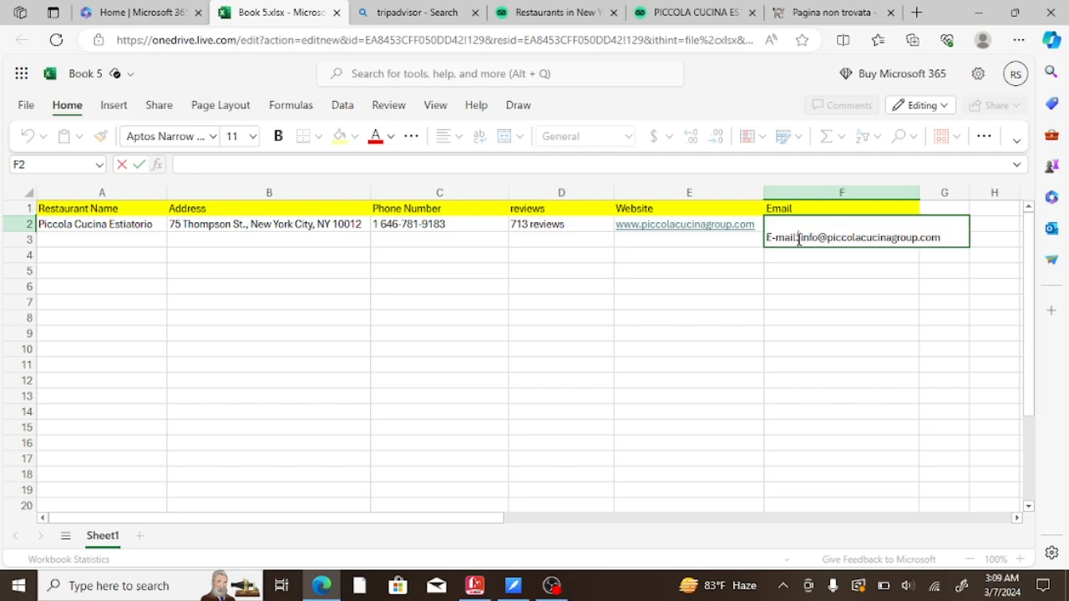
pyautogui.click(800, 238)
pyautogui.press('BackSpace')
pyautogui.press('BackSpace')
pyautogui.press('BackSpace')
pyautogui.press('BackSpace')
pyautogui.press('BackSpace')
pyautogui.press('BackSpace')
pyautogui.press('BackSpace')
pyautogui.press('BackSpace')
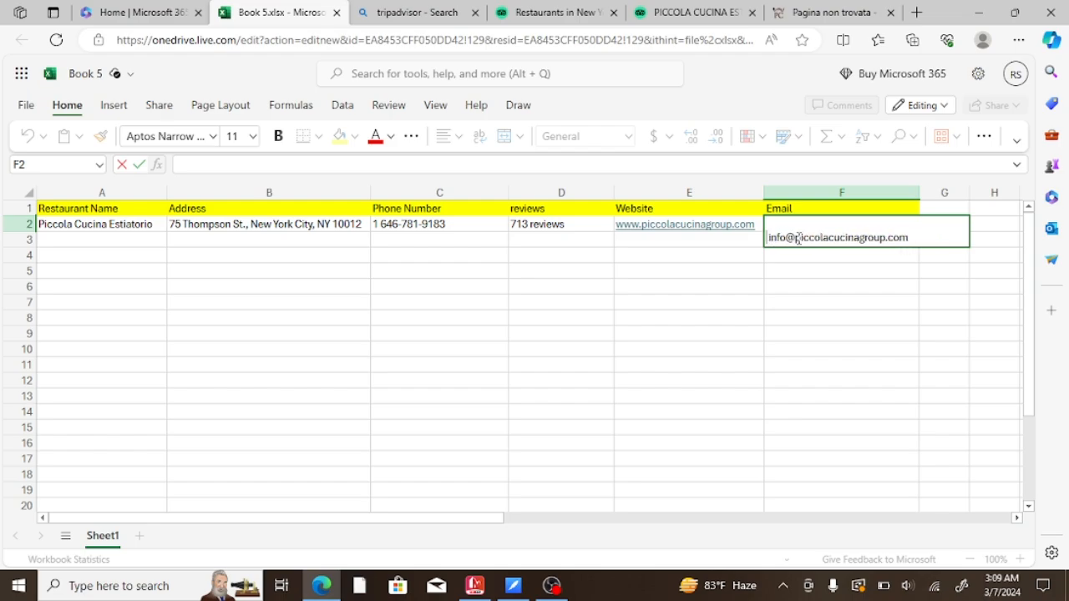
pyautogui.press('BackSpace')
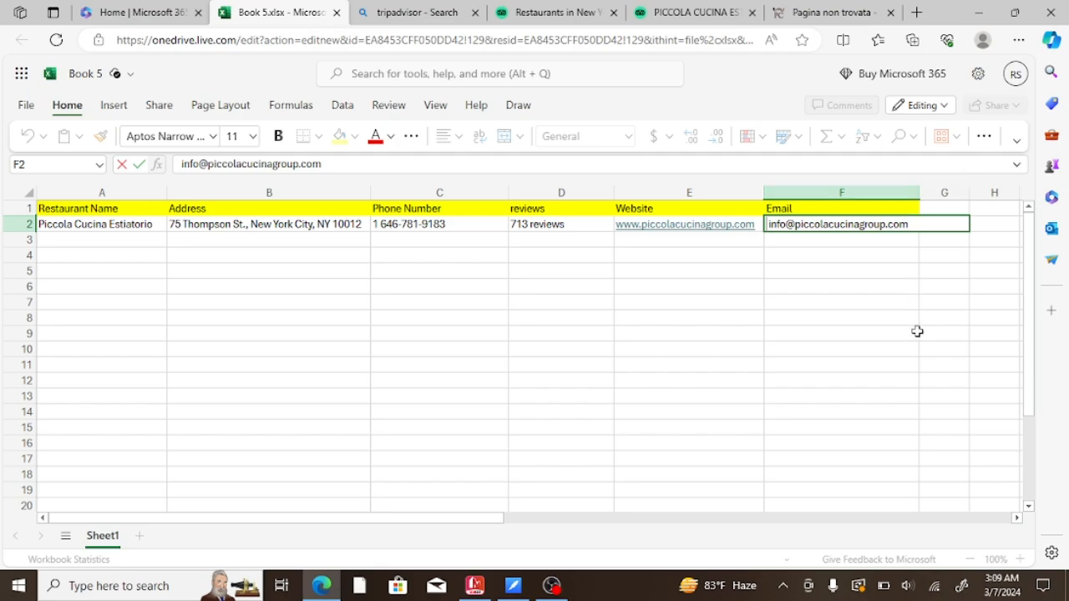
pyautogui.moveTo(923, 332); pyautogui.dragTo(836, 302)
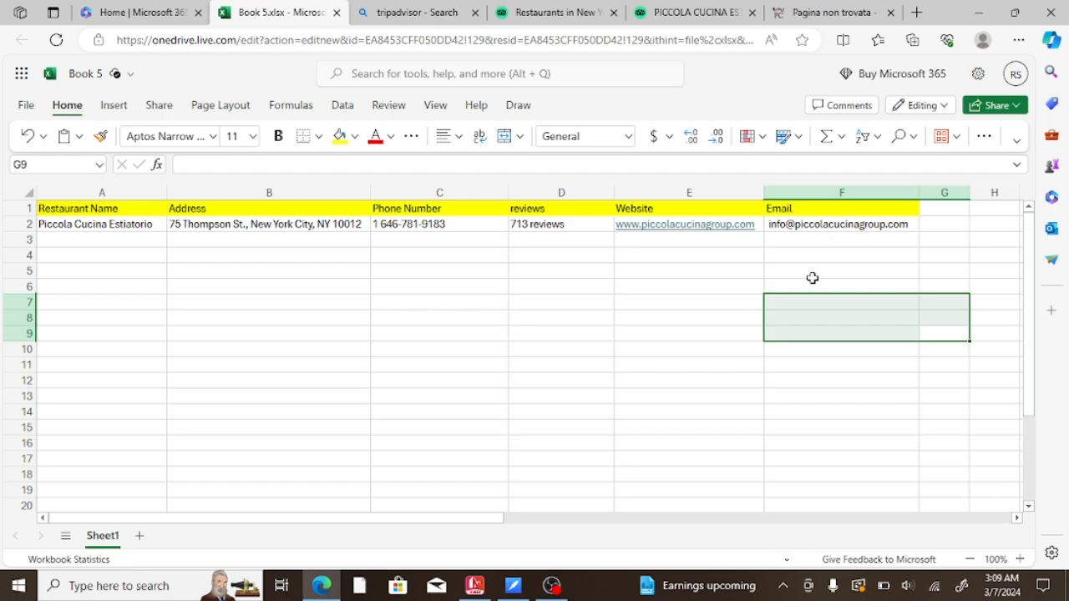
pyautogui.click(73, 227)
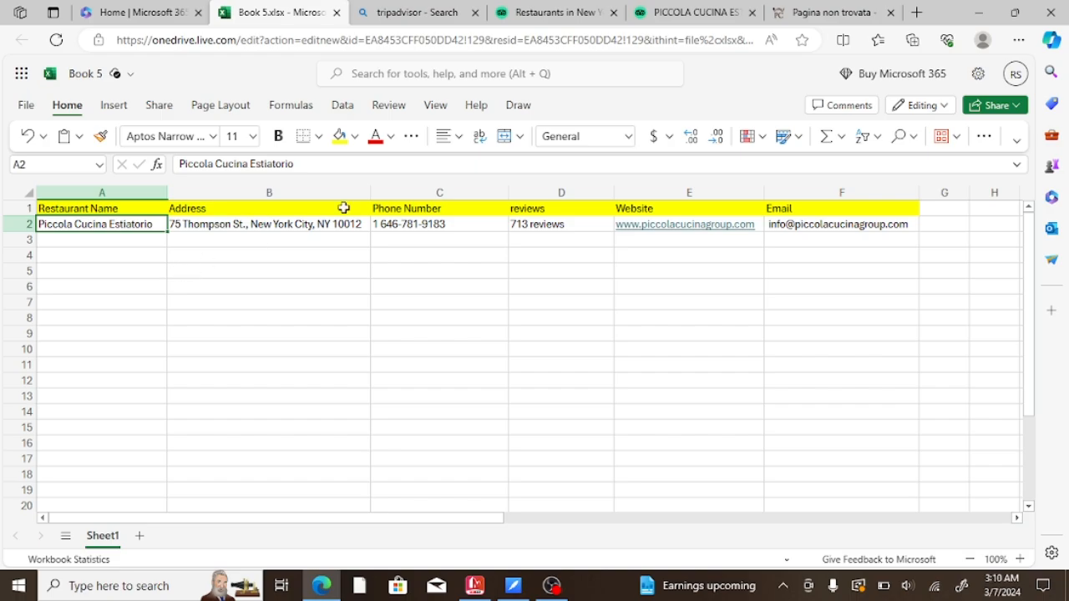
# Step: Close the Piccola Cucina website and its Tripadvisor page, and return to the New York City restaurant list
pyautogui.click(891, 13)
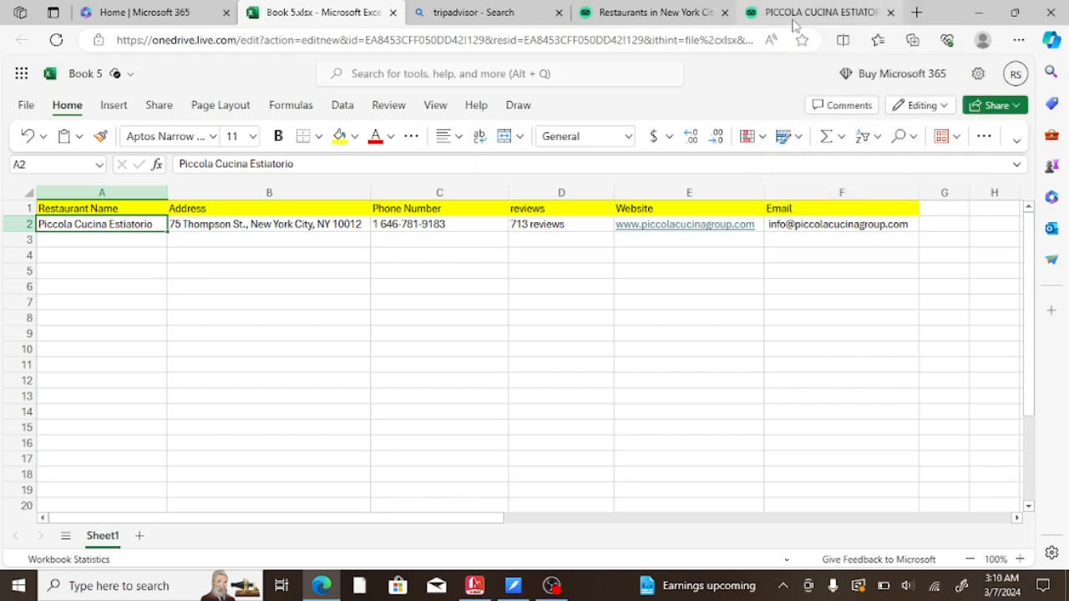
pyautogui.click(891, 13)
pyautogui.click(732, 12)
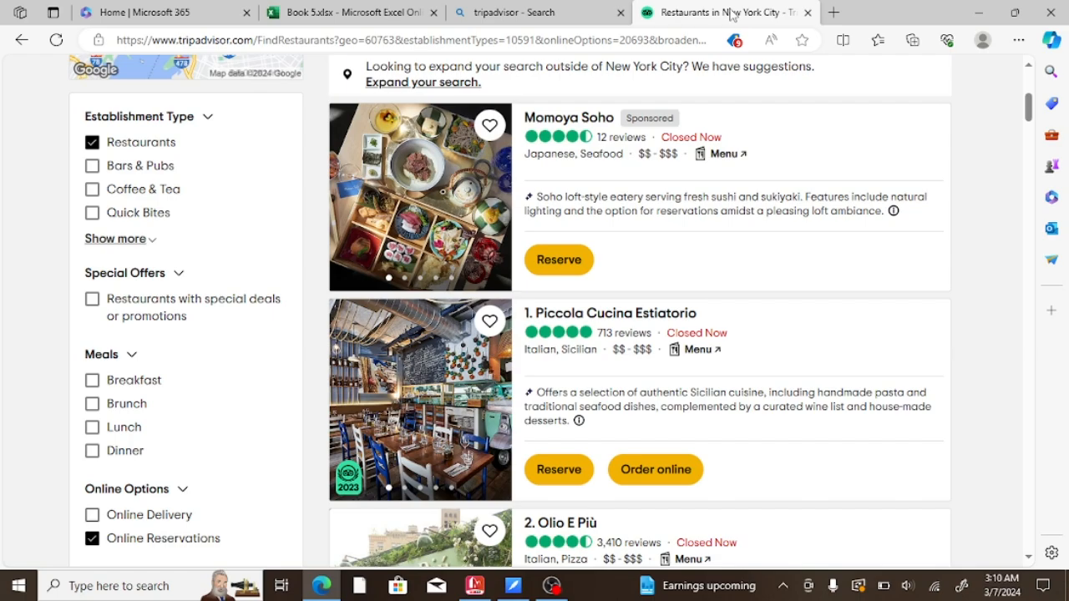
# Step: Open the Tripadvisor page of the second listed restaurant, Olio E Più
pyautogui.scroll(-1, 595, 280)
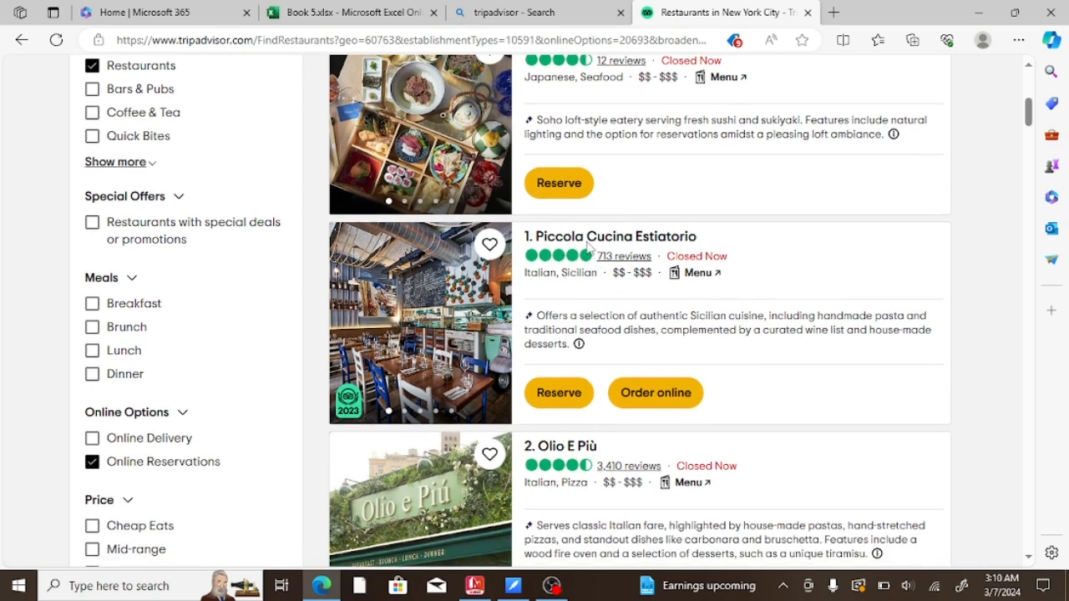
pyautogui.moveTo(543, 238); pyautogui.dragTo(626, 216)
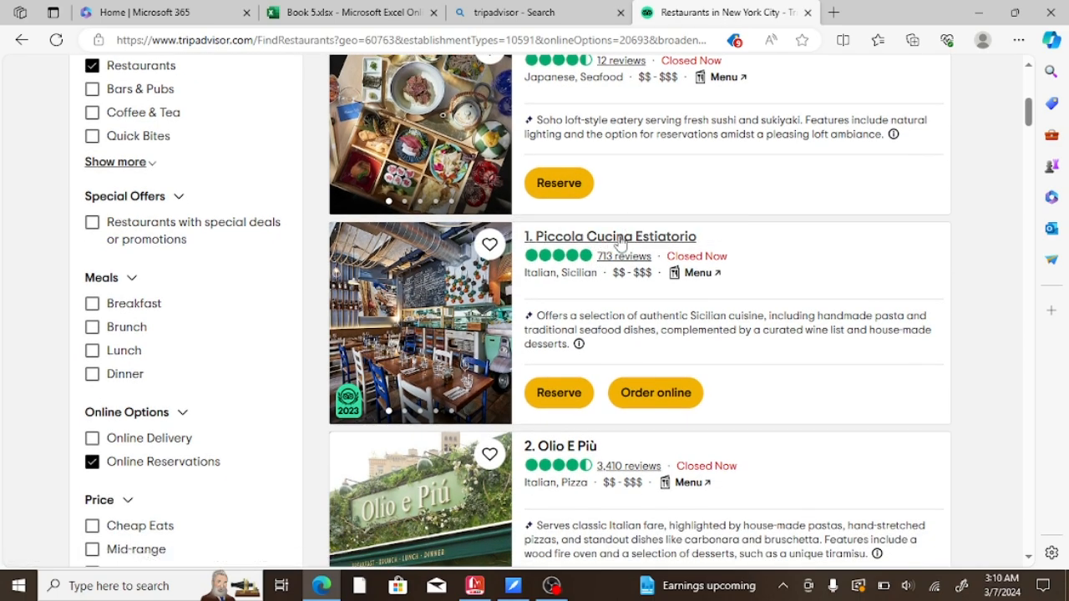
pyautogui.moveTo(704, 233); pyautogui.dragTo(514, 238)
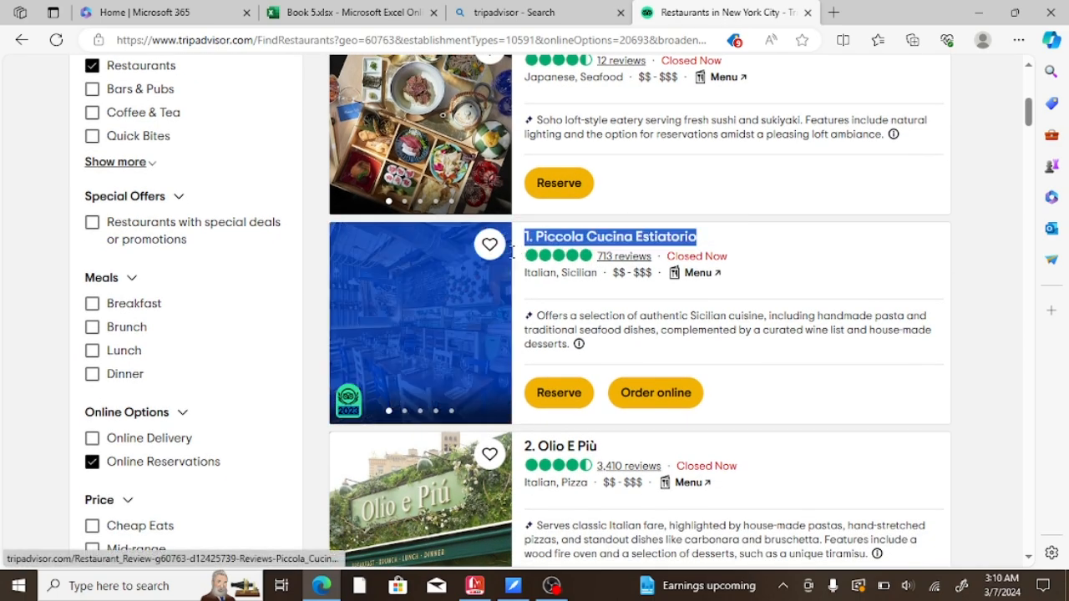
pyautogui.scroll(-2, 632, 313)
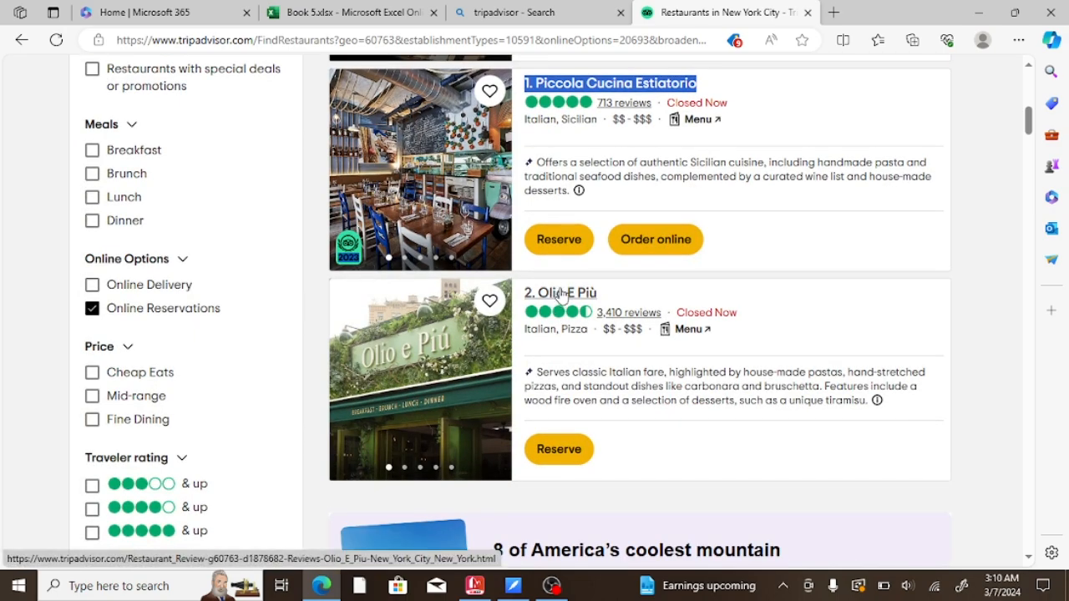
pyautogui.click(561, 293)
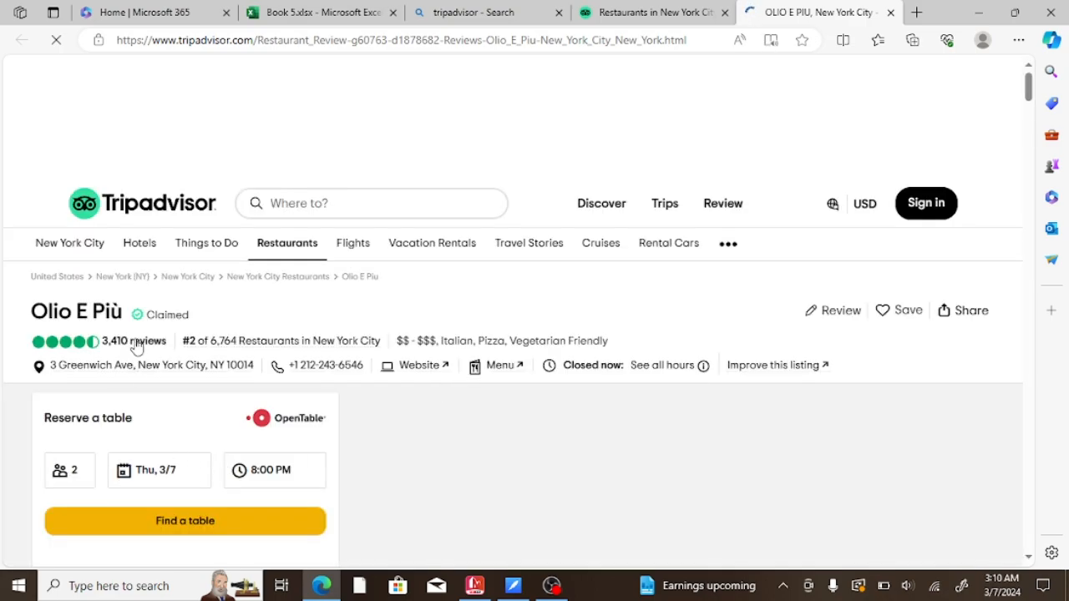
# Step: Highlight the restaurant's name, address and phone number in turn on the Olio E Più Tripadvisor page
pyautogui.moveTo(125, 313); pyautogui.dragTo(22, 332)
pyautogui.moveTo(255, 368); pyautogui.dragTo(48, 368)
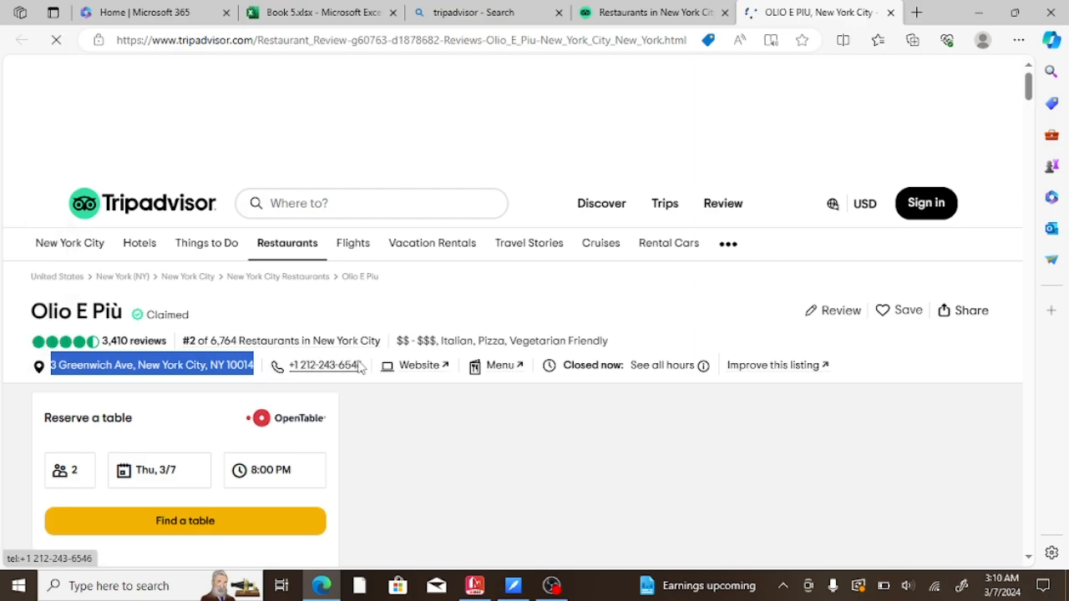
pyautogui.moveTo(359, 368); pyautogui.dragTo(289, 367)
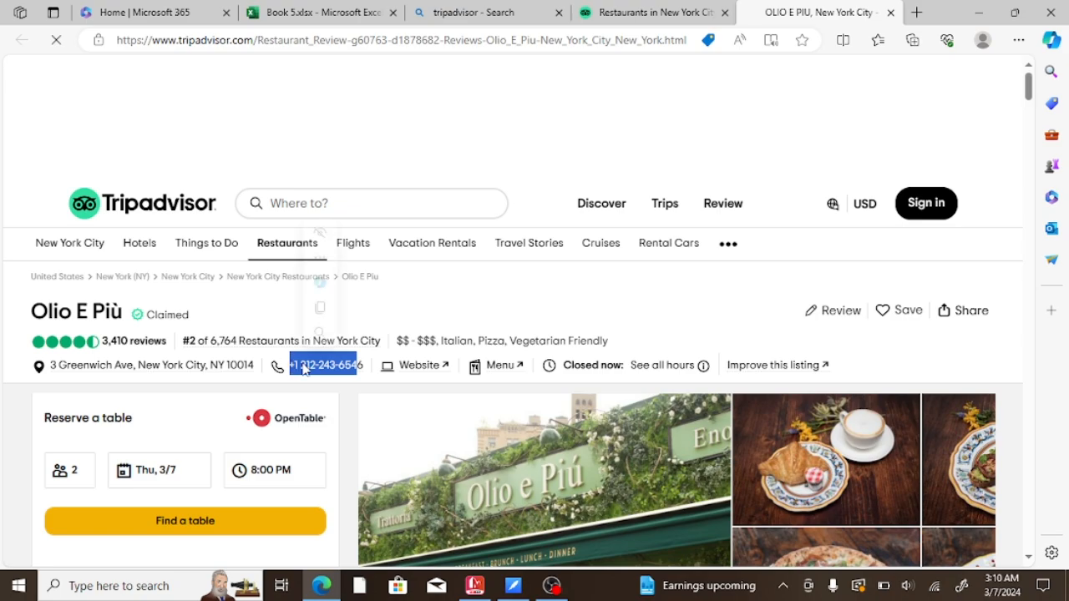
pyautogui.click(420, 372)
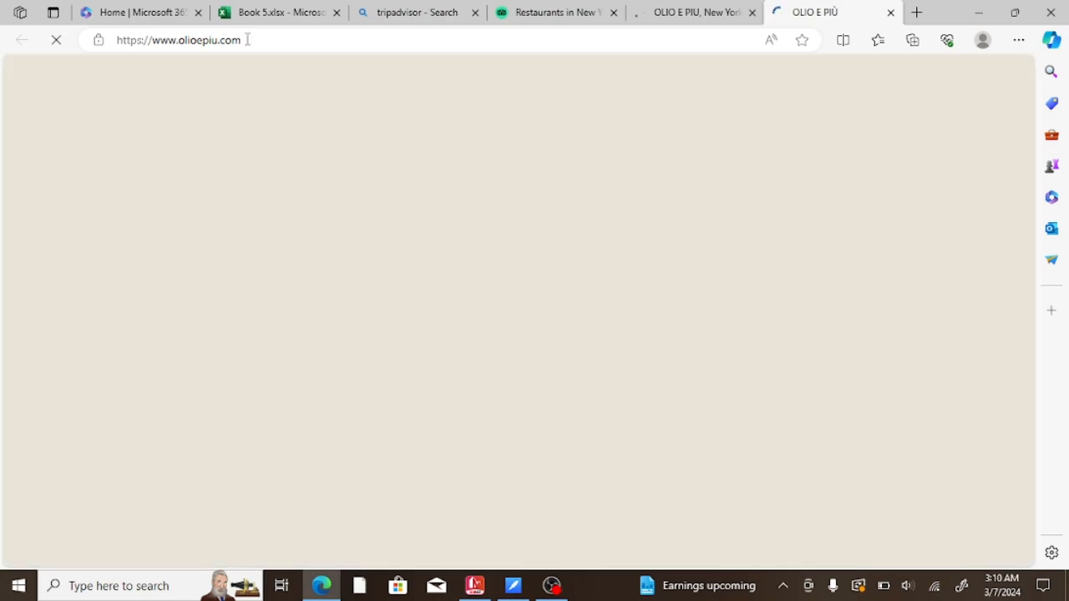
pyautogui.moveTo(243, 40); pyautogui.dragTo(151, 42)
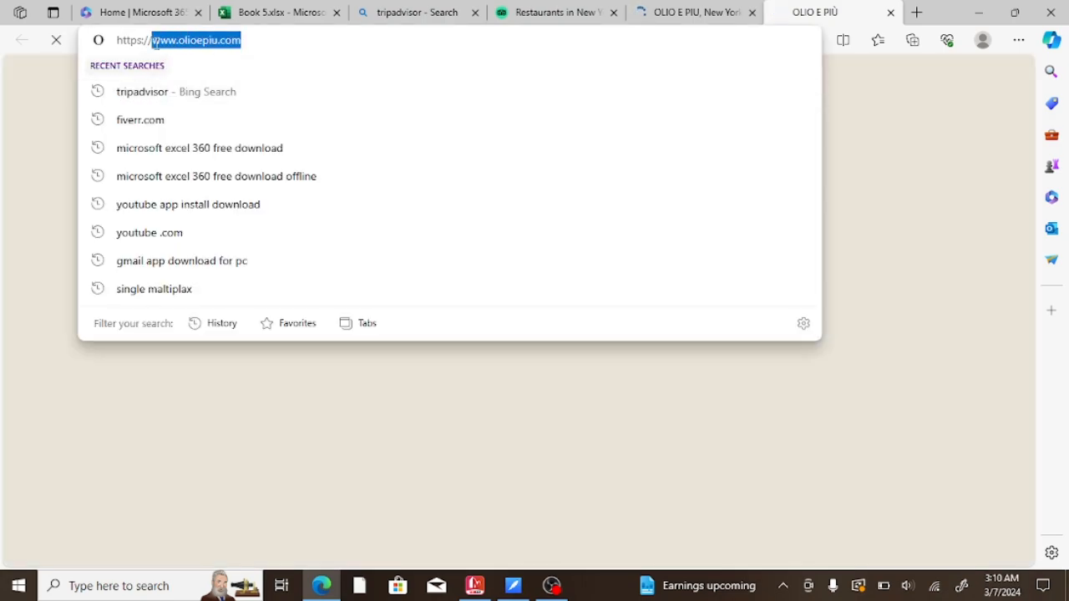
pyautogui.click(434, 422)
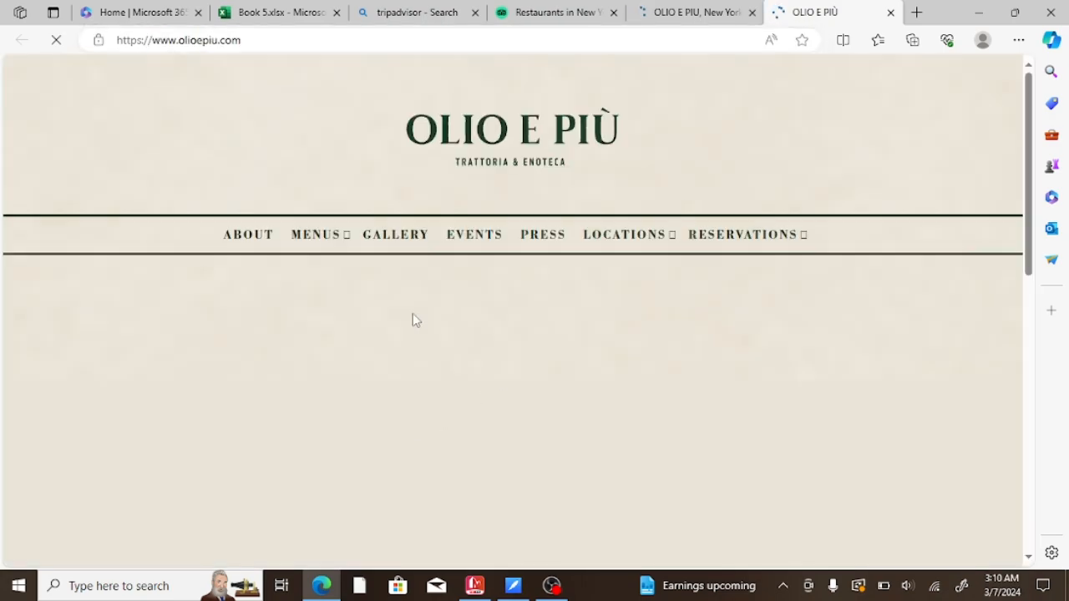
# Step: Look through the Olio E Più home page for an e-mail address and open the site's Contact page
pyautogui.scroll(-5, 415, 314)
pyautogui.scroll(-4, 499, 377)
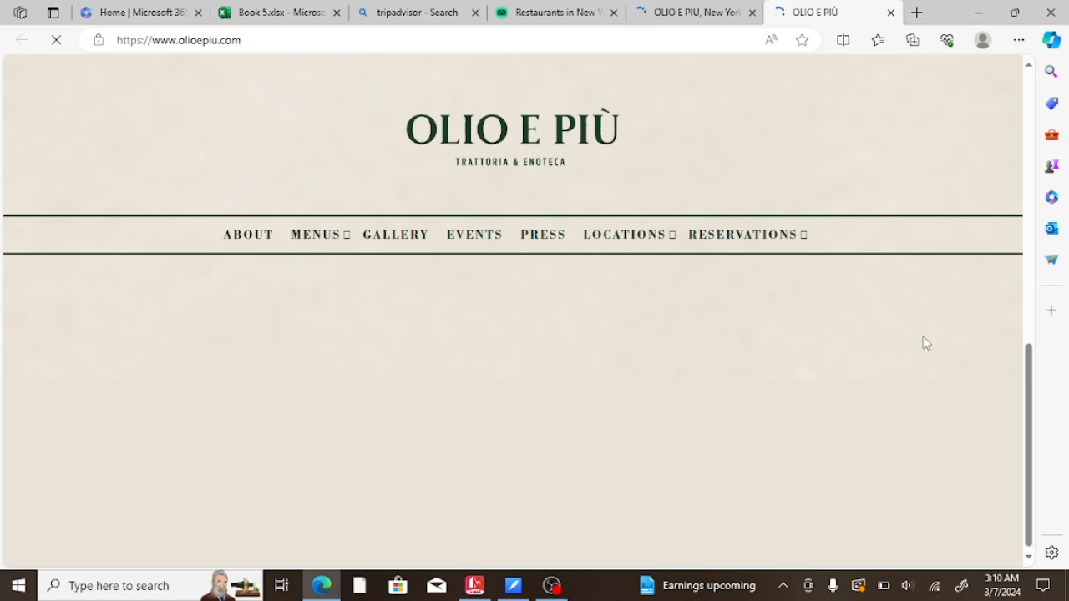
pyautogui.scroll(6, 922, 336)
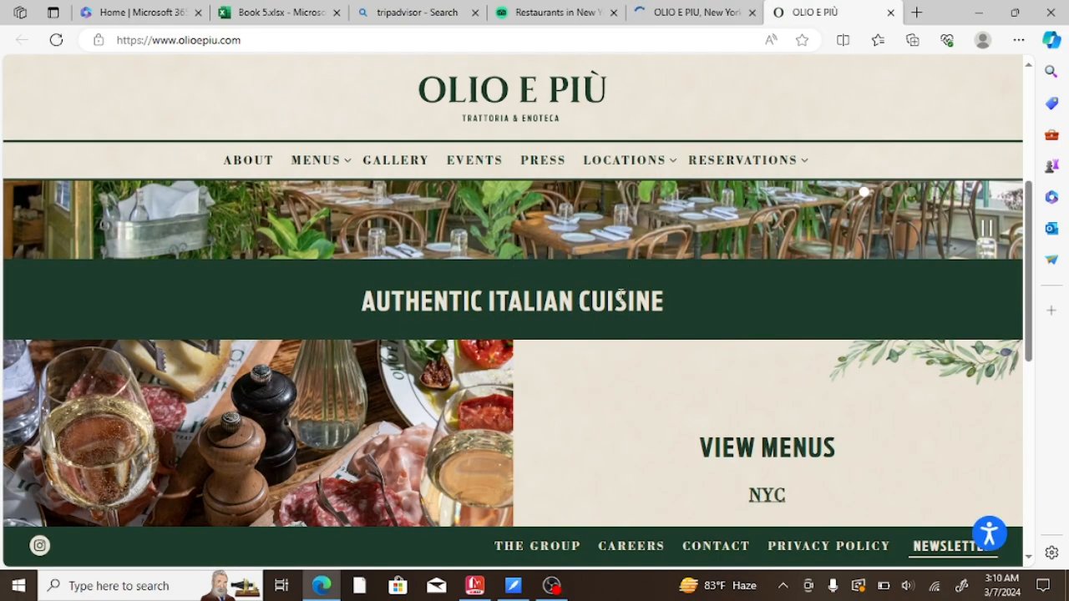
pyautogui.scroll(-3, 606, 311)
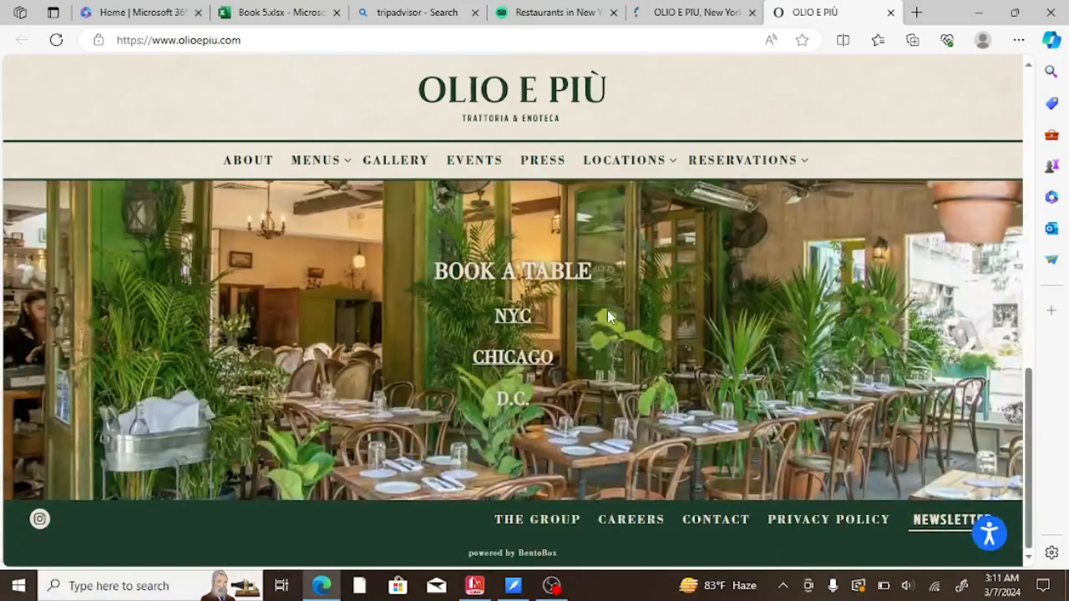
pyautogui.scroll(1, 596, 326)
pyautogui.scroll(3, 597, 335)
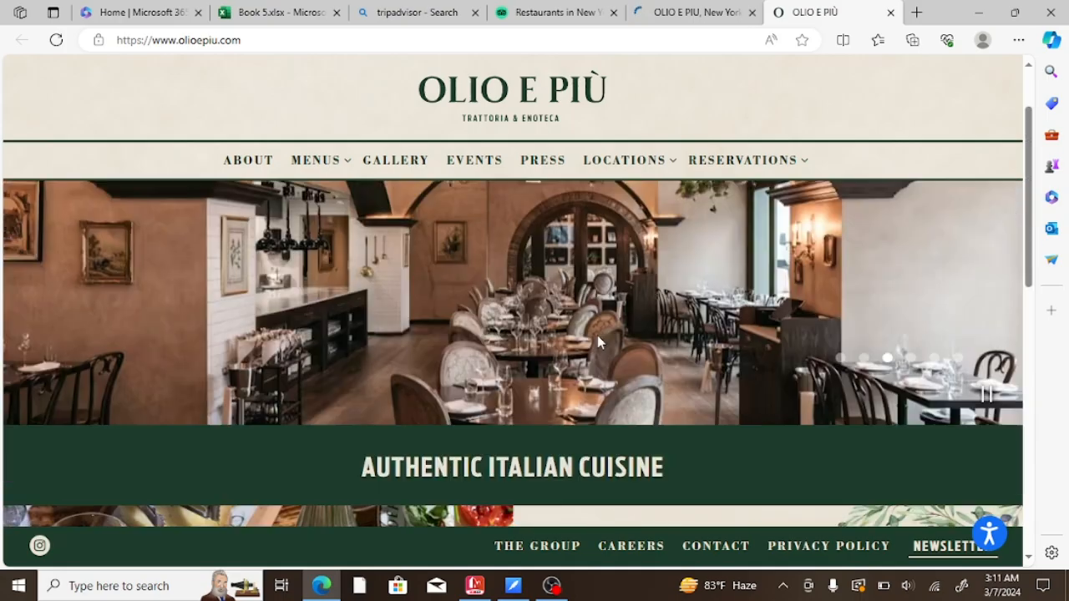
pyautogui.scroll(-3, 602, 332)
pyautogui.scroll(-1, 600, 351)
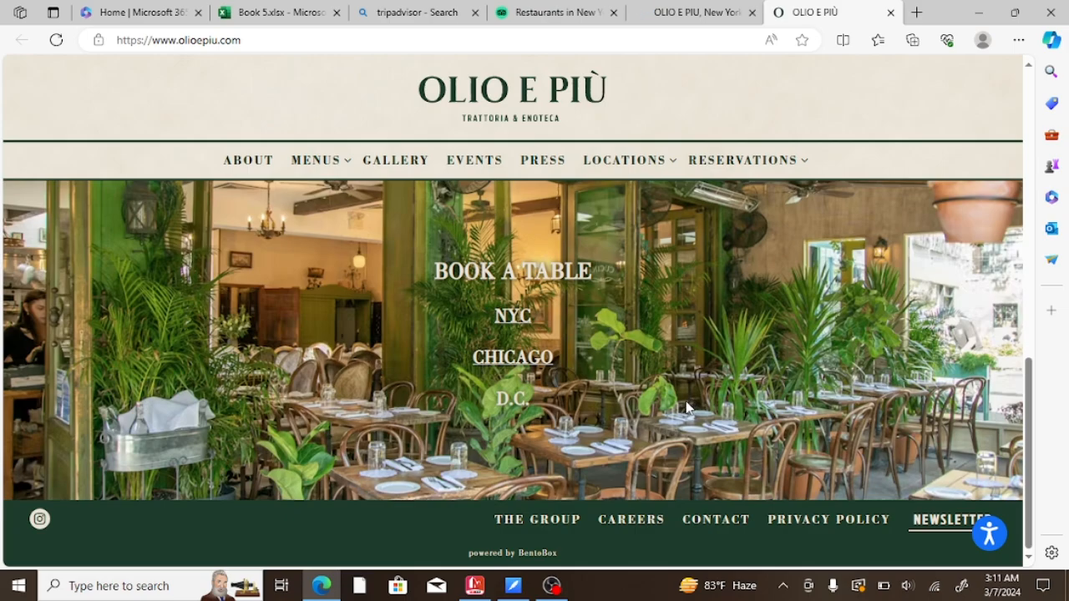
pyautogui.click(716, 525)
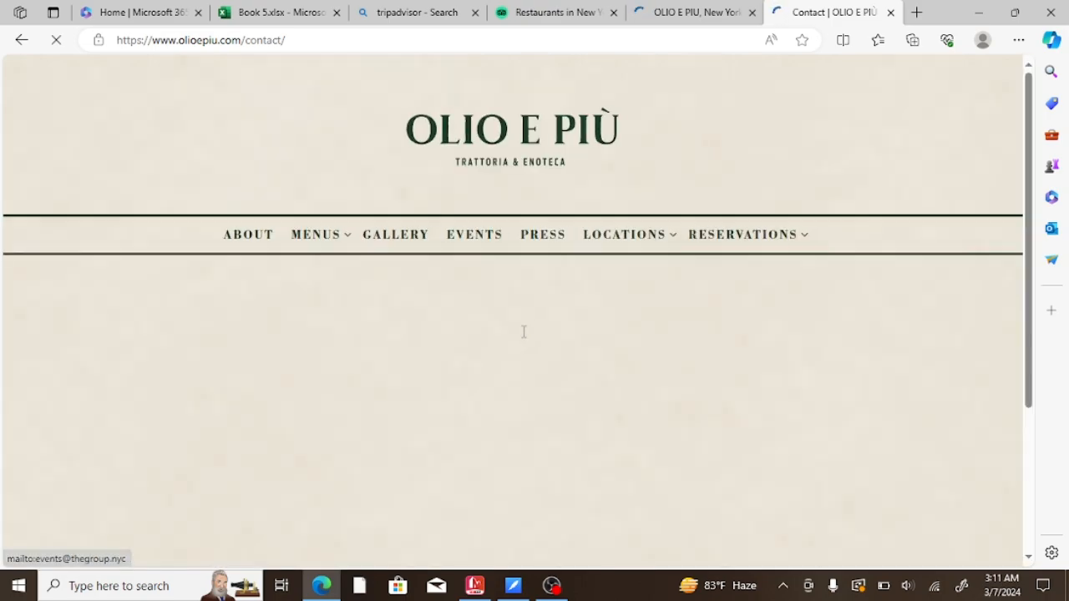
# Step: Copy the marketing inquiries e-mail address from the Contact Us page and review the other contact details there
pyautogui.scroll(-3, 507, 256)
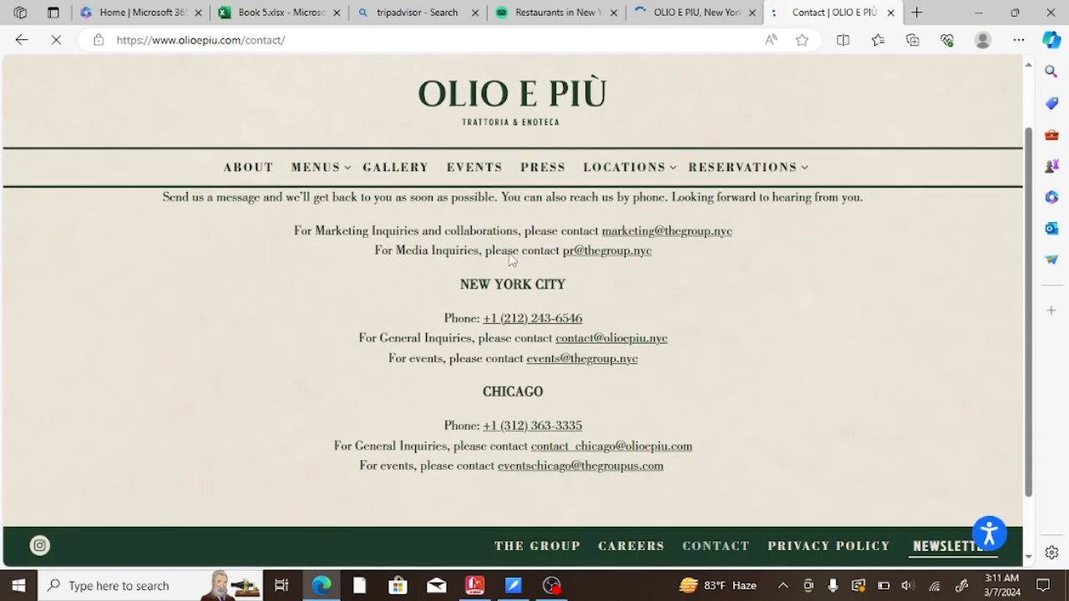
pyautogui.scroll(2, 513, 267)
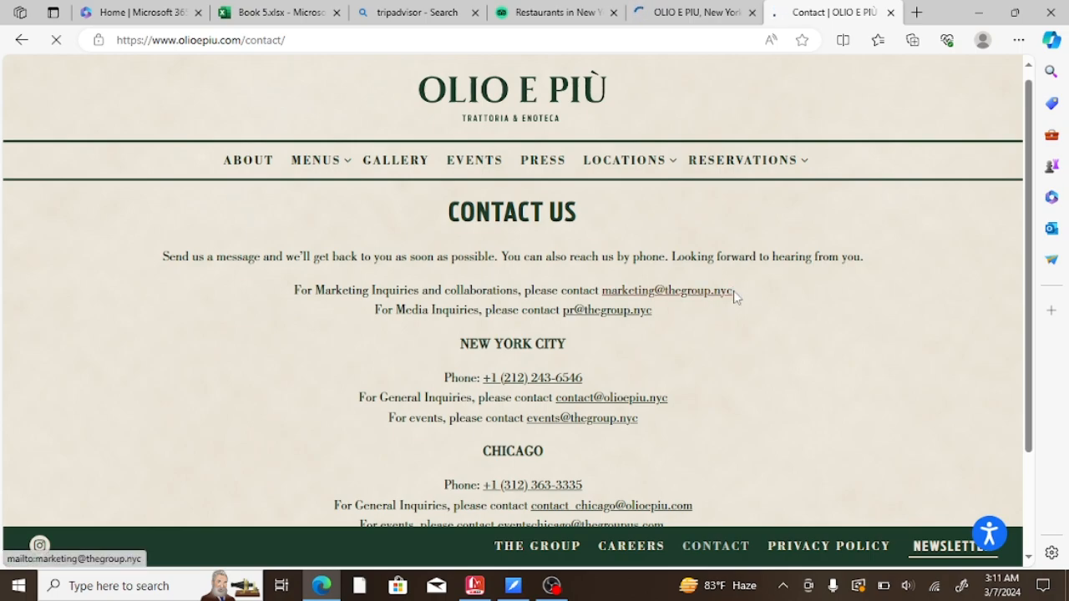
pyautogui.moveTo(732, 290); pyautogui.dragTo(613, 286)
pyautogui.click(634, 245)
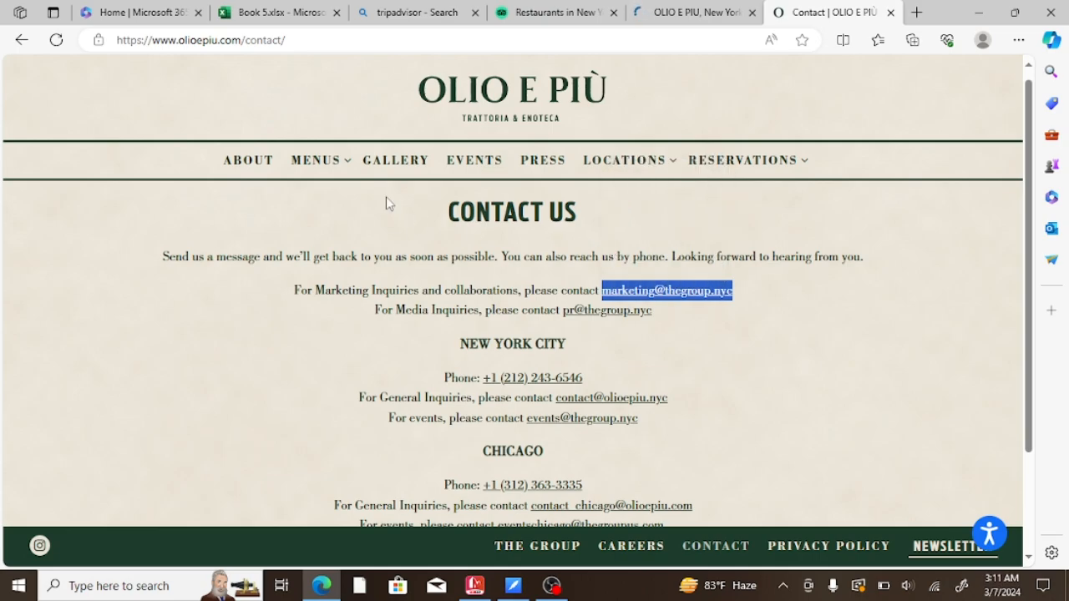
pyautogui.click(812, 348)
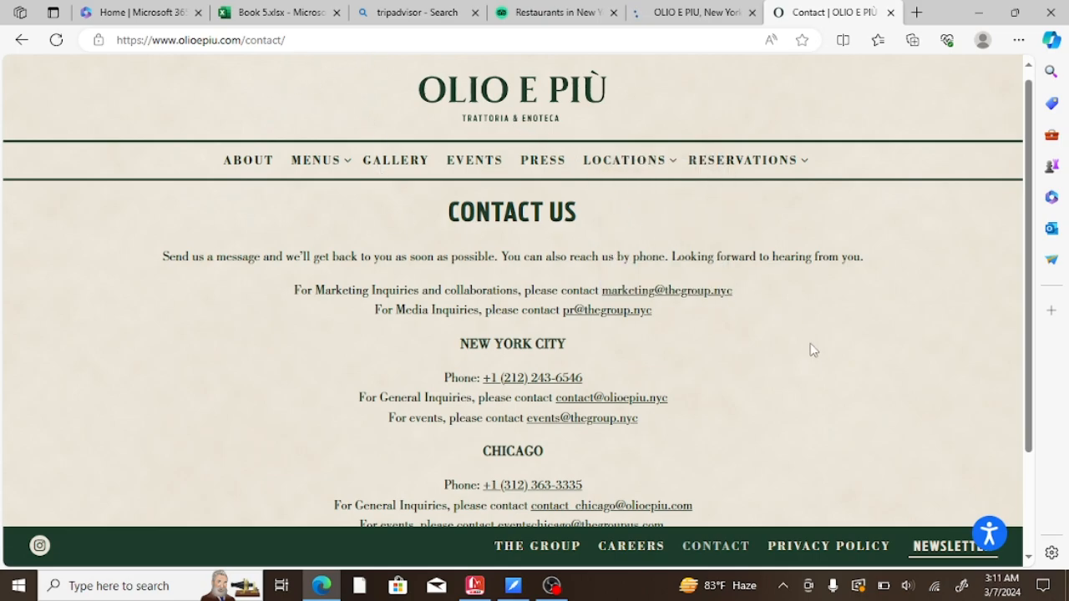
pyautogui.scroll(-2, 807, 338)
pyautogui.scroll(2, 798, 334)
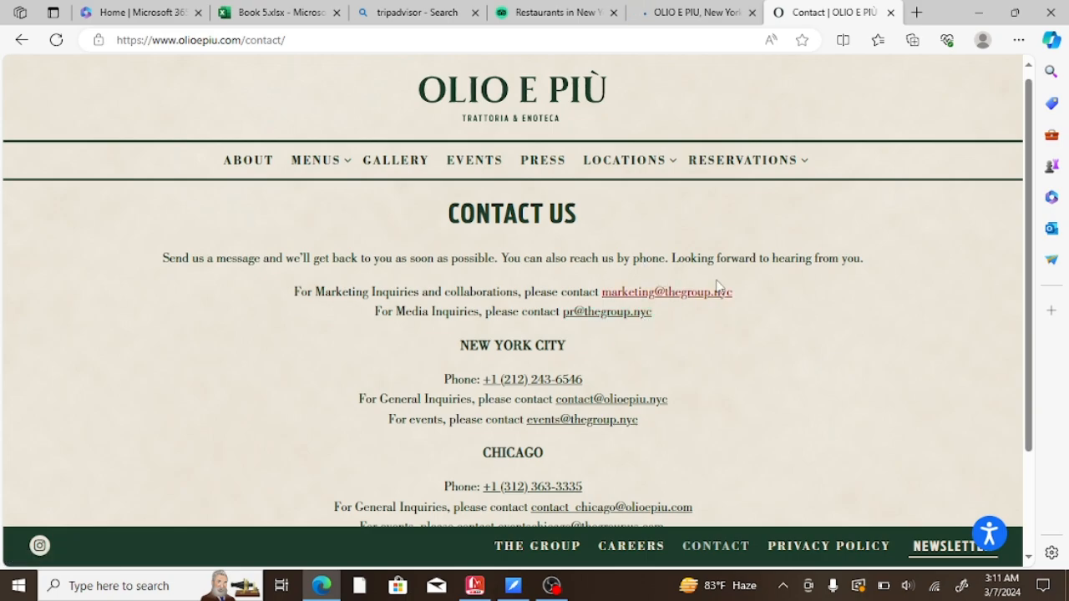
# Step: Review the rest of the Olio E Più contact page, and close it and the restaurant's Tripadvisor page to return to the restaurant list
pyautogui.scroll(-2, 738, 294)
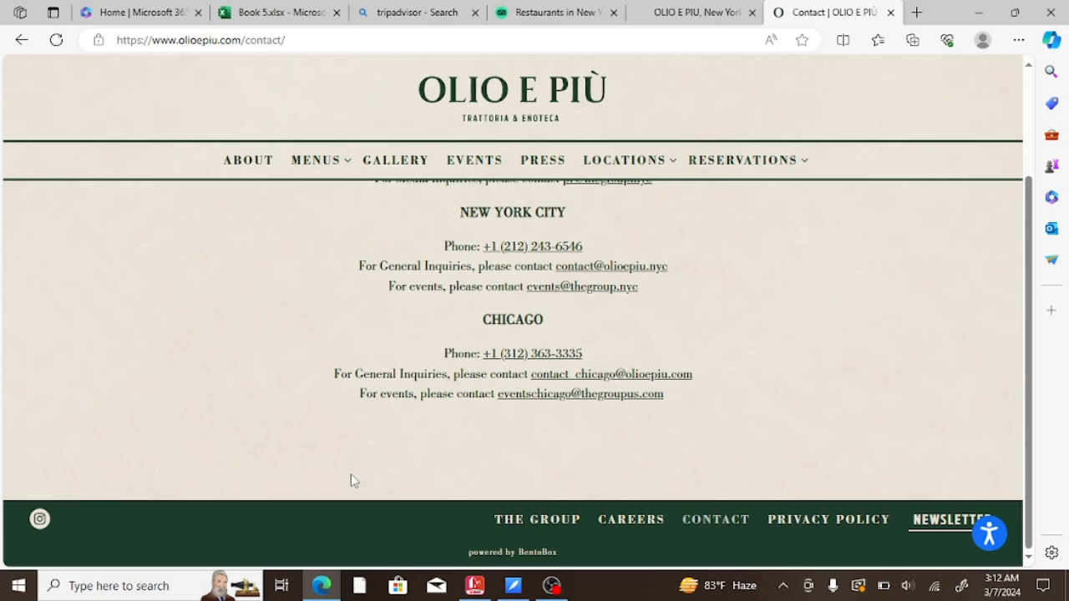
pyautogui.scroll(2, 351, 473)
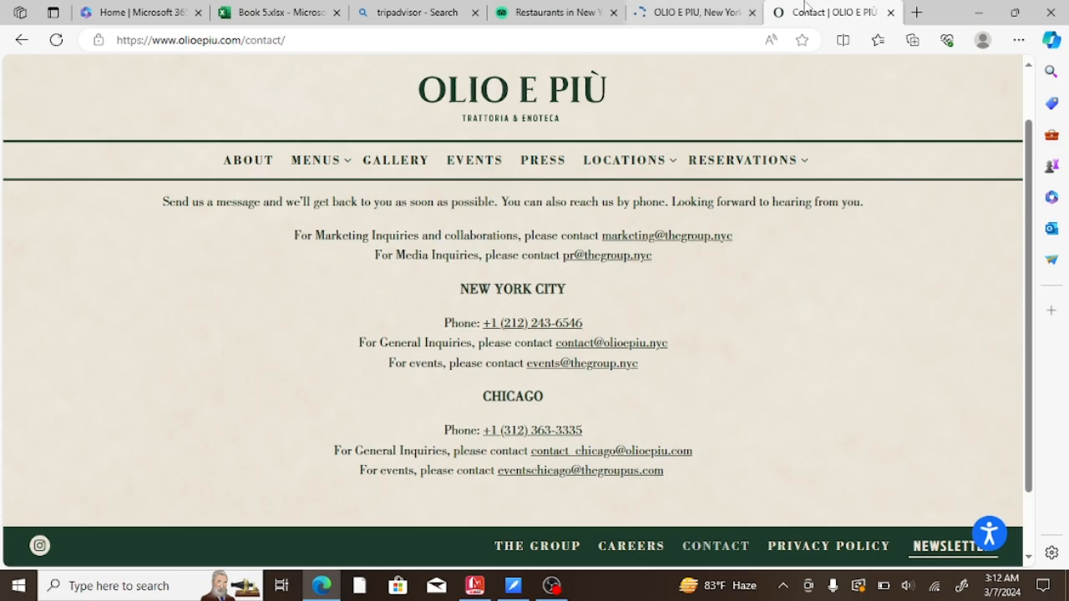
pyautogui.click(890, 13)
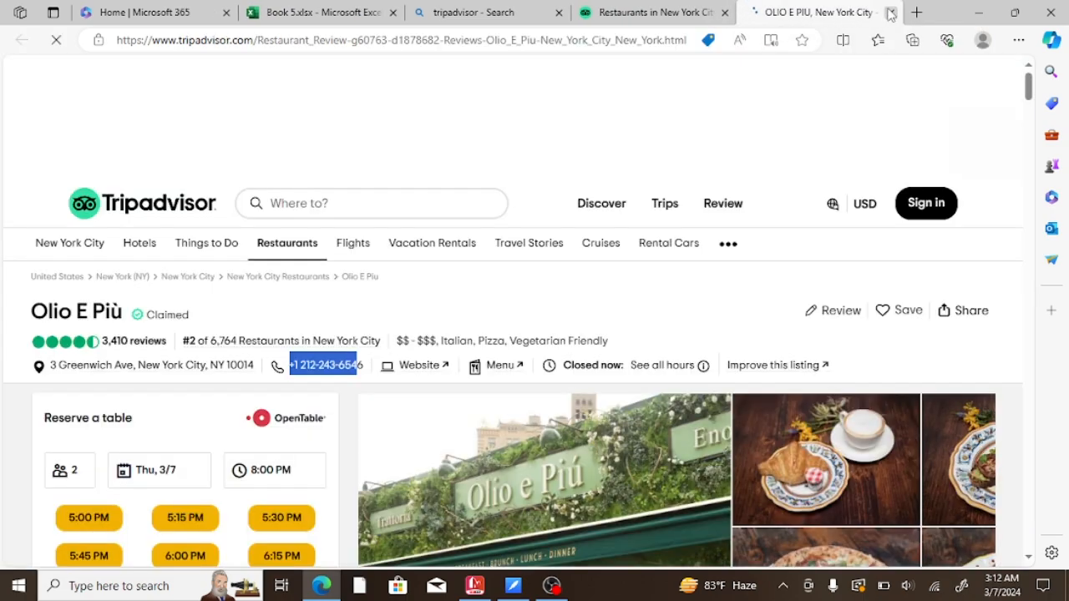
pyautogui.click(890, 12)
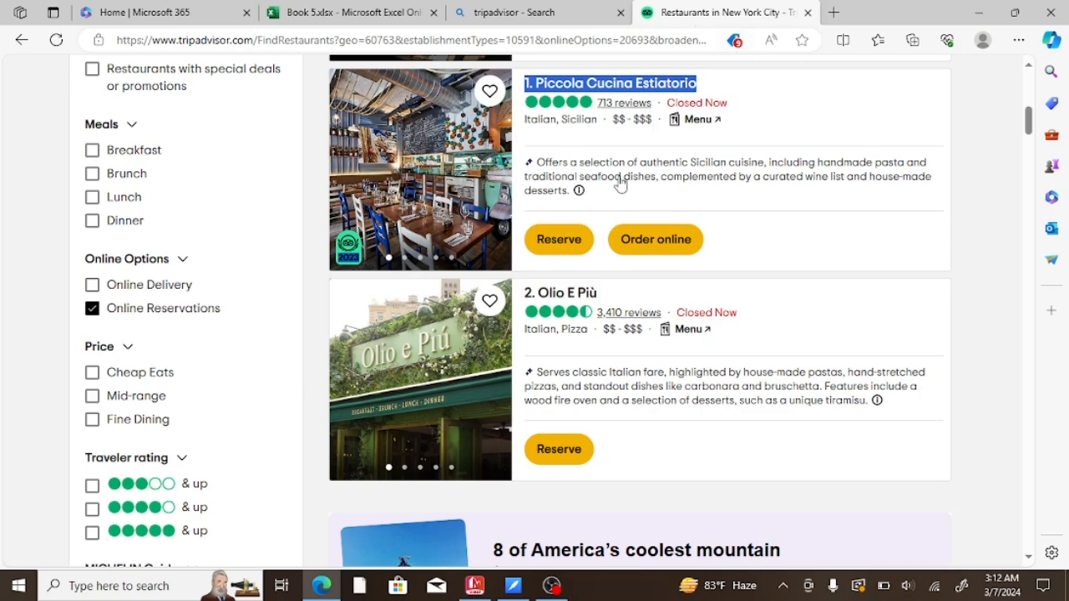
# Step: Look through the next New York restaurants with online reservations in the Tripadvisor list
pyautogui.scroll(-2, 685, 331)
pyautogui.scroll(-5, 683, 334)
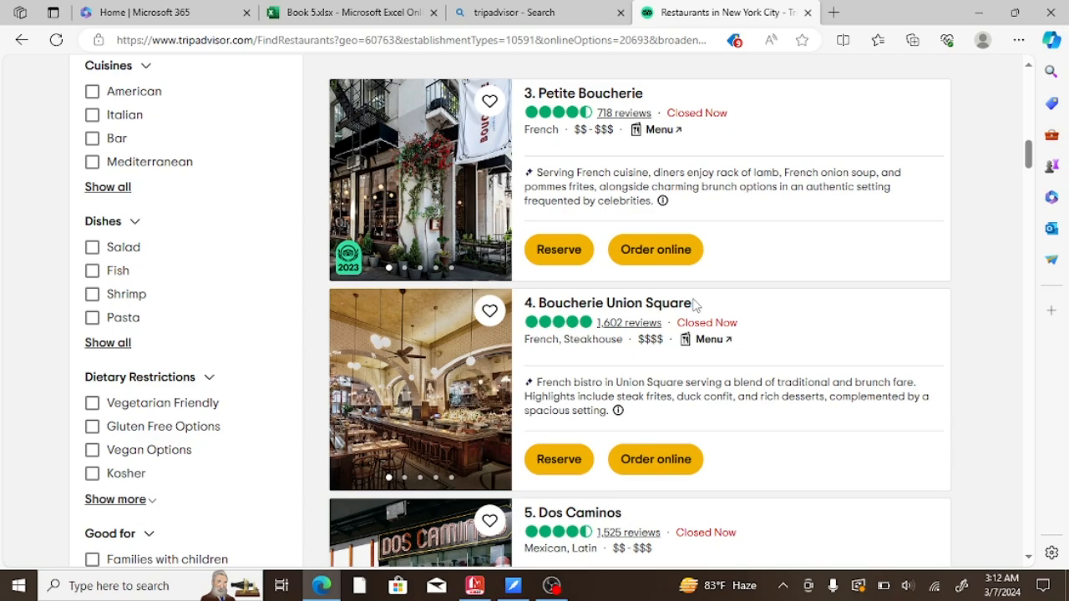
pyautogui.moveTo(553, 588)
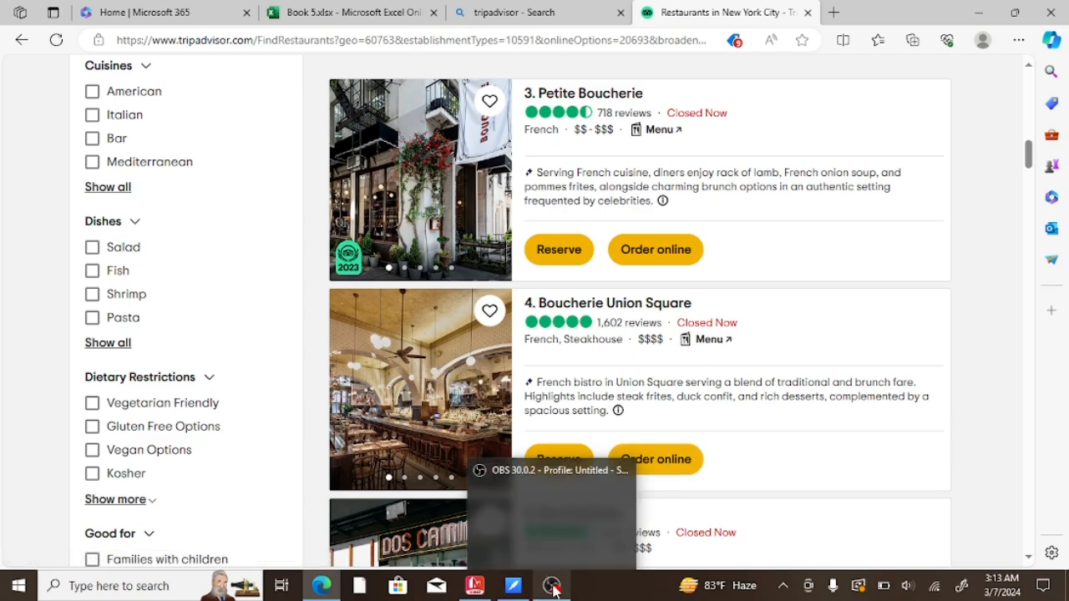